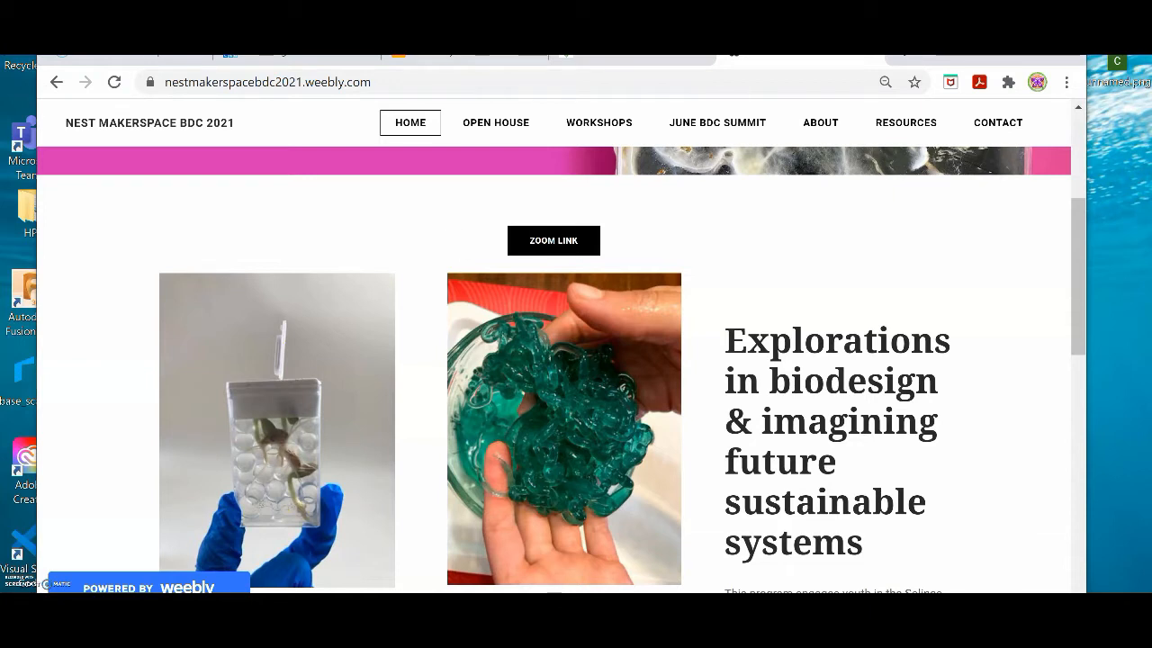
Switch to the EcoFAB website and read the Goals section beside the plant chamber photo.
{"action": "left_click", "coordinate": [634, 56]}
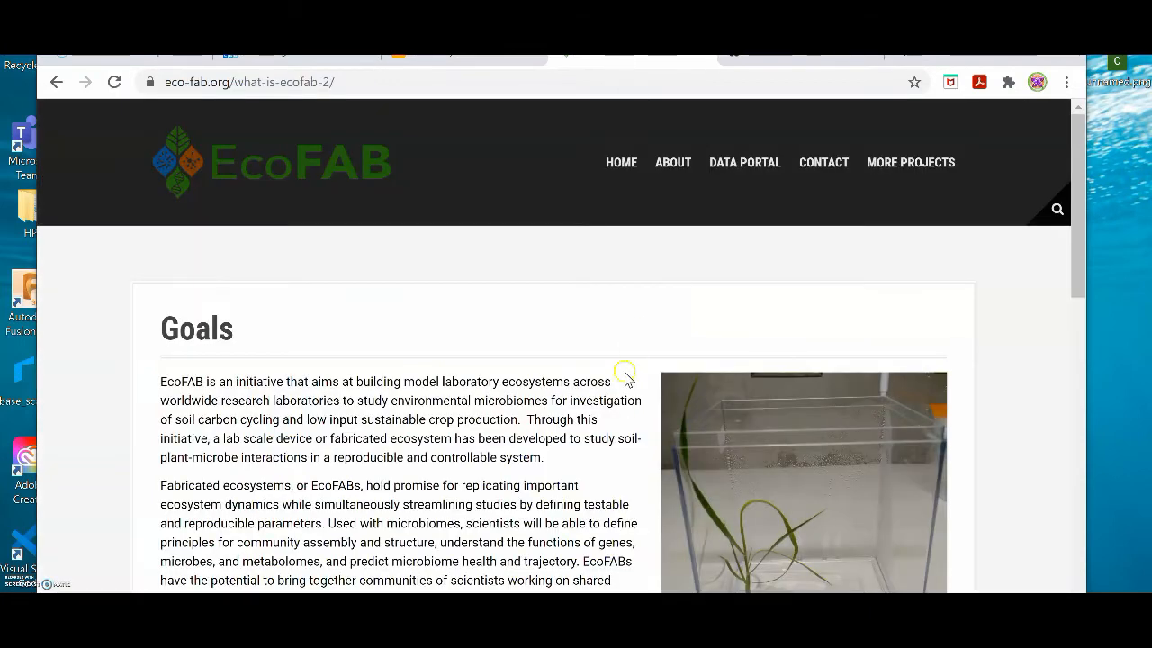
{"action": "scroll", "coordinate": [622, 375], "scroll_direction": "down", "scroll_amount": 2}
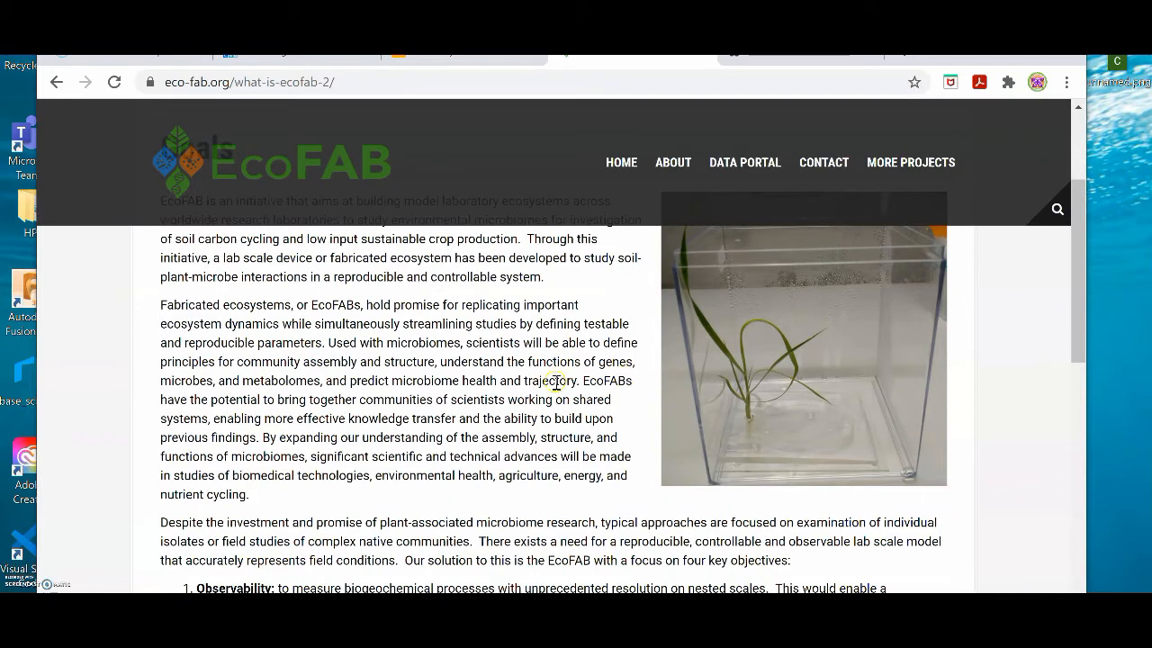
{"action": "scroll", "coordinate": [555, 381], "scroll_direction": "up", "scroll_amount": 1}
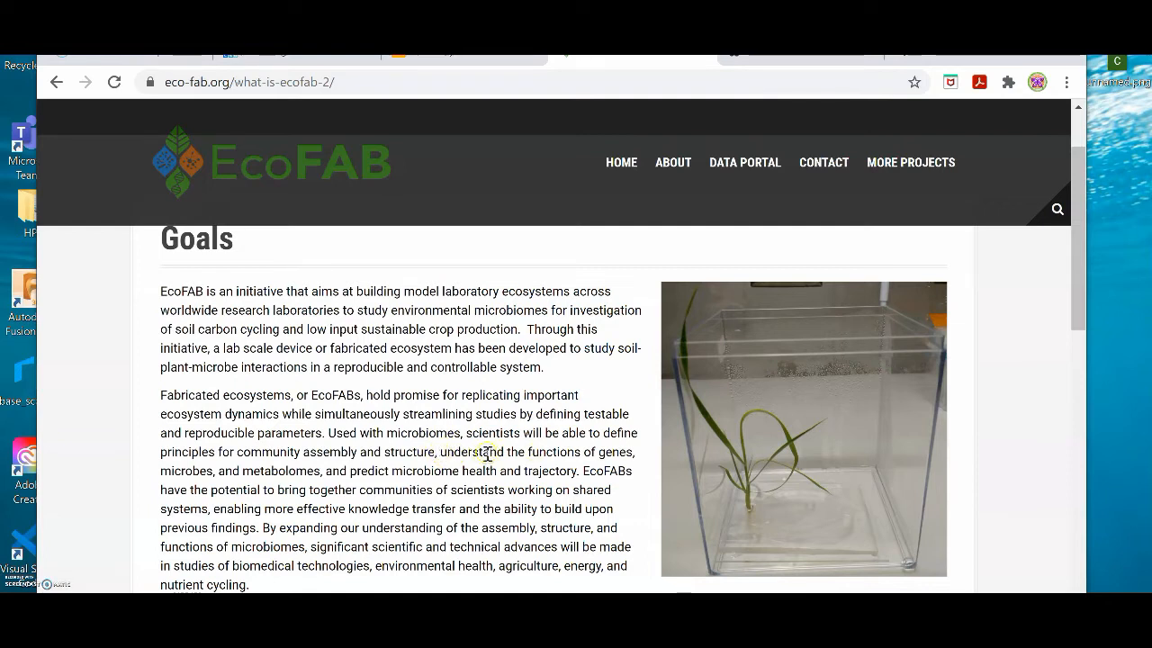
Review the Tinkercad slides in the BDC Day 11 2021 presentation, from the root study structure to the empty workplane slide.
{"action": "left_click", "coordinate": [450, 59]}
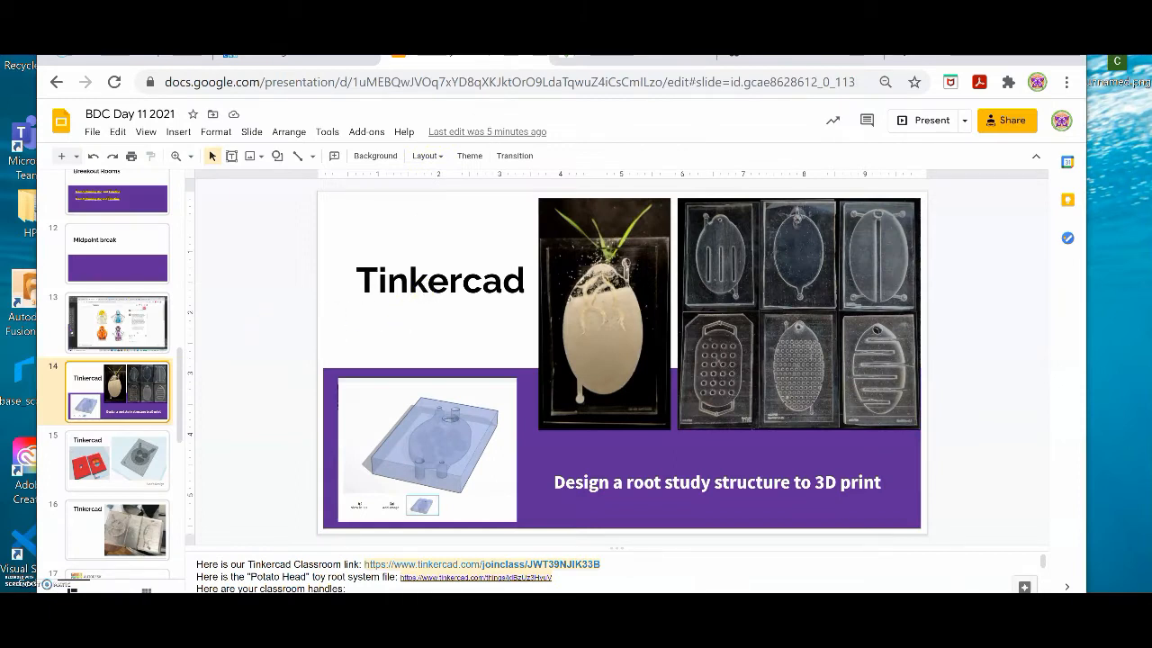
{"action": "left_click", "coordinate": [297, 59]}
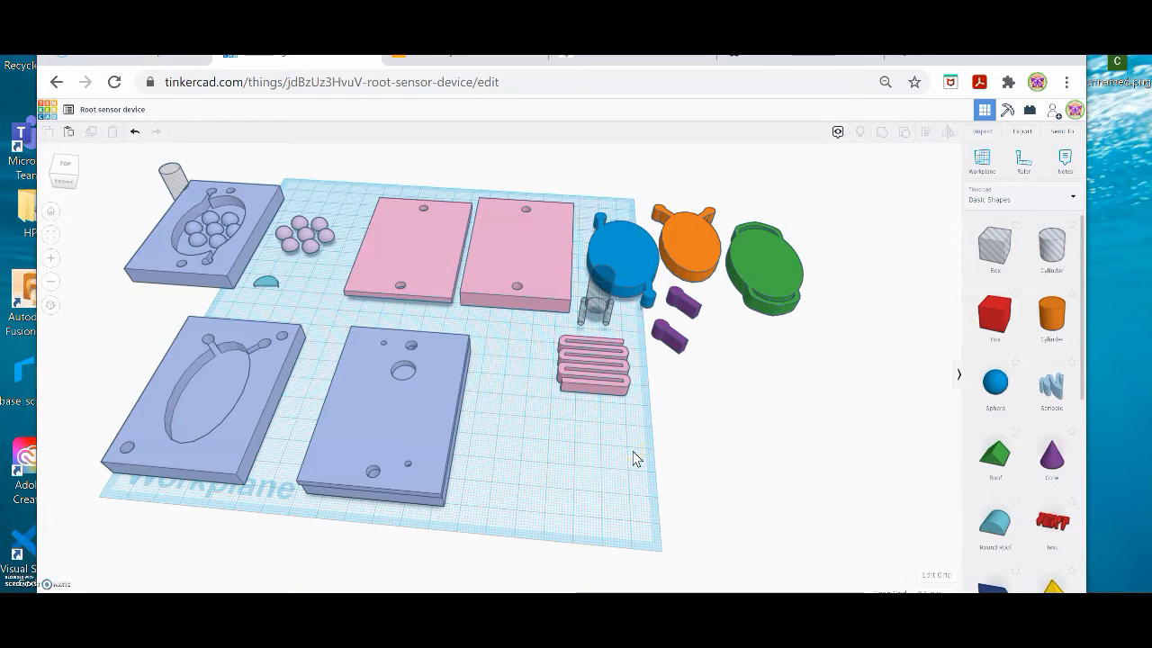
{"action": "left_click", "coordinate": [455, 57]}
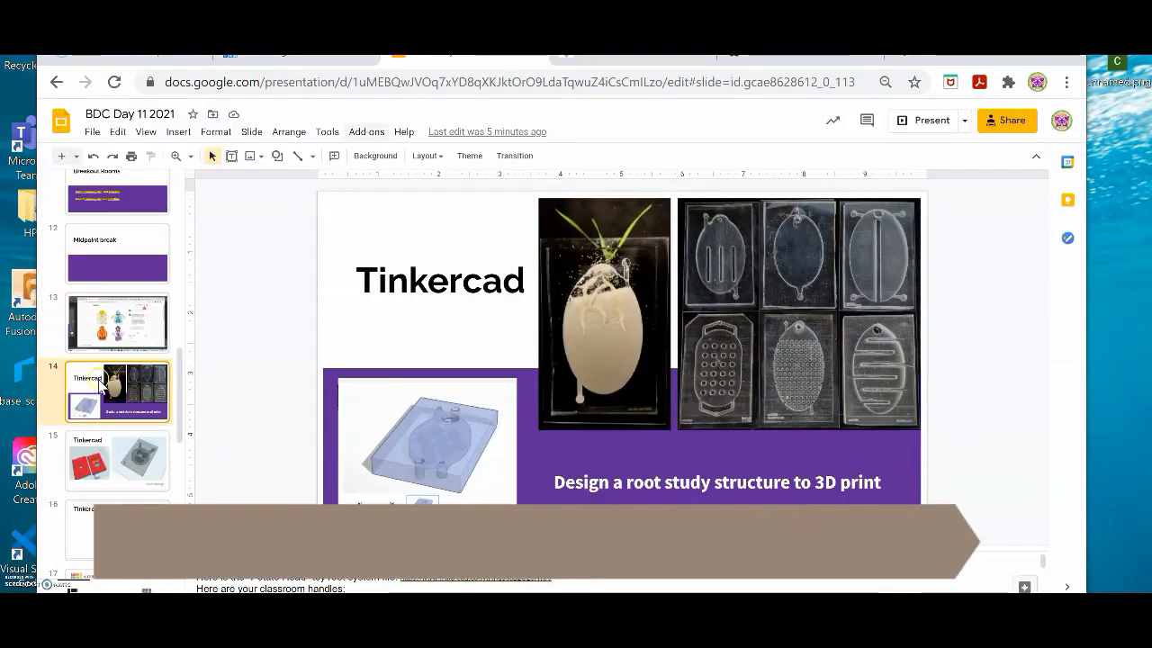
{"action": "scroll", "coordinate": [118, 439], "scroll_direction": "down", "scroll_amount": 4}
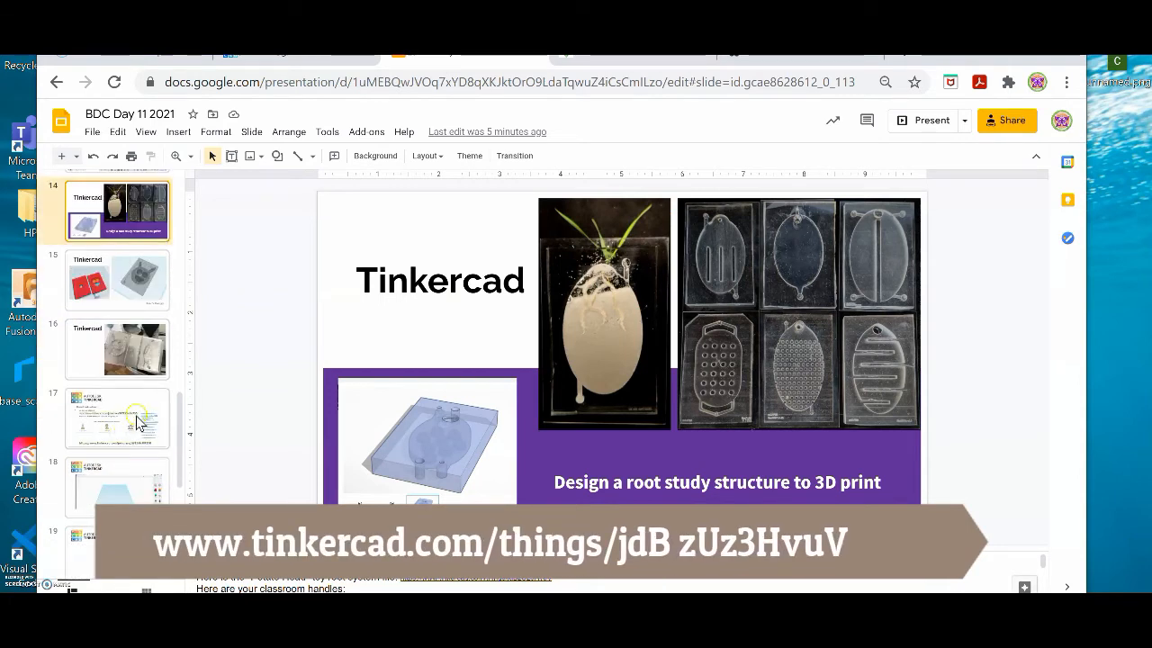
{"action": "left_click", "coordinate": [117, 481]}
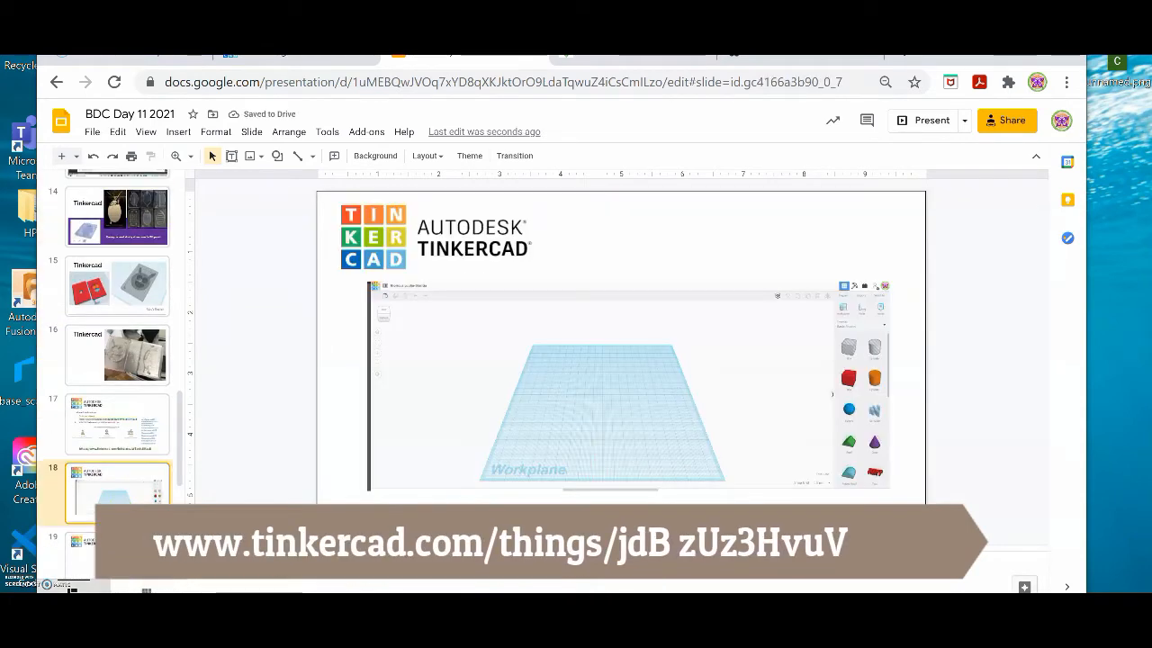
Switch to the Root sensor device design in Tinkercad and turn the two stacked lavender plates into holes to expose their interior.
{"action": "left_click", "coordinate": [302, 60]}
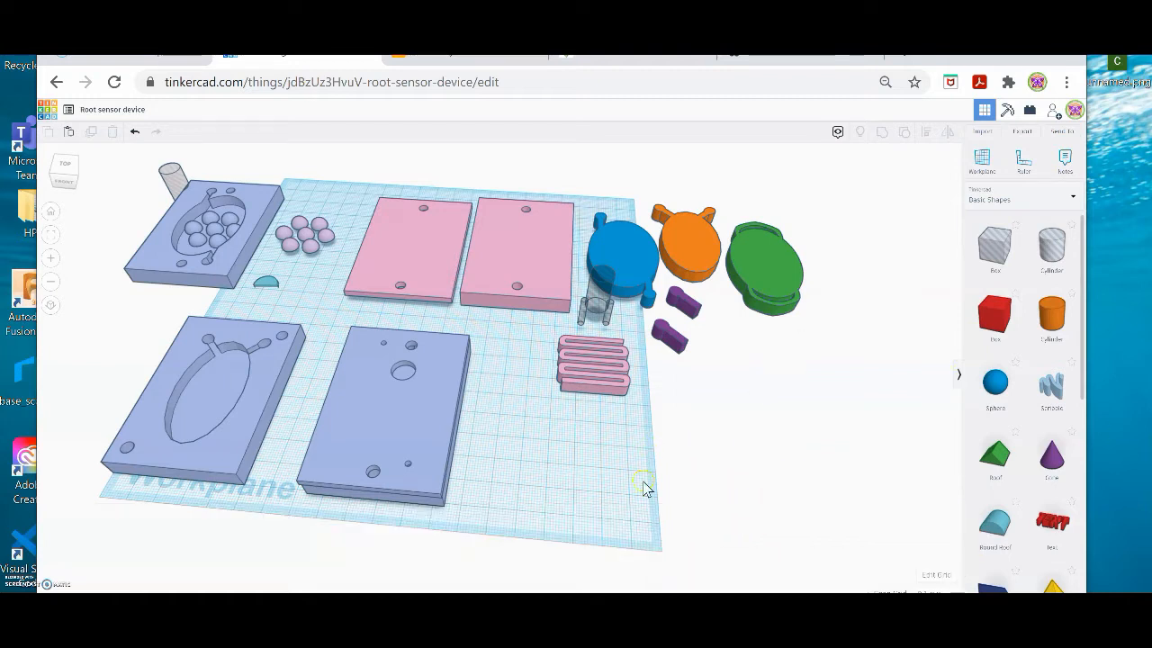
{"action": "right_click_drag", "start_coordinate": [520, 373], "coordinate": [532, 444]}
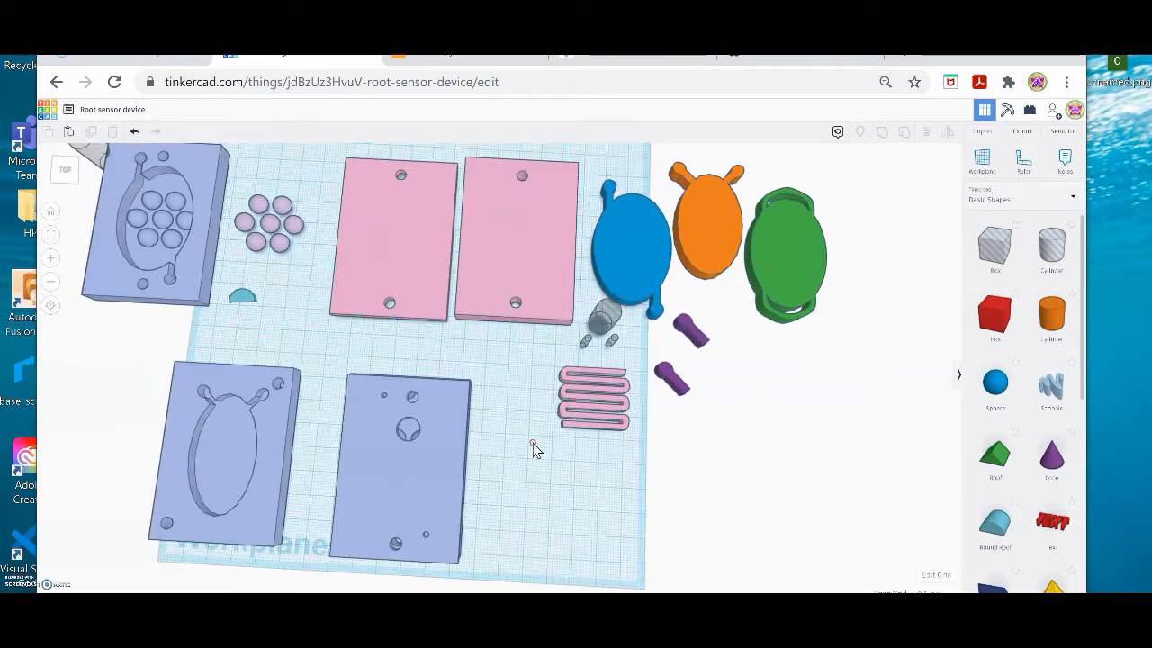
{"action": "right_click_drag", "start_coordinate": [502, 407], "coordinate": [505, 384]}
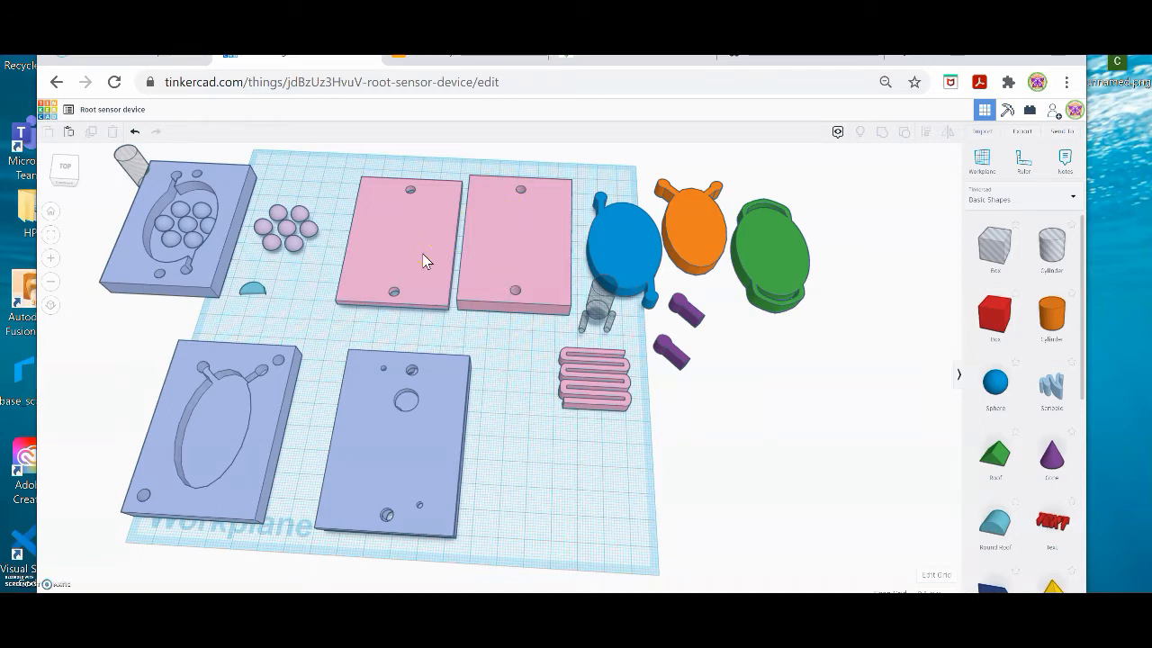
{"action": "right_click_drag", "start_coordinate": [504, 415], "coordinate": [416, 292]}
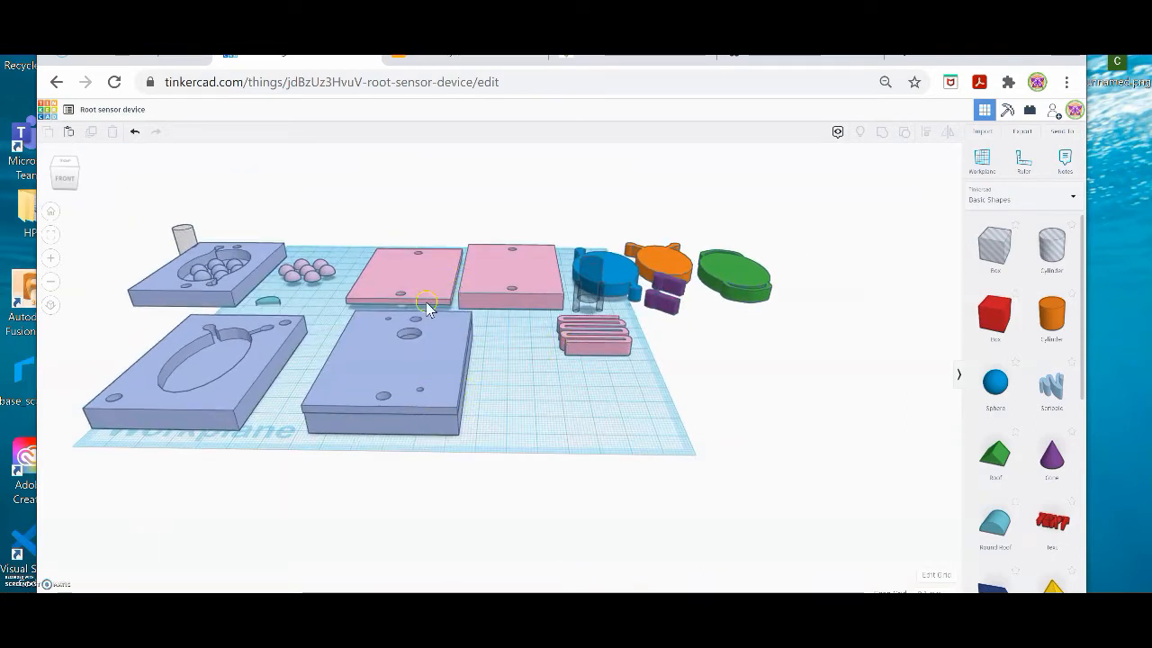
{"action": "left_click", "coordinate": [421, 374]}
{"action": "left_click", "coordinate": [395, 388], "text": "shift"}
{"action": "key", "text": "h"}
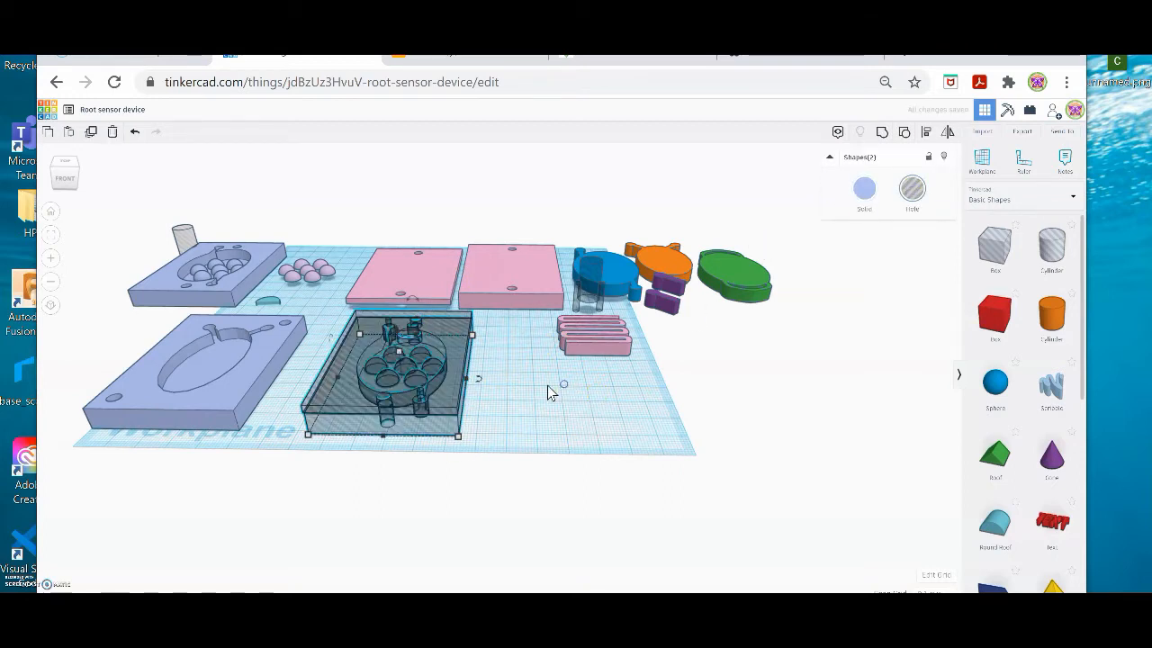
{"action": "left_click", "coordinate": [540, 392]}
{"action": "right_click_drag", "start_coordinate": [532, 390], "coordinate": [531, 463]}
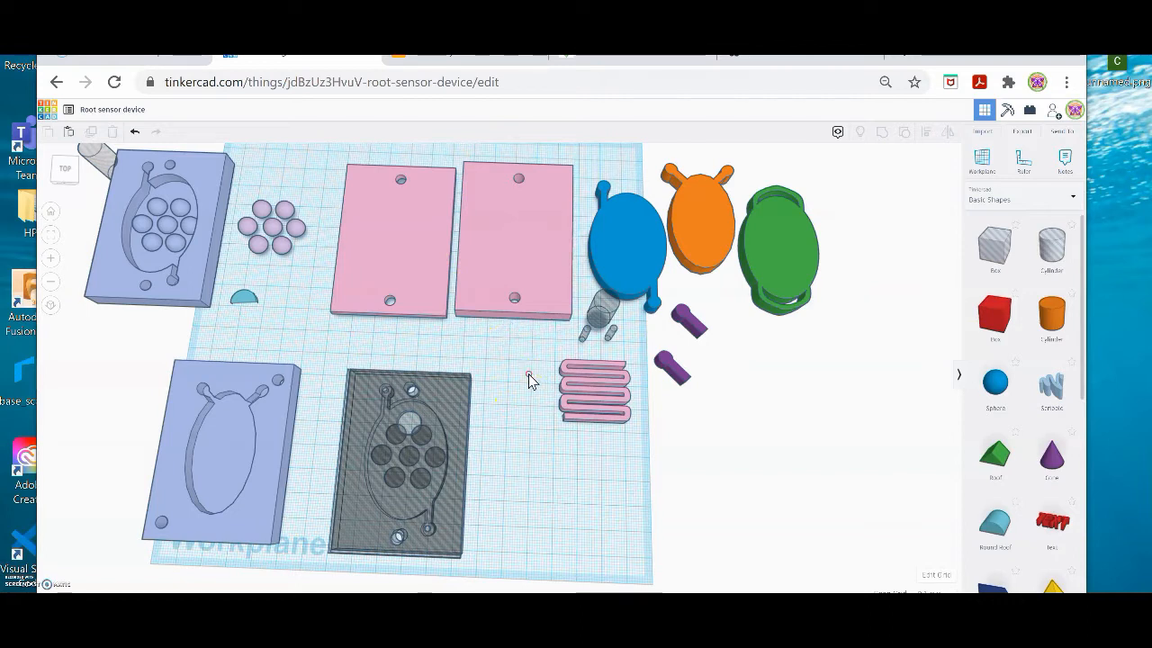
{"action": "right_click_drag", "start_coordinate": [528, 374], "coordinate": [516, 351]}
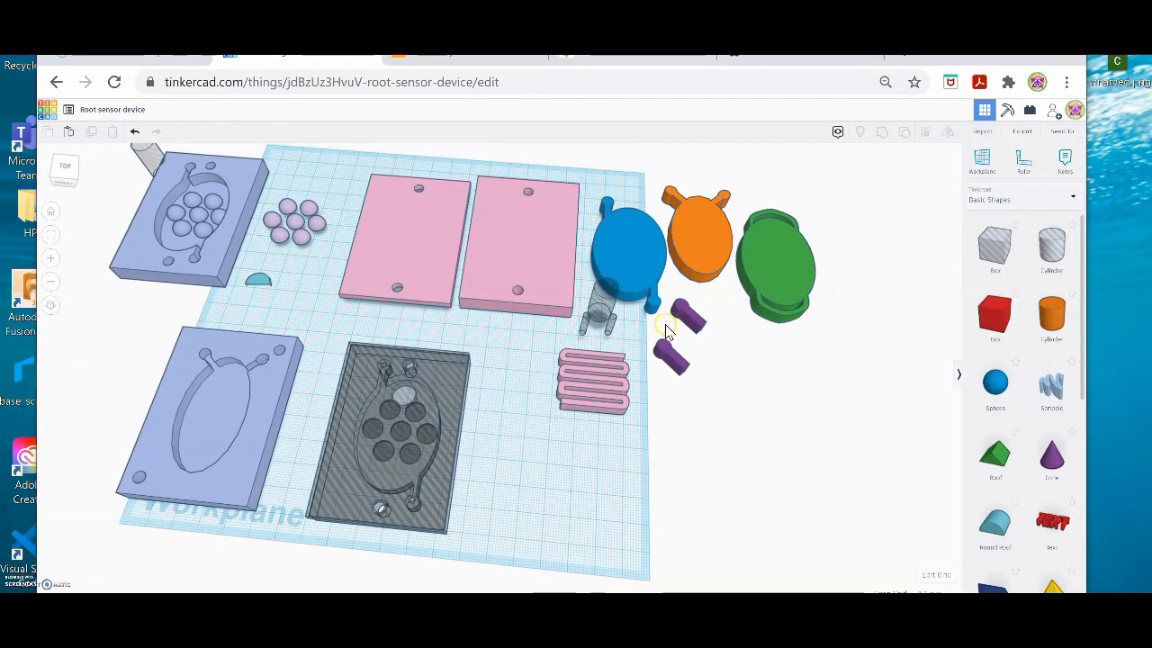
Open the EcoFAB home page and examine the photos of the fabricated devices and their chamber shapes.
{"action": "left_click", "coordinate": [630, 57]}
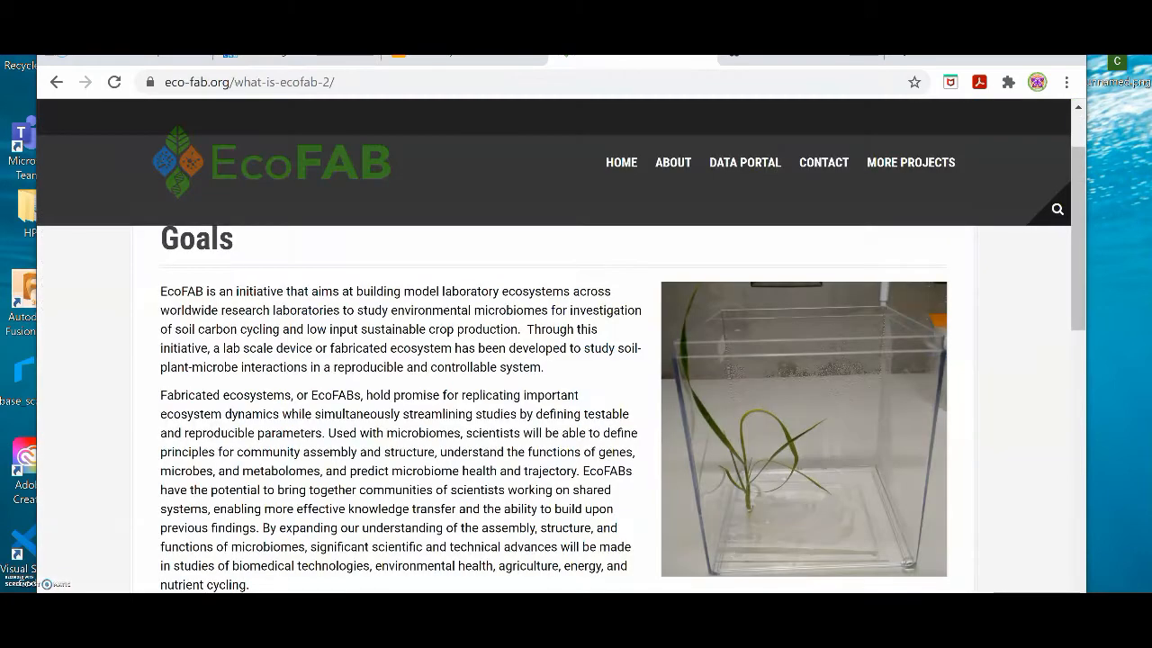
{"action": "left_click", "coordinate": [627, 165]}
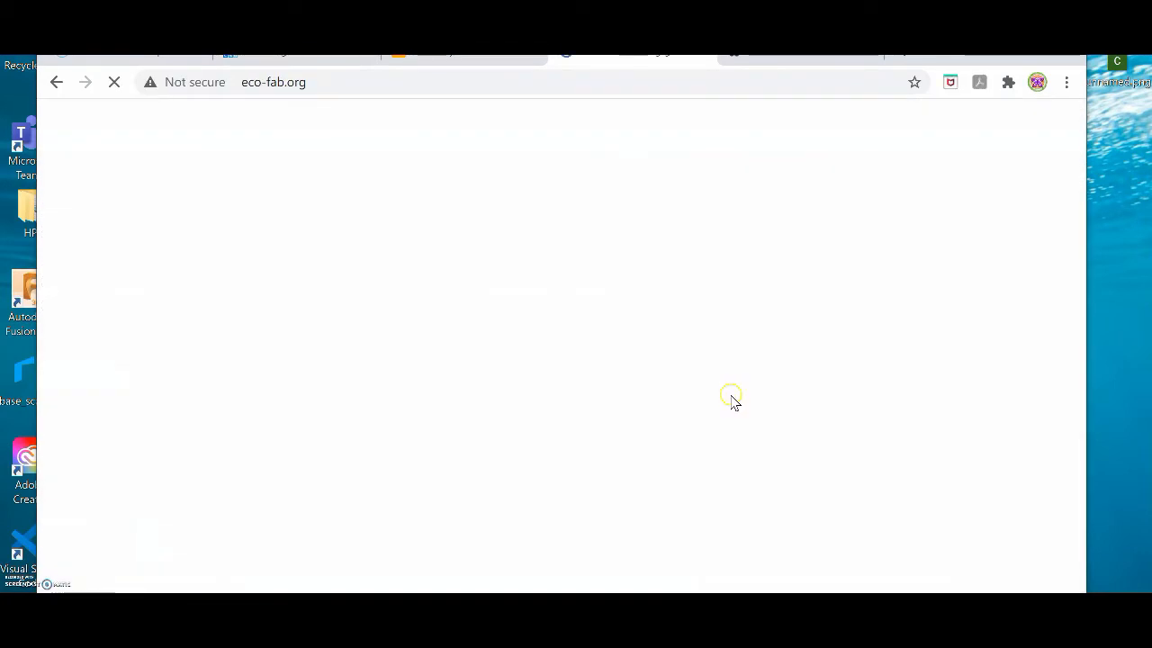
{"action": "scroll", "coordinate": [728, 270], "scroll_direction": "down", "scroll_amount": 6}
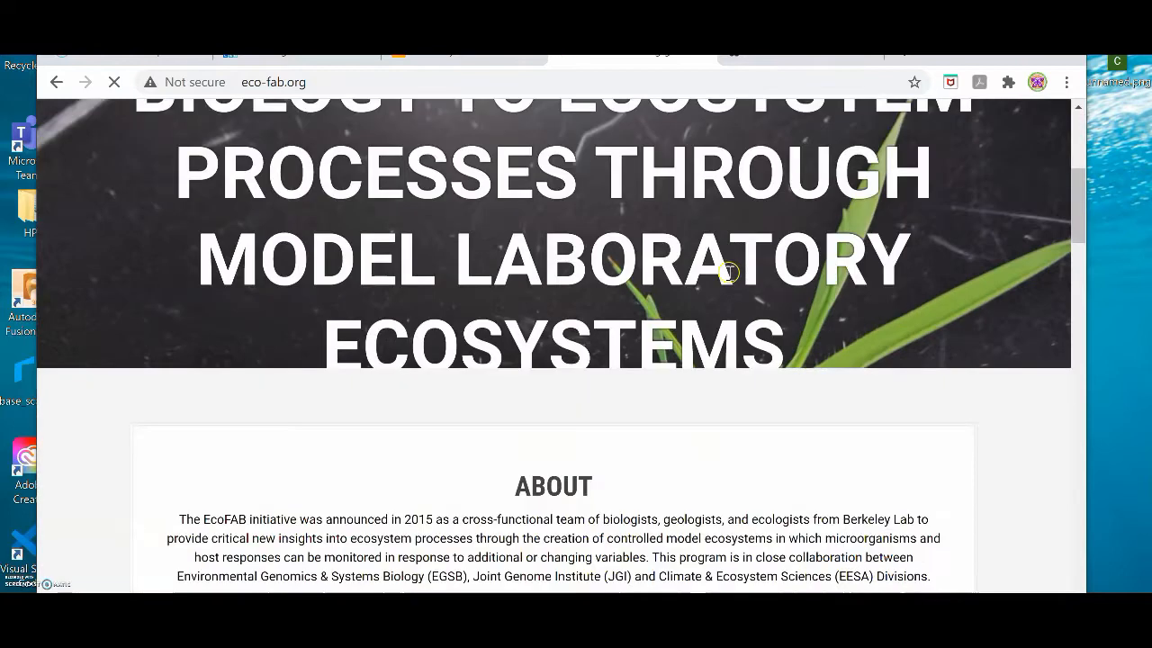
{"action": "scroll", "coordinate": [728, 275], "scroll_direction": "down", "scroll_amount": 3}
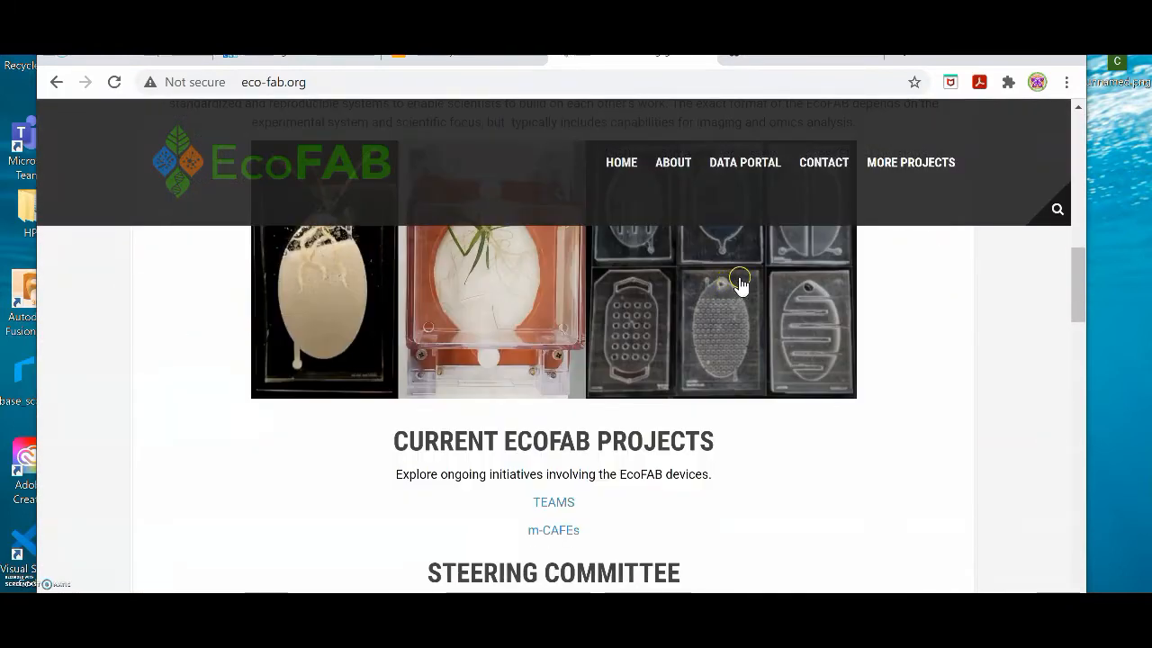
{"action": "scroll", "coordinate": [787, 324], "scroll_direction": "up", "scroll_amount": 1}
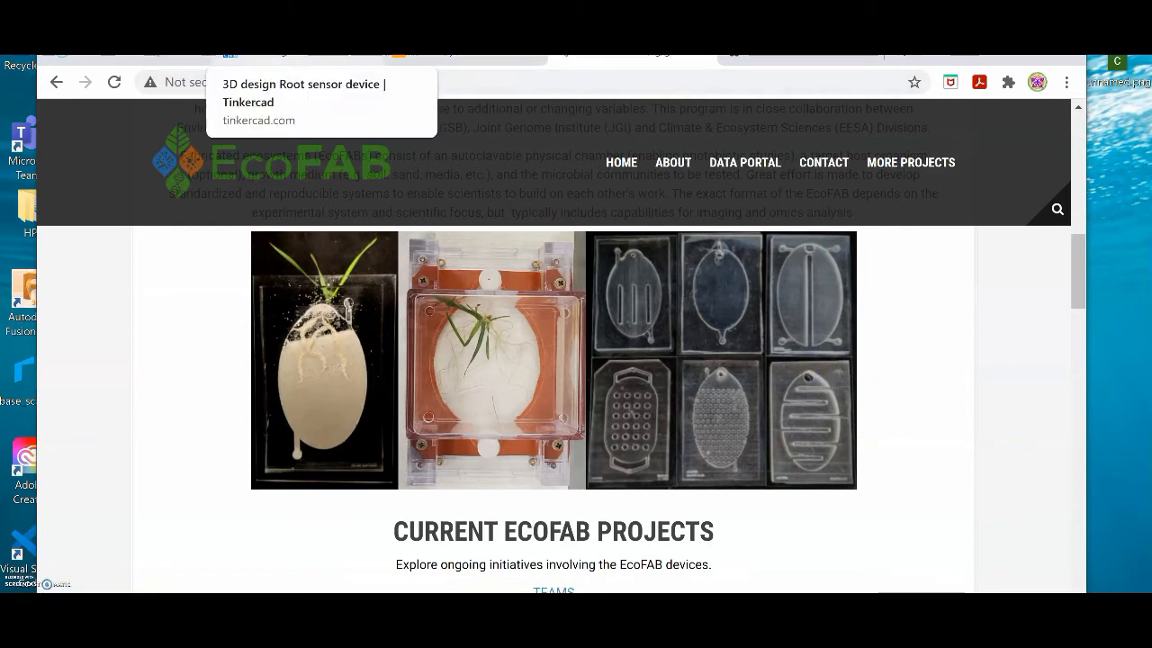
Switch back to the Tinkercad design and move the blue oval about 57 mm sideways and 63 mm forward, off the workplane.
{"action": "left_click", "coordinate": [342, 55]}
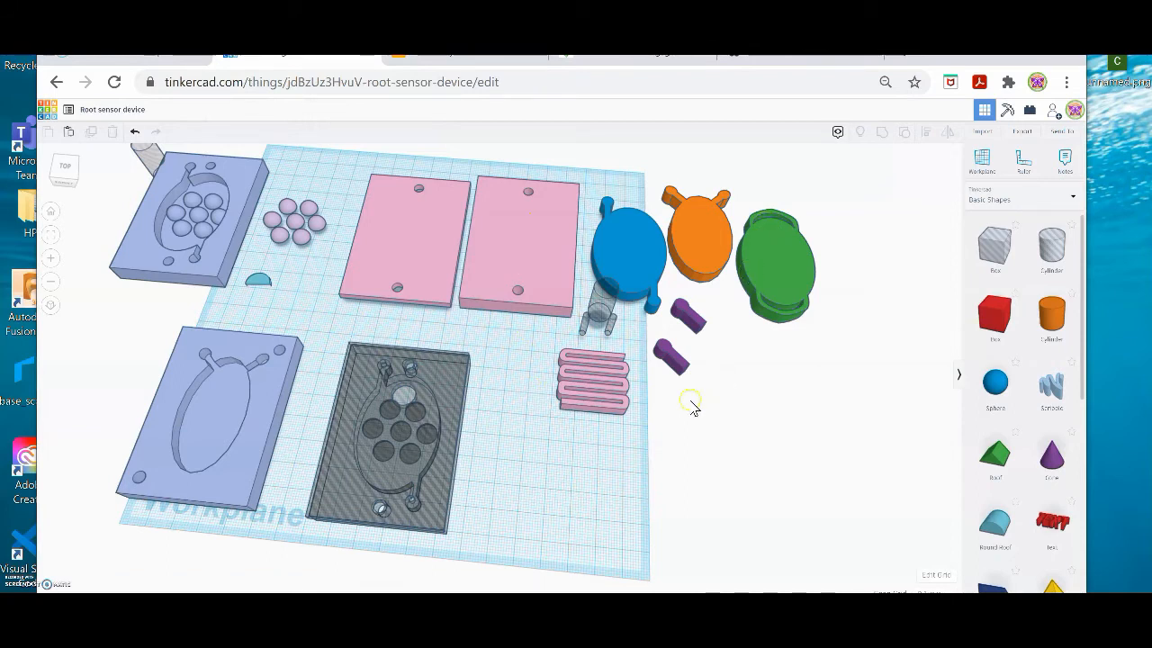
{"action": "right_click_drag", "start_coordinate": [593, 427], "coordinate": [588, 459]}
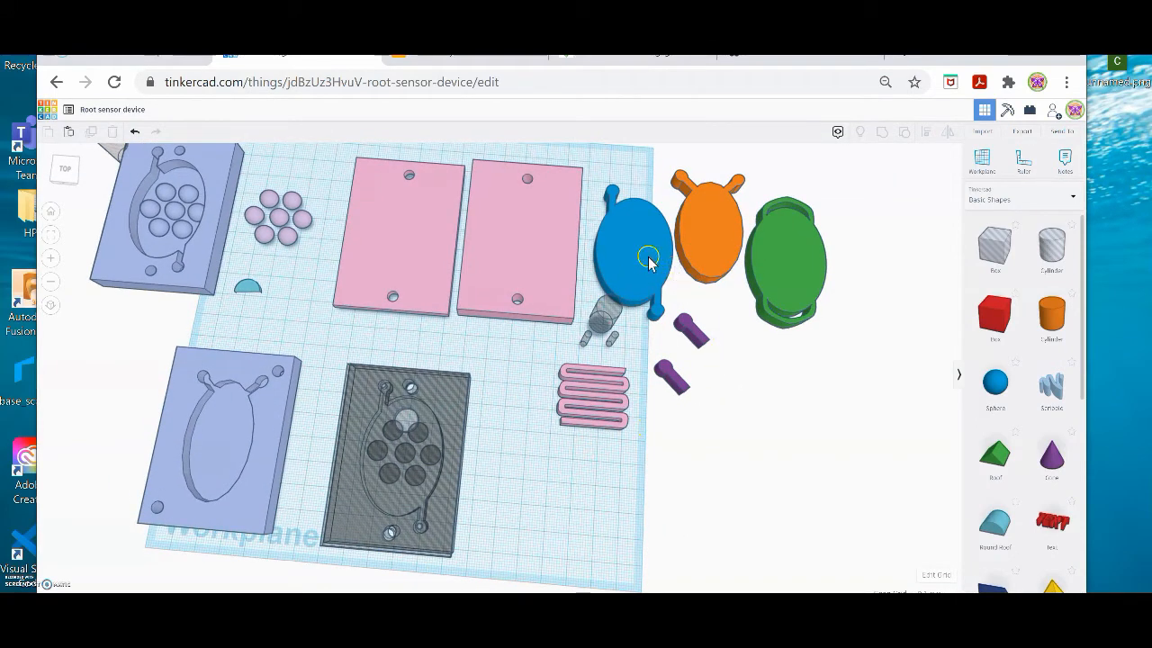
{"action": "left_click_drag", "start_coordinate": [633, 252], "coordinate": [765, 407]}
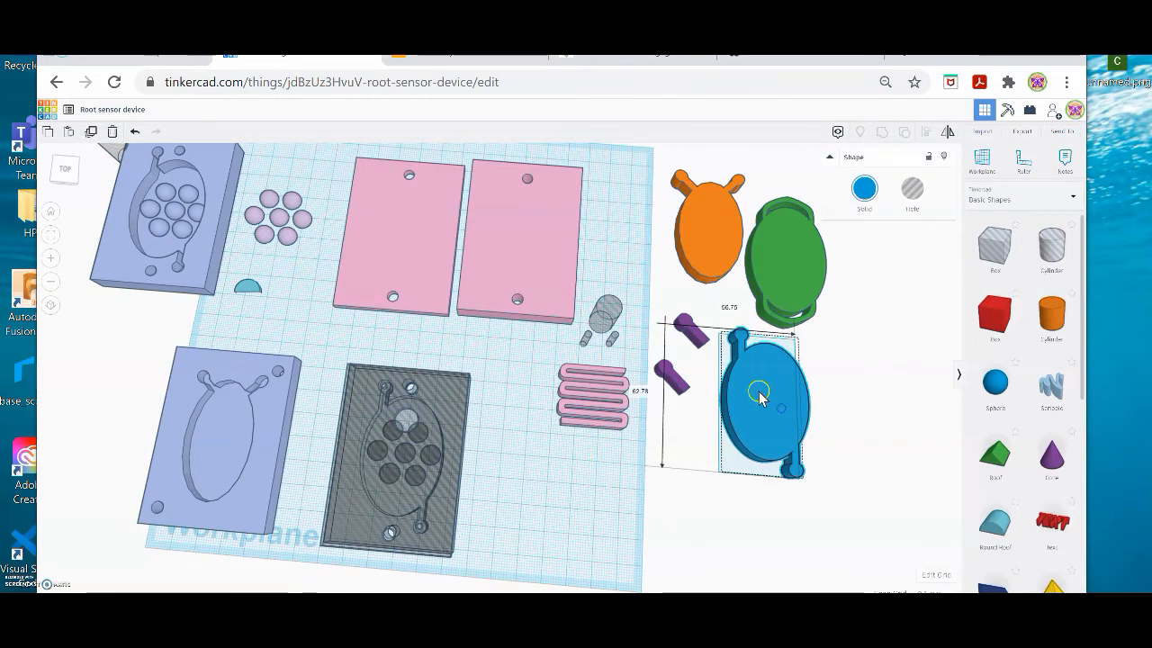
{"action": "right_click_drag", "start_coordinate": [661, 484], "coordinate": [658, 453]}
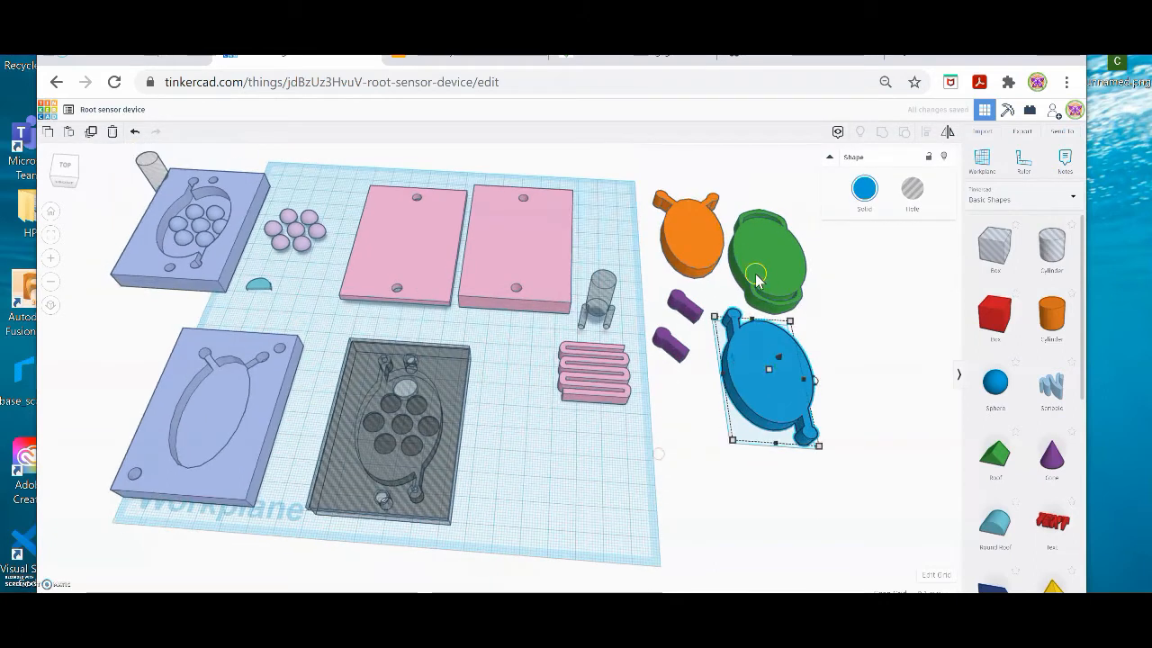
Place the green oval with looped ends over the thicker pink plate and make it a hole.
{"action": "left_click", "coordinate": [765, 257]}
{"action": "left_click_drag", "start_coordinate": [766, 259], "coordinate": [517, 263]}
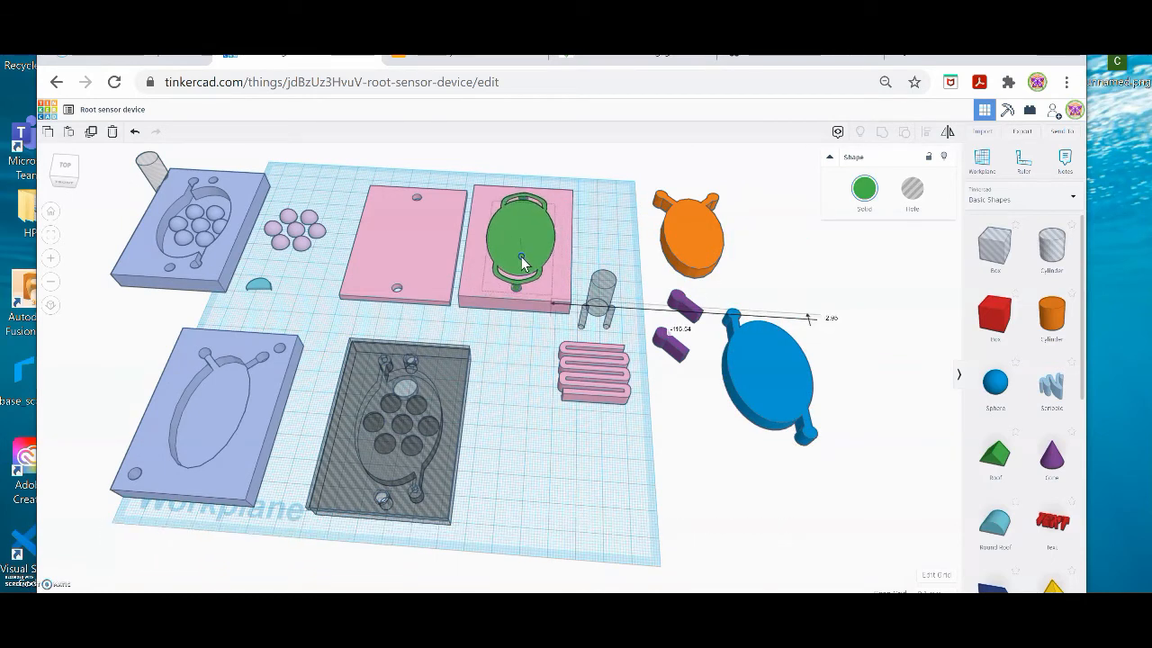
{"action": "left_click", "coordinate": [912, 188]}
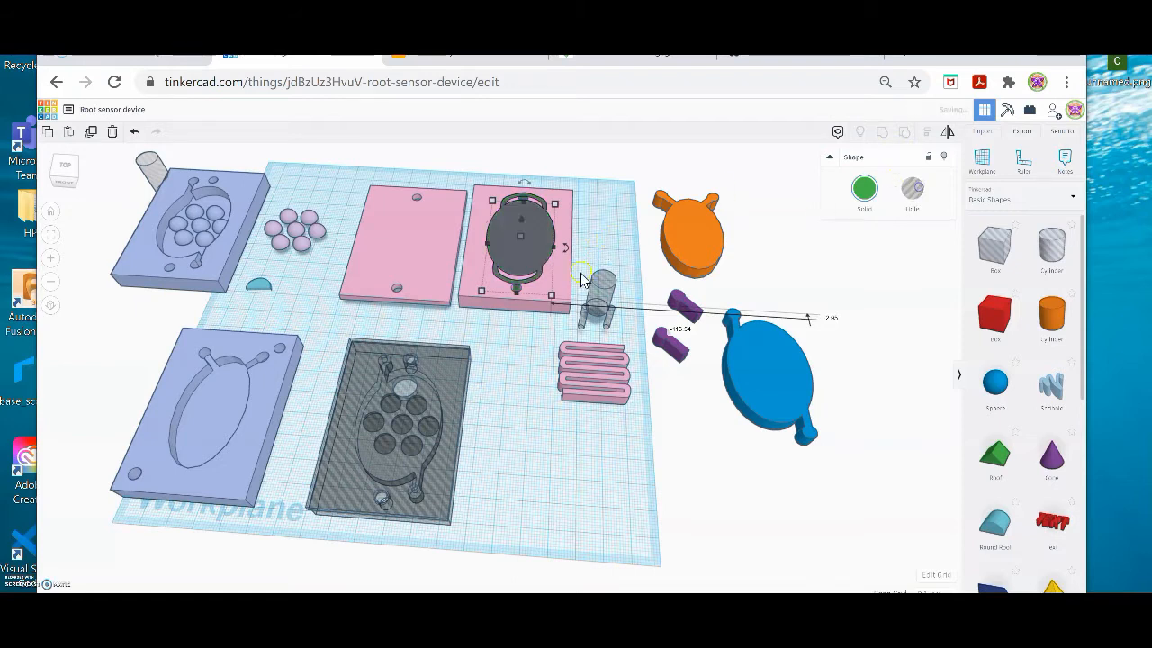
{"action": "left_click", "coordinate": [577, 207]}
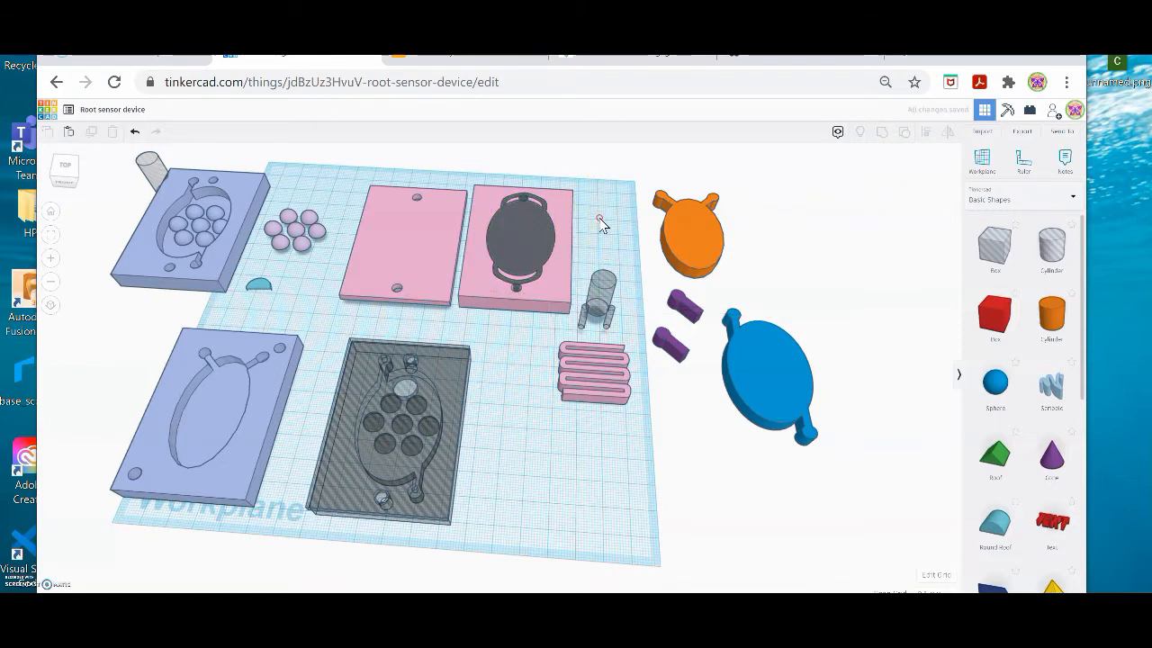
{"action": "right_click_drag", "start_coordinate": [599, 212], "coordinate": [599, 218]}
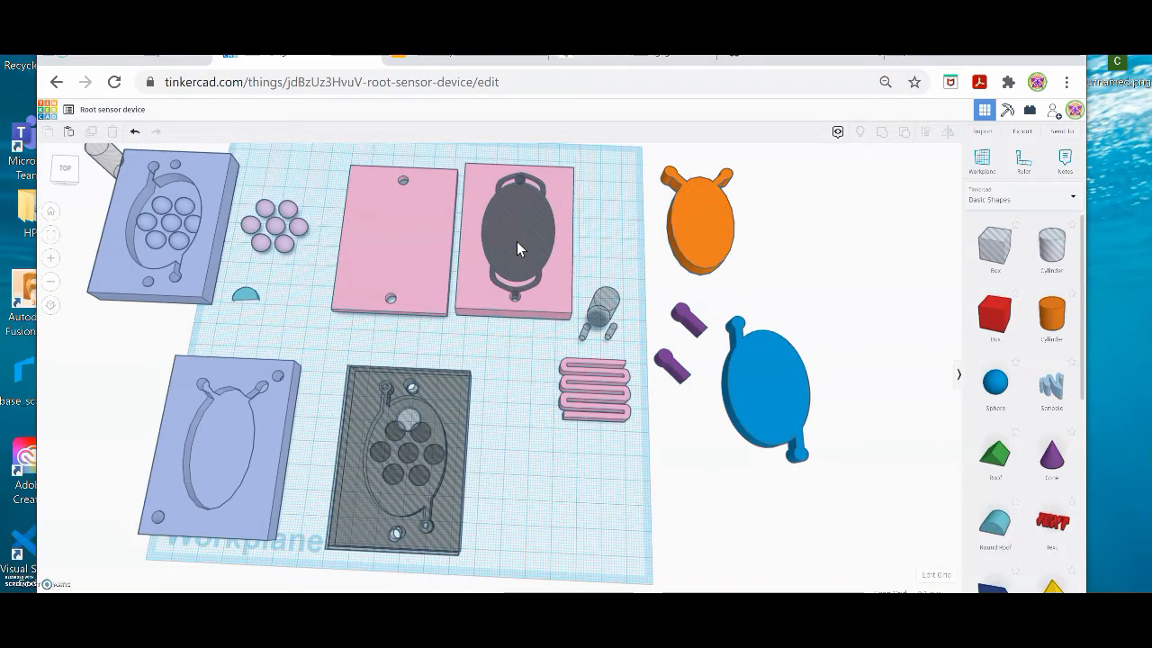
Return the looped oval to its place beside the orange piece and make it solid again.
{"action": "left_click_drag", "start_coordinate": [517, 241], "coordinate": [794, 241]}
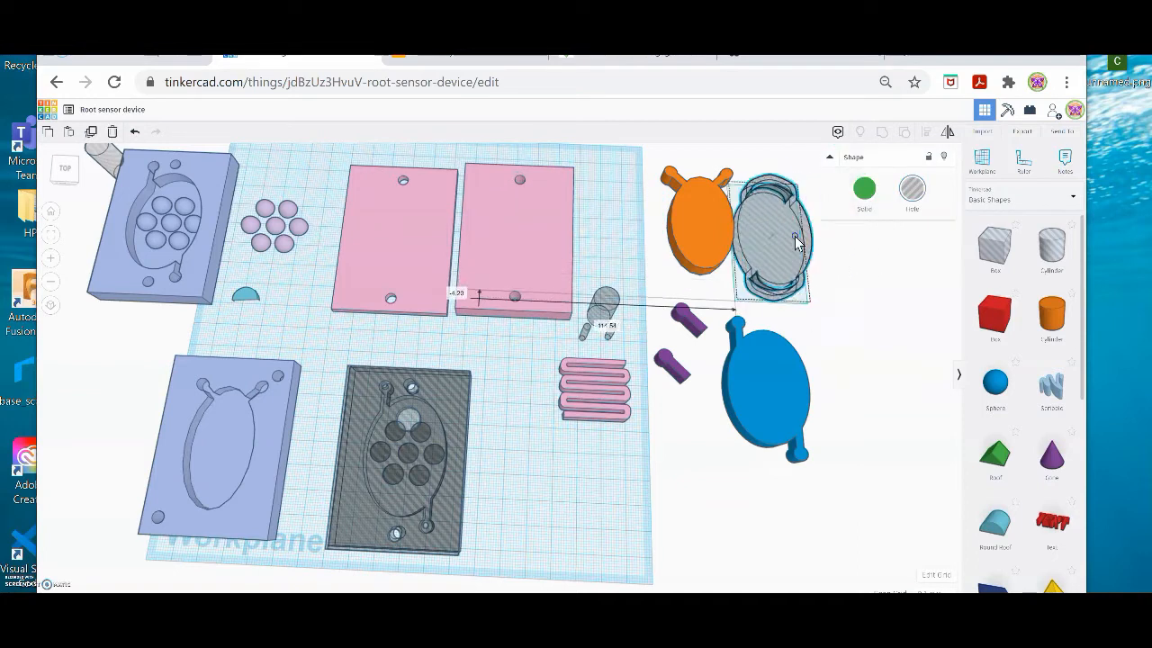
{"action": "left_click", "coordinate": [863, 188]}
{"action": "left_click", "coordinate": [905, 432]}
{"action": "right_click_drag", "start_coordinate": [905, 430], "coordinate": [897, 393]}
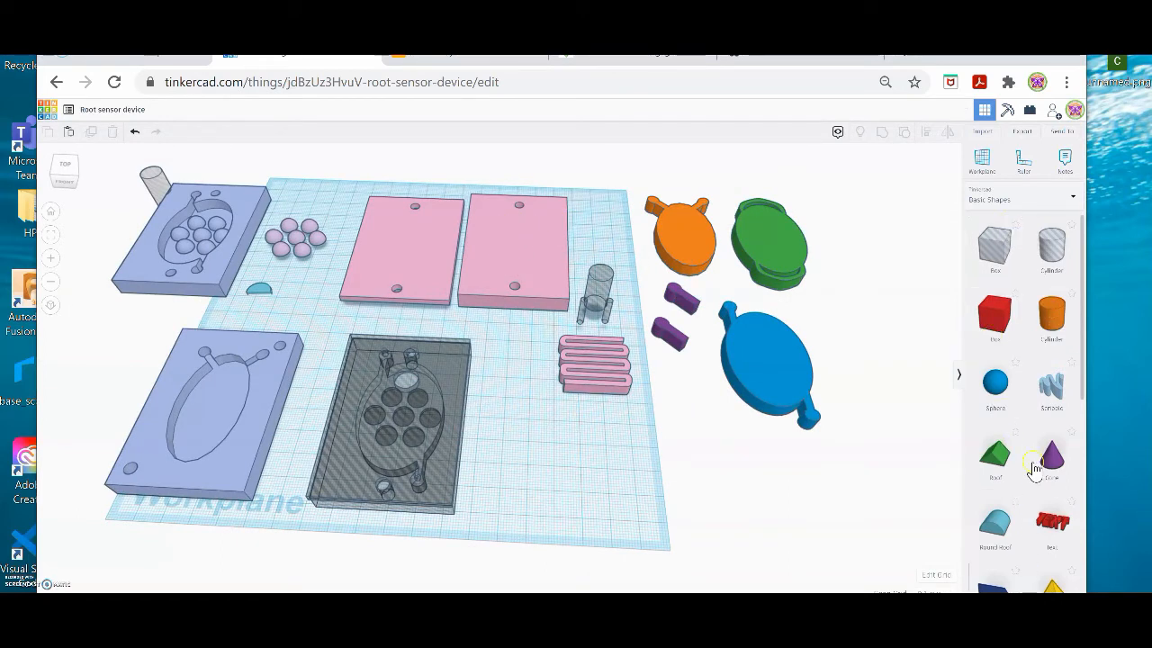
Add a heart shape, stretch it lengthwise, and place it on the workplane beside the see-through plates.
{"action": "scroll", "coordinate": [995, 279], "scroll_direction": "down", "scroll_amount": 5}
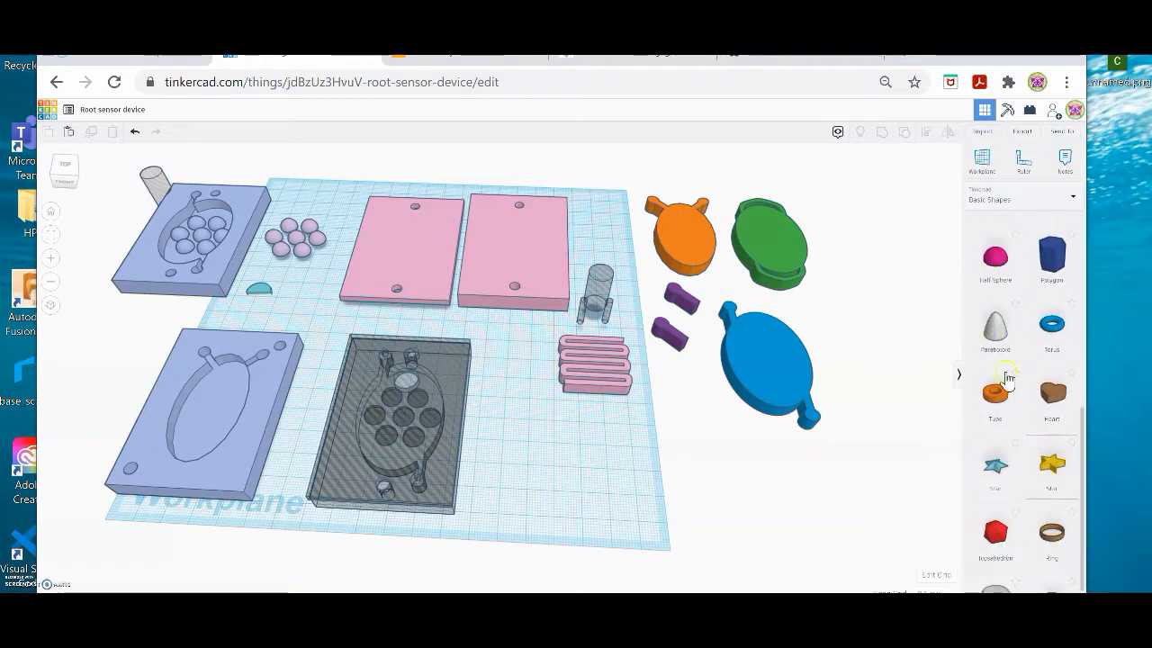
{"action": "left_click_drag", "start_coordinate": [1043, 379], "coordinate": [670, 397]}
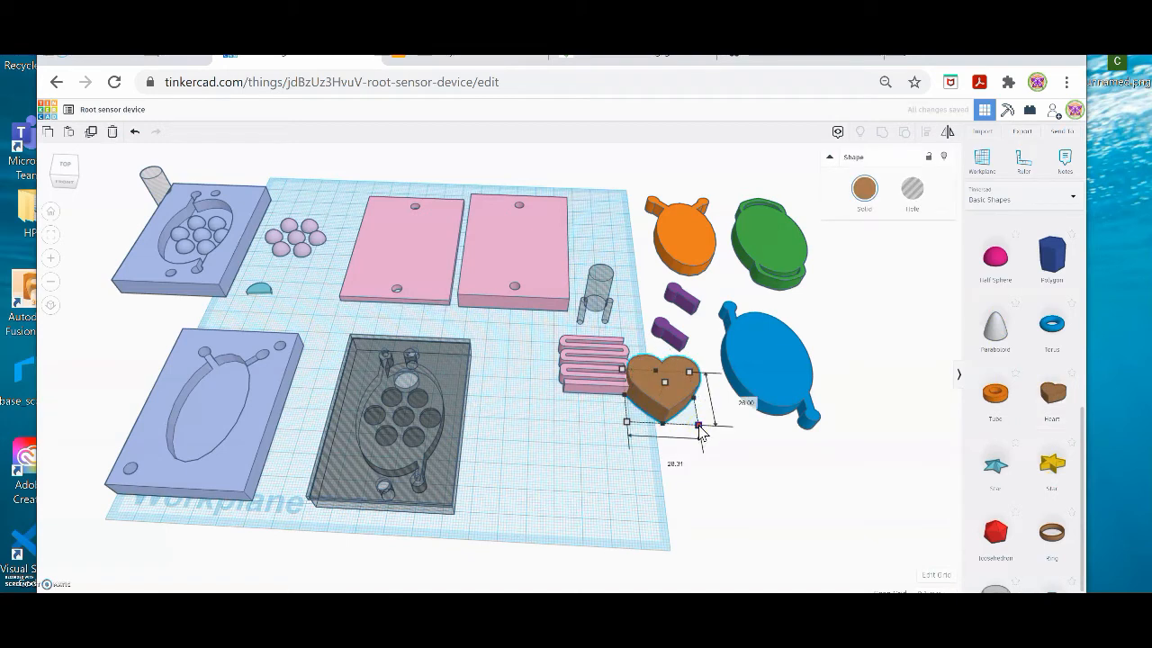
{"action": "left_click_drag", "start_coordinate": [700, 430], "coordinate": [670, 466]}
{"action": "left_click_drag", "start_coordinate": [684, 398], "coordinate": [547, 448]}
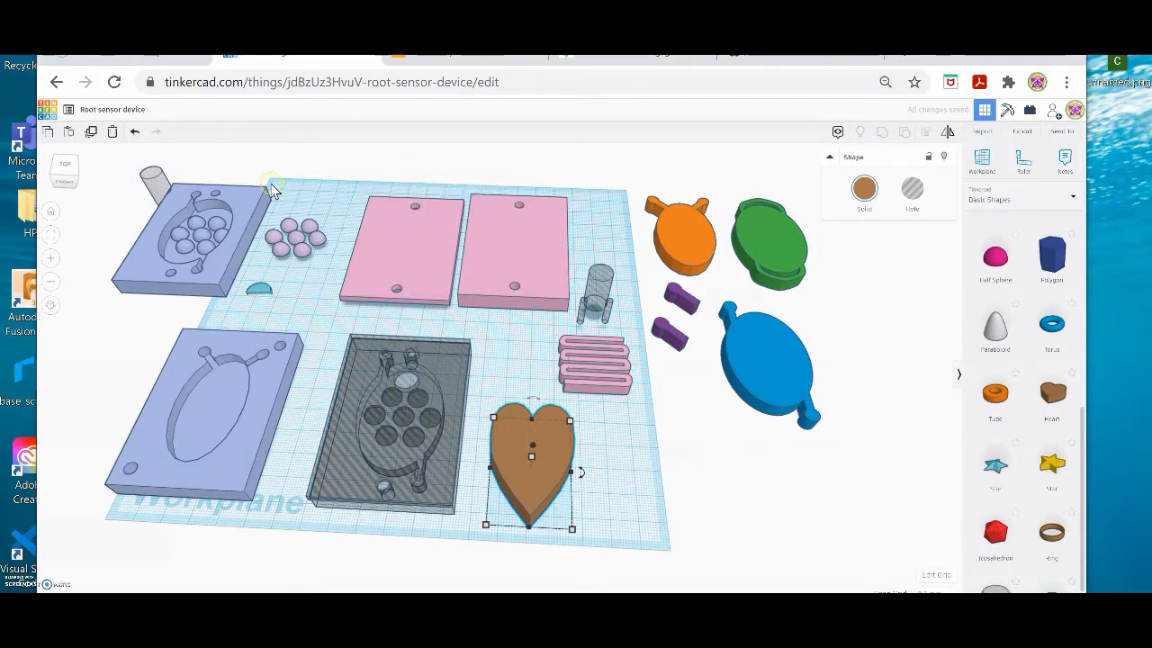
{"action": "left_click", "coordinate": [68, 169]}
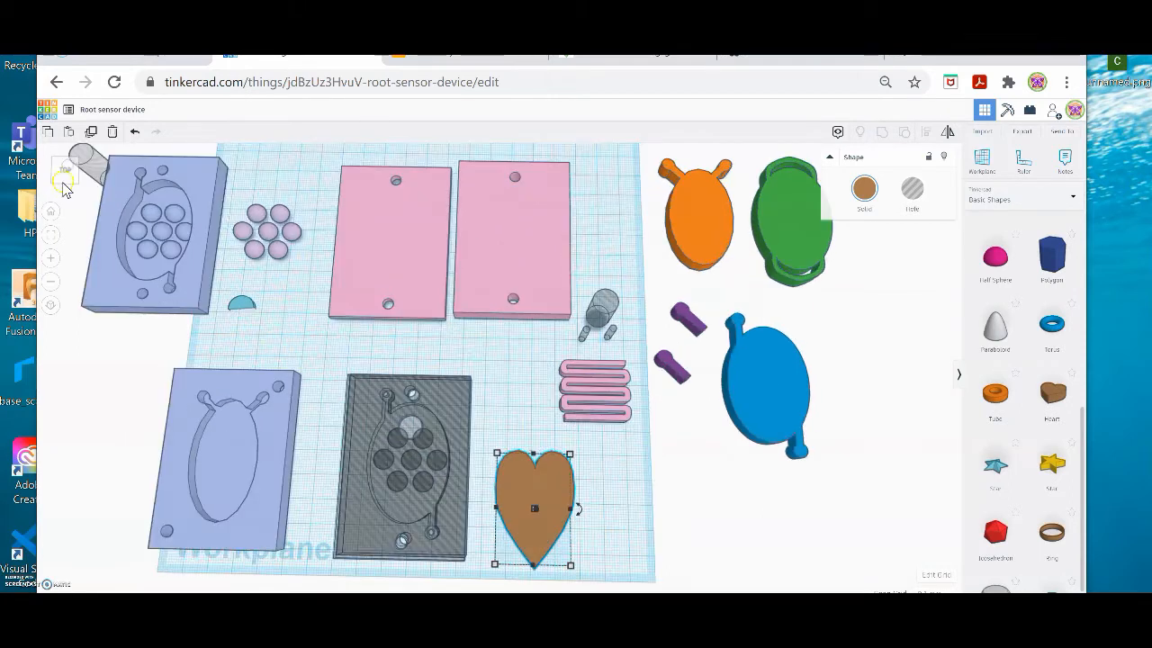
{"action": "left_click", "coordinate": [64, 184]}
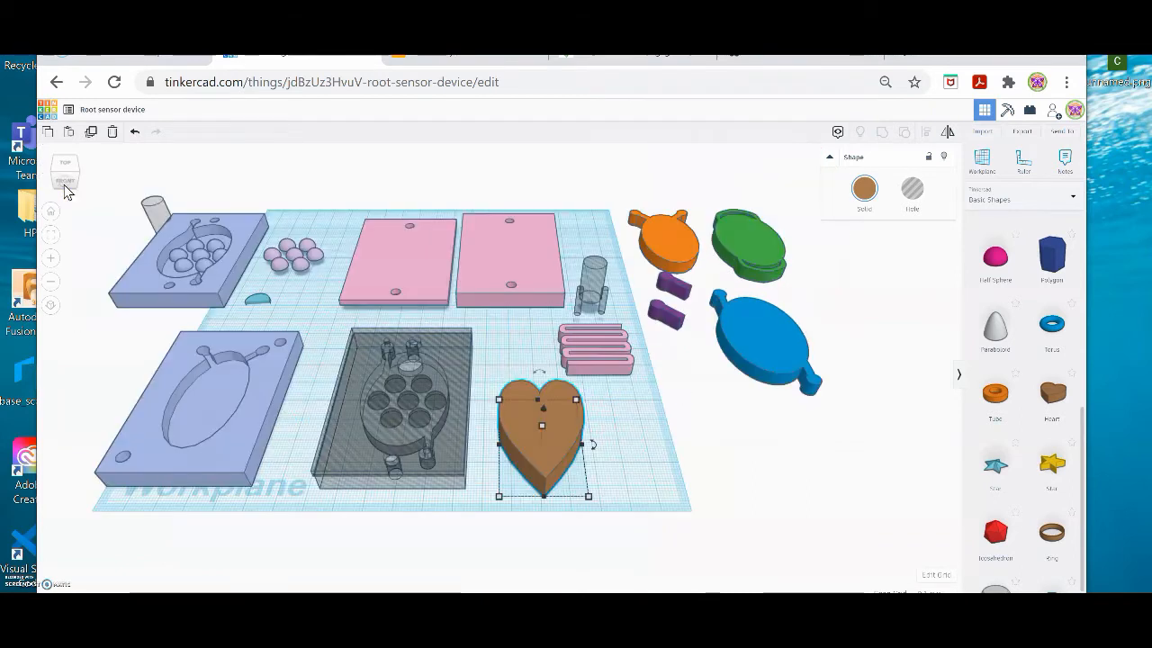
Examine the heart and the other device parts from the front, the side and above.
{"action": "left_click", "coordinate": [64, 184]}
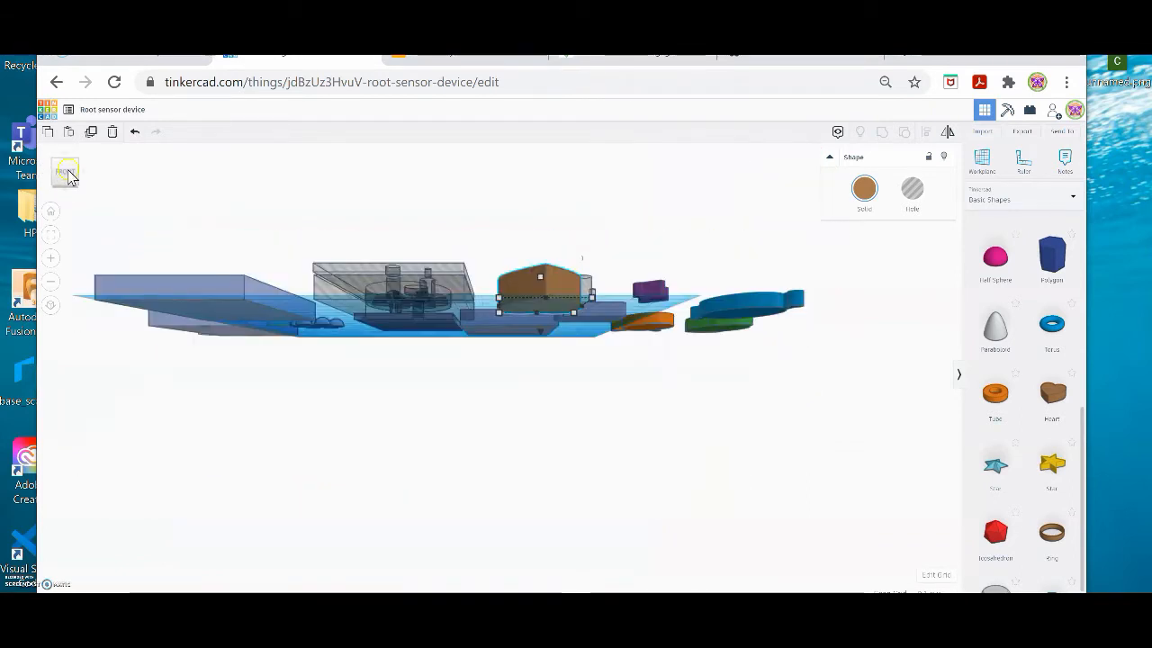
{"action": "left_click", "coordinate": [72, 165]}
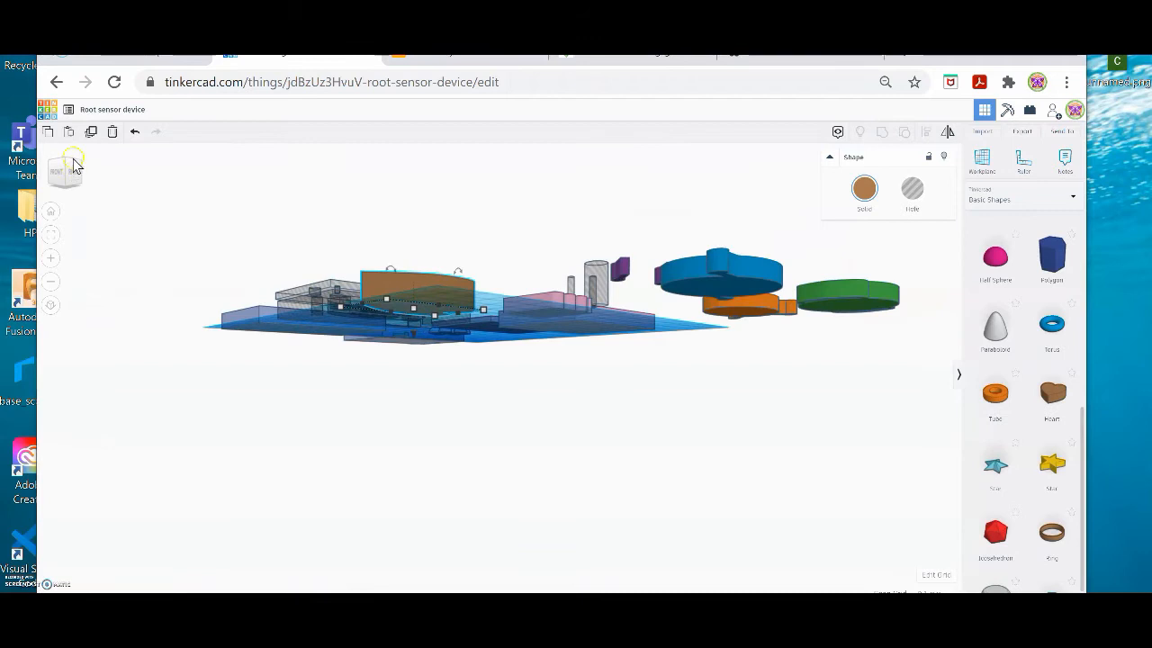
{"action": "left_click", "coordinate": [68, 166]}
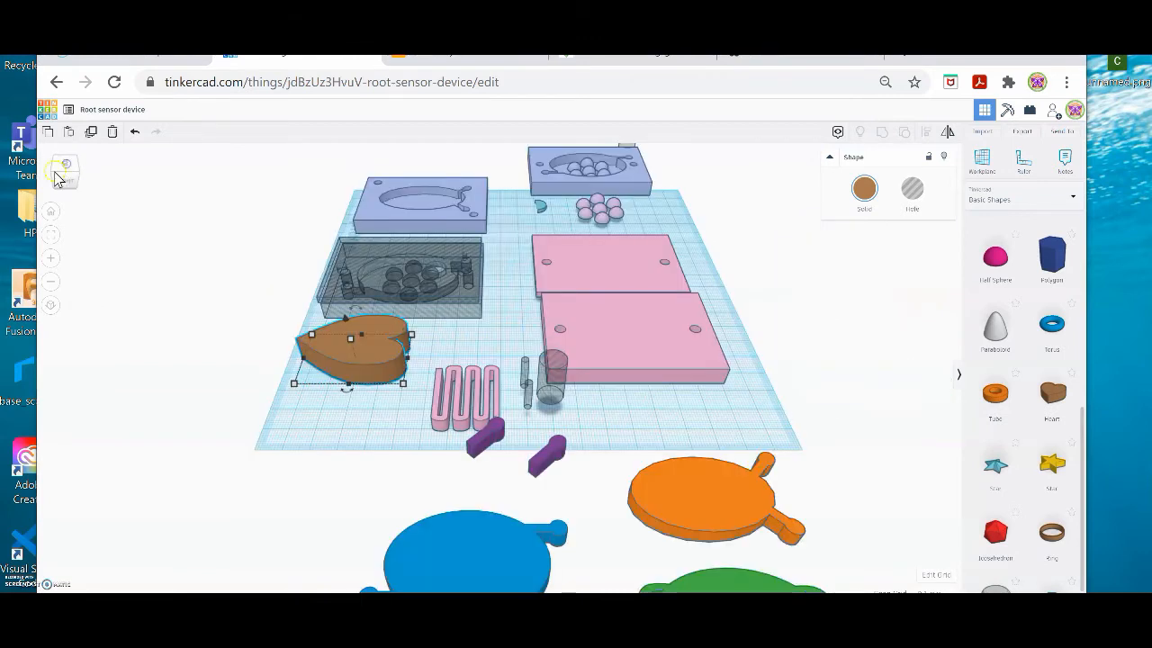
{"action": "left_click", "coordinate": [57, 175]}
{"action": "left_click", "coordinate": [63, 171]}
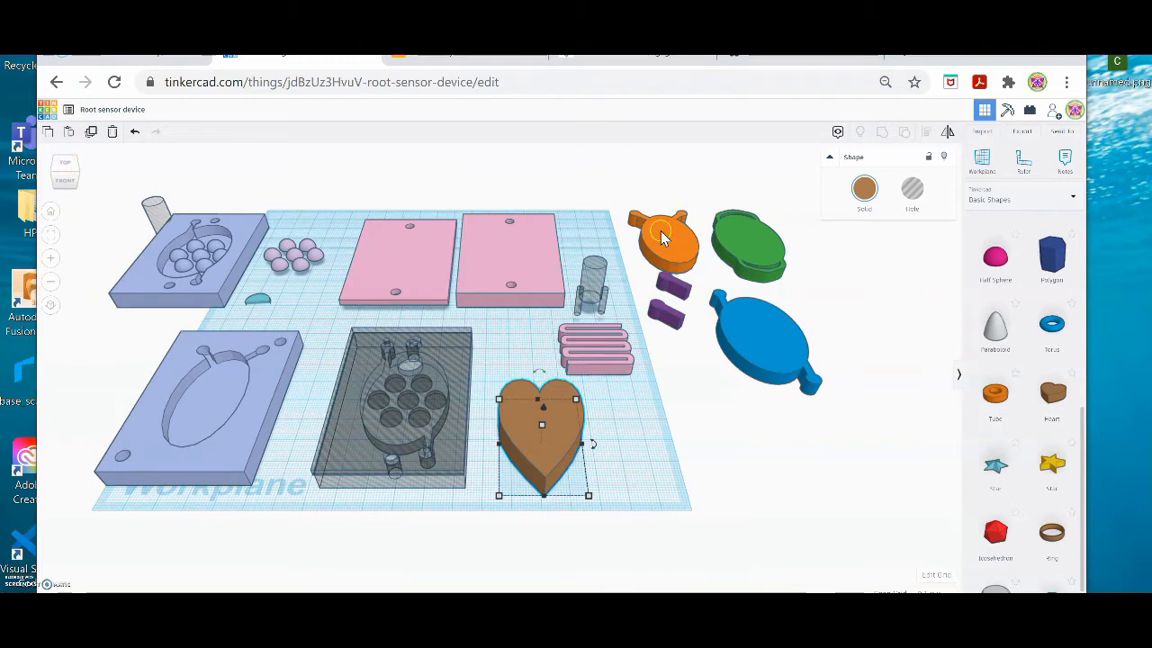
{"action": "mouse_move", "coordinate": [651, 399]}
{"action": "right_mouse_down"}
{"action": "mouse_move", "coordinate": [619, 378]}
{"action": "mouse_move", "coordinate": [600, 416]}
{"action": "mouse_move", "coordinate": [611, 442]}
{"action": "mouse_move", "coordinate": [666, 435]}
{"action": "mouse_move", "coordinate": [656, 399]}
{"action": "mouse_move", "coordinate": [648, 412]}
{"action": "right_mouse_up"}
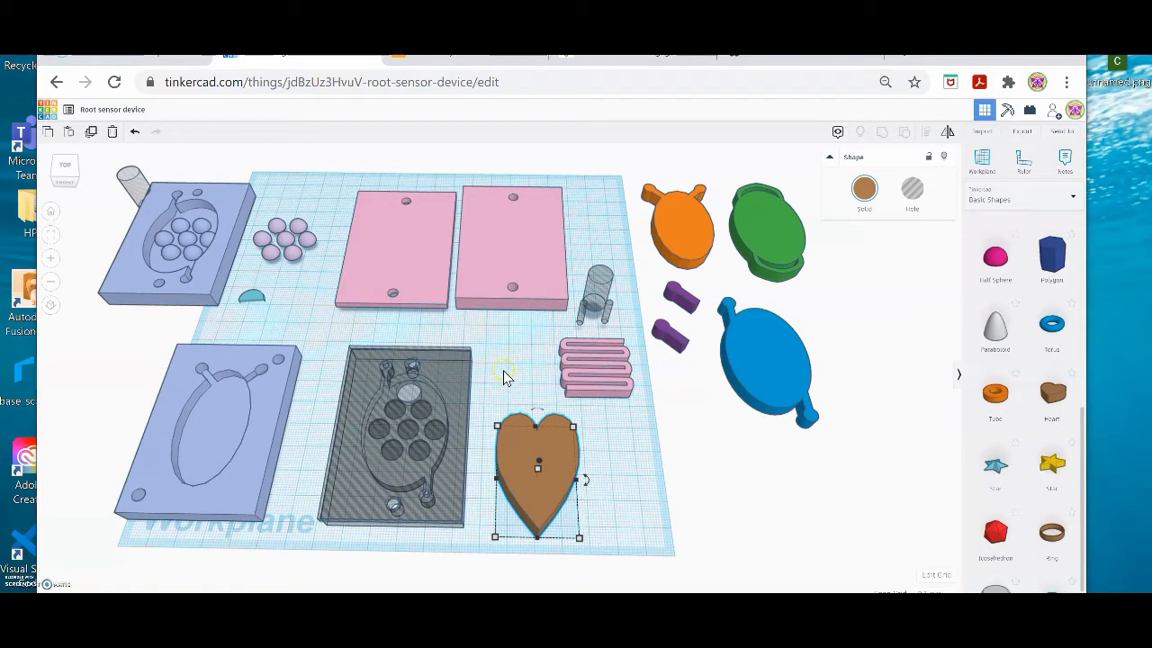
{"action": "middle_click_drag", "start_coordinate": [531, 373], "coordinate": [711, 368]}
{"action": "right_click_drag", "start_coordinate": [621, 365], "coordinate": [475, 315]}
{"action": "right_click_drag", "start_coordinate": [403, 346], "coordinate": [614, 438]}
Place the heart on the thicker pink plate between its two holes and lower it about 1.2 mm.
{"action": "left_click", "coordinate": [640, 494]}
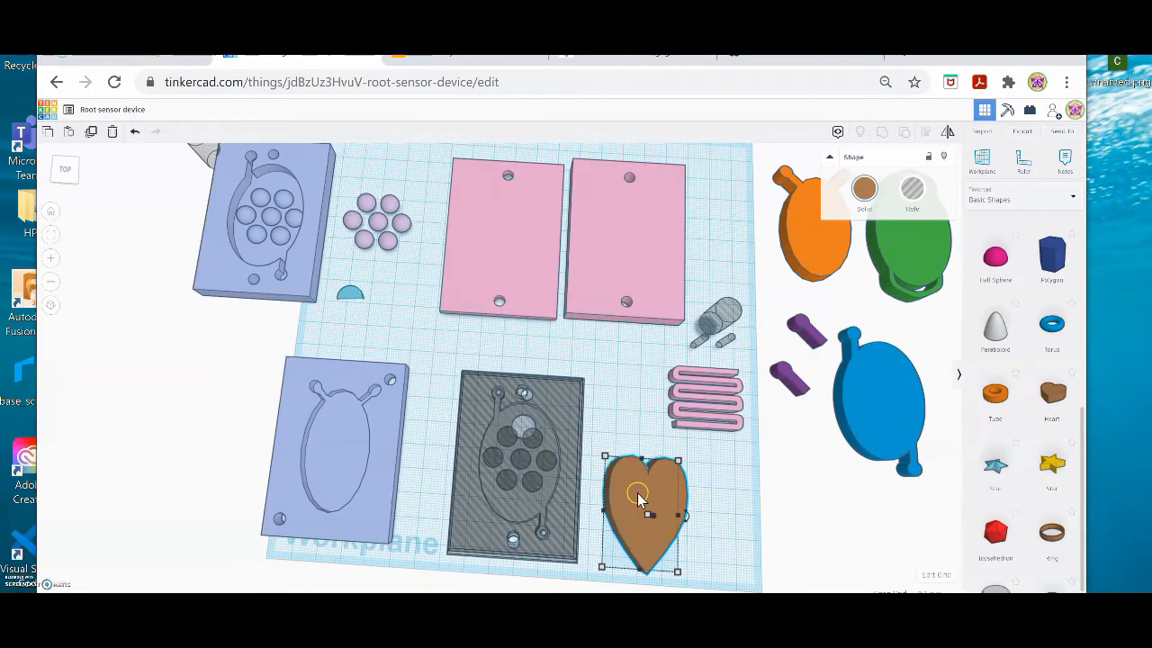
{"action": "left_click_drag", "start_coordinate": [637, 500], "coordinate": [621, 222]}
{"action": "right_click_drag", "start_coordinate": [629, 379], "coordinate": [627, 256]}
{"action": "left_click", "coordinate": [627, 257]}
{"action": "left_click_drag", "start_coordinate": [612, 250], "coordinate": [614, 254]}
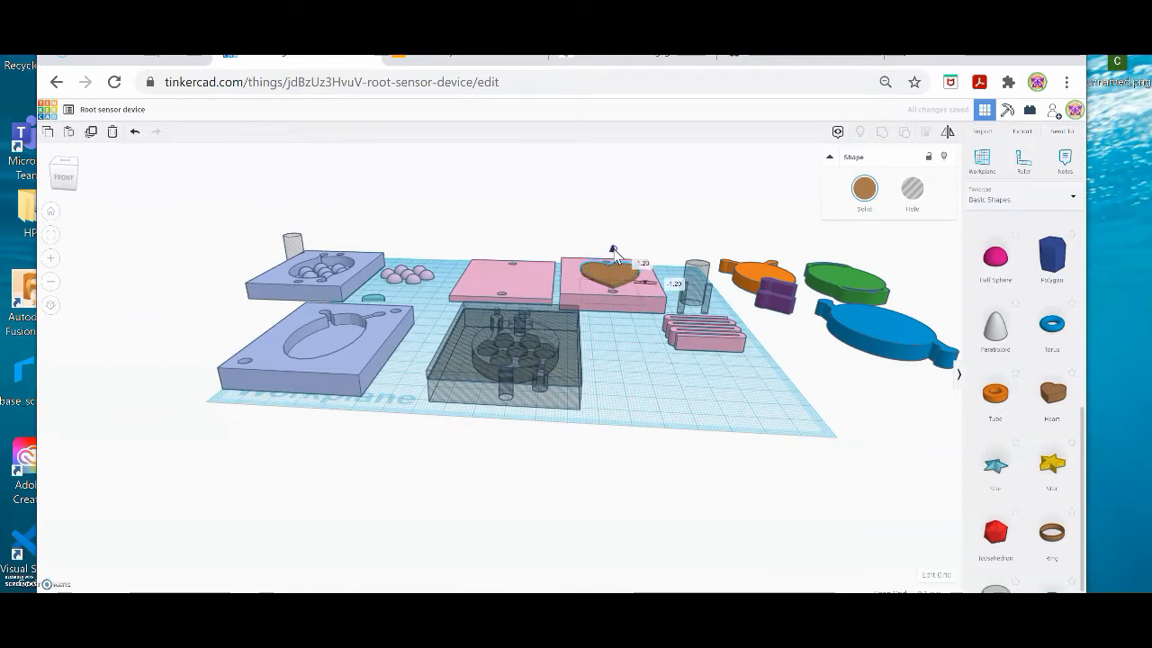
{"action": "right_click_drag", "start_coordinate": [646, 206], "coordinate": [628, 284]}
{"action": "left_click", "coordinate": [736, 180]}
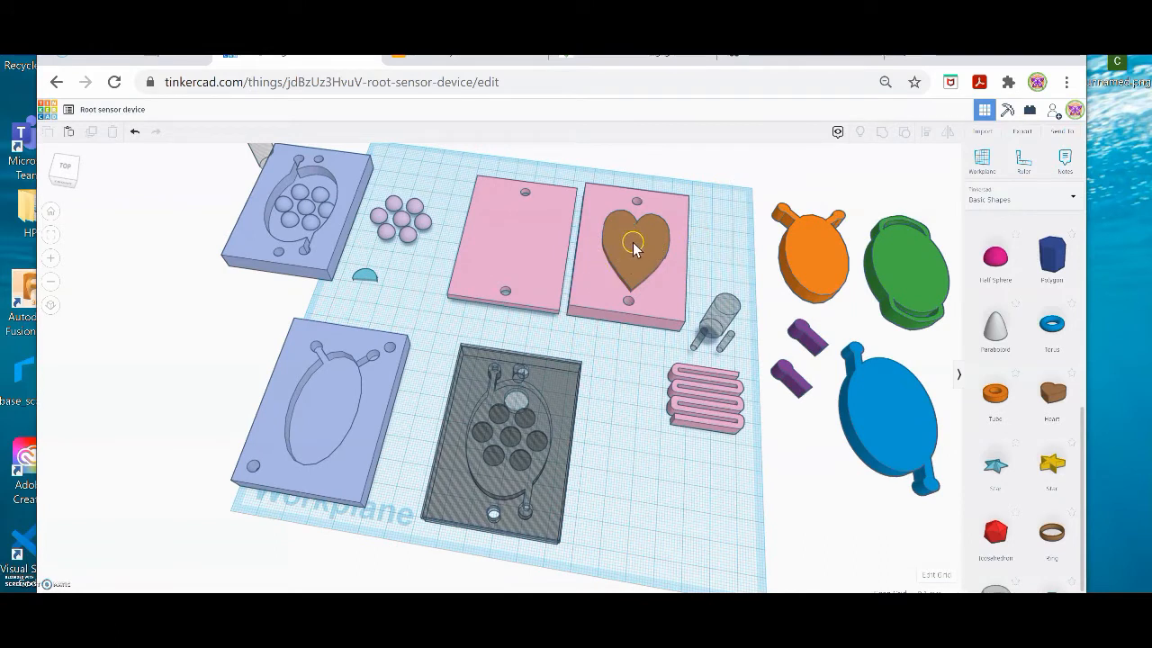
Turn the heart on the thicker pink plate into a hole and raise it slightly.
{"action": "left_click", "coordinate": [633, 245]}
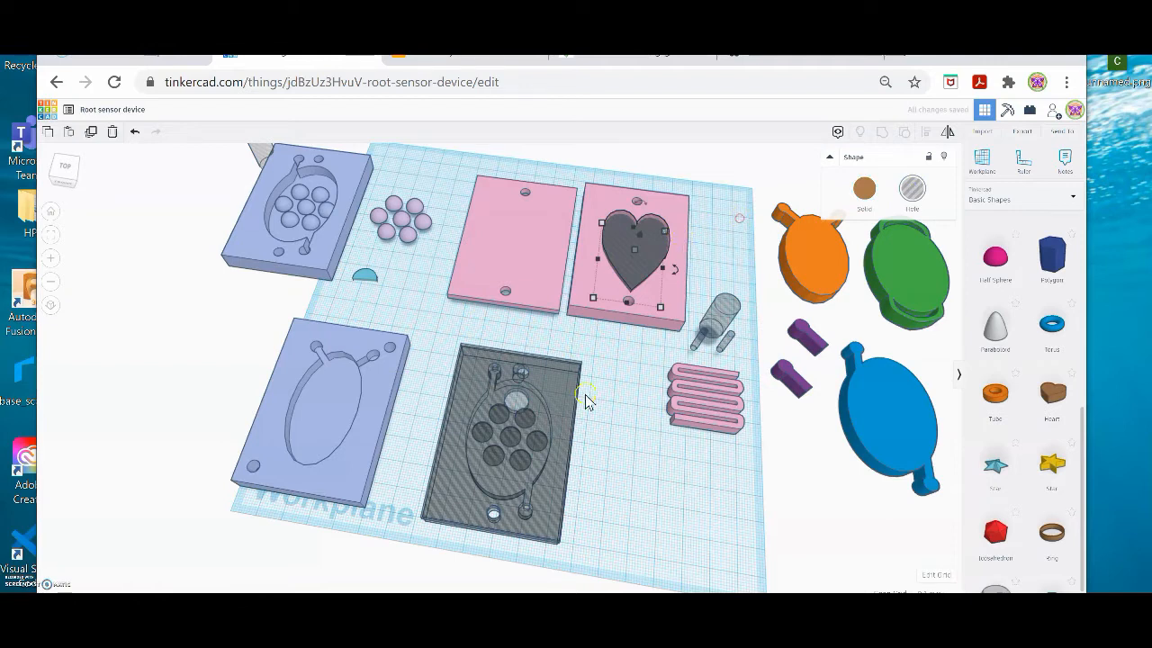
{"action": "left_click", "coordinate": [612, 168]}
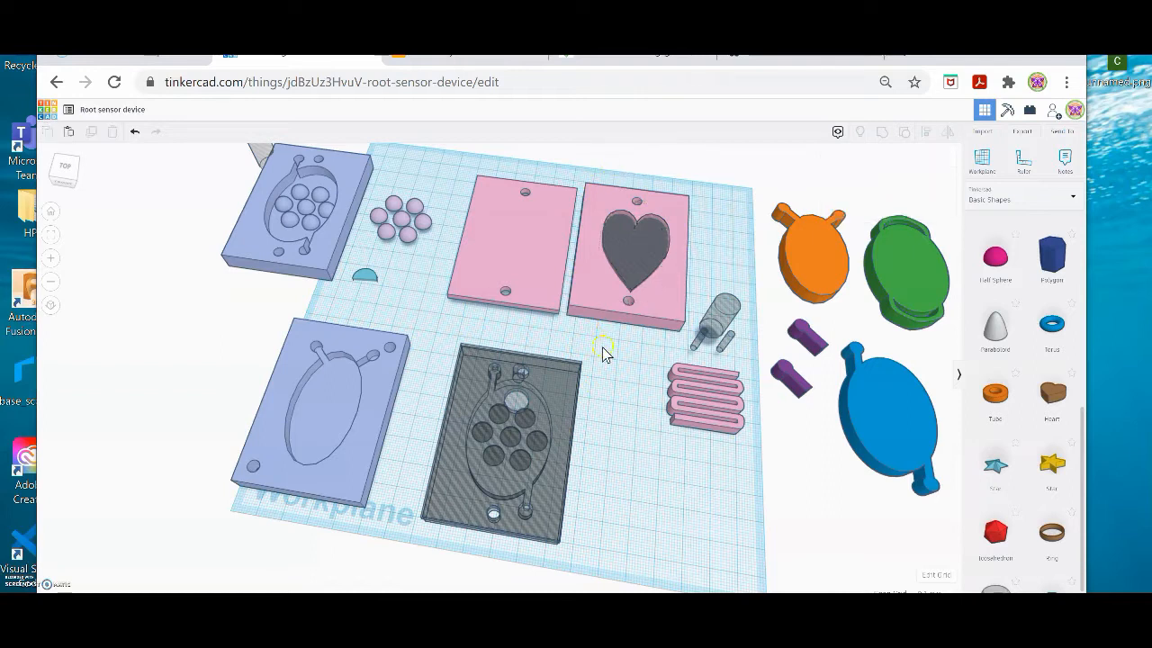
{"action": "right_click_drag", "start_coordinate": [629, 349], "coordinate": [627, 286]}
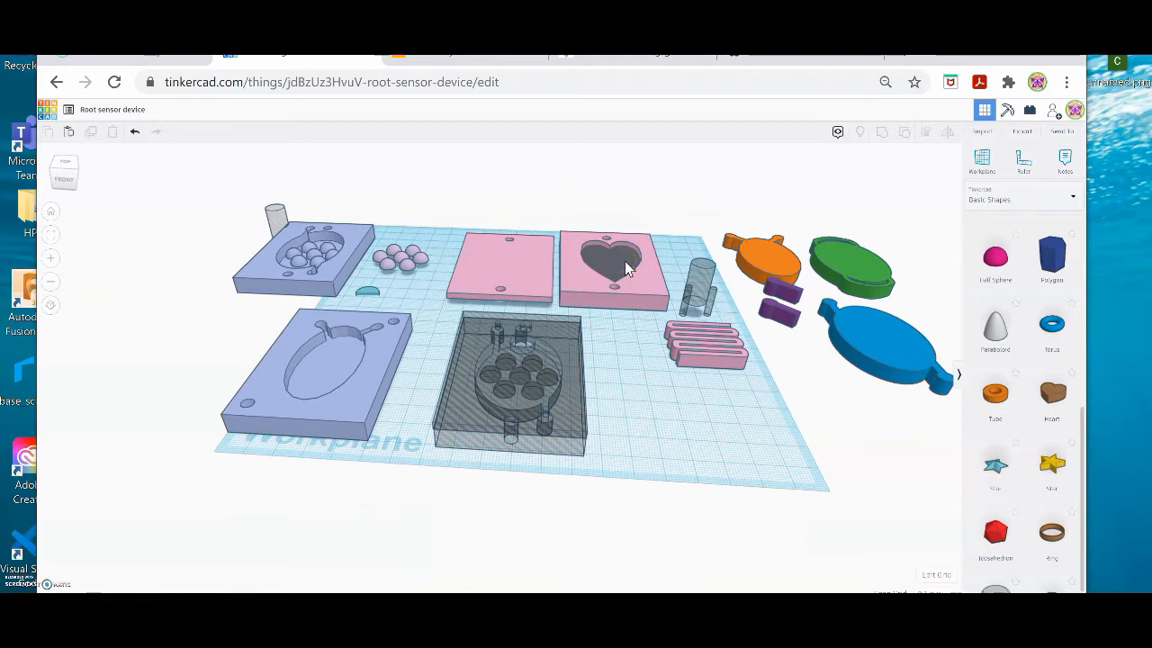
{"action": "left_click", "coordinate": [627, 268]}
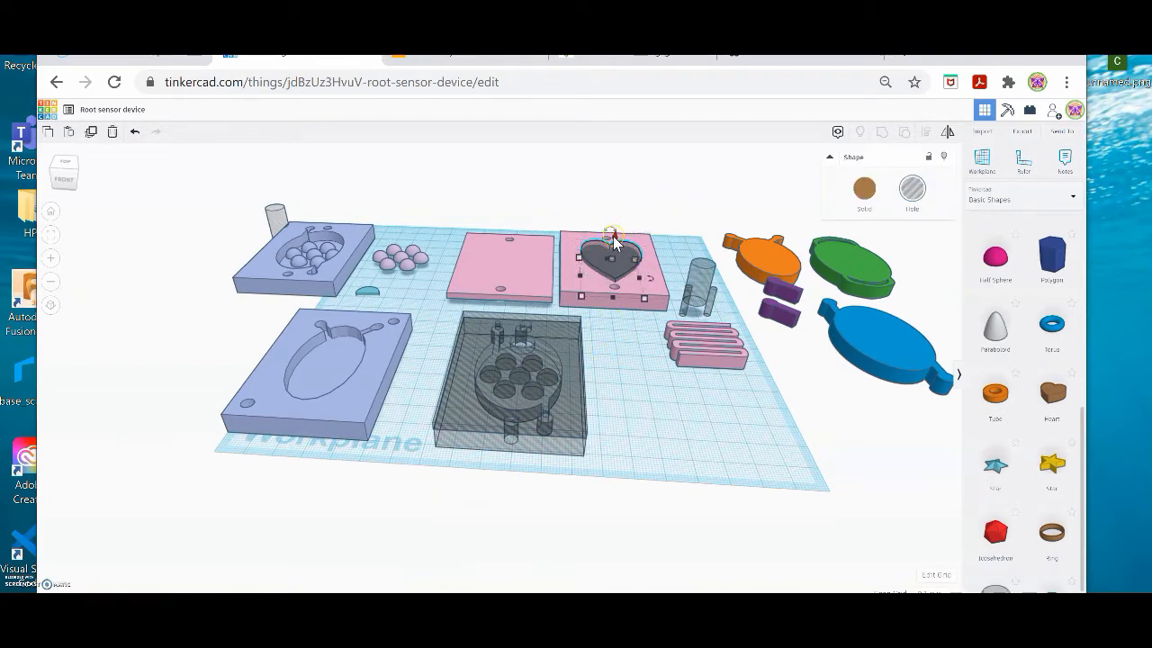
{"action": "mouse_move", "coordinate": [612, 236]}
{"action": "left_mouse_down"}
{"action": "mouse_move", "coordinate": [616, 216]}
{"action": "mouse_move", "coordinate": [613, 230]}
{"action": "left_mouse_up"}
{"action": "left_click", "coordinate": [625, 191]}
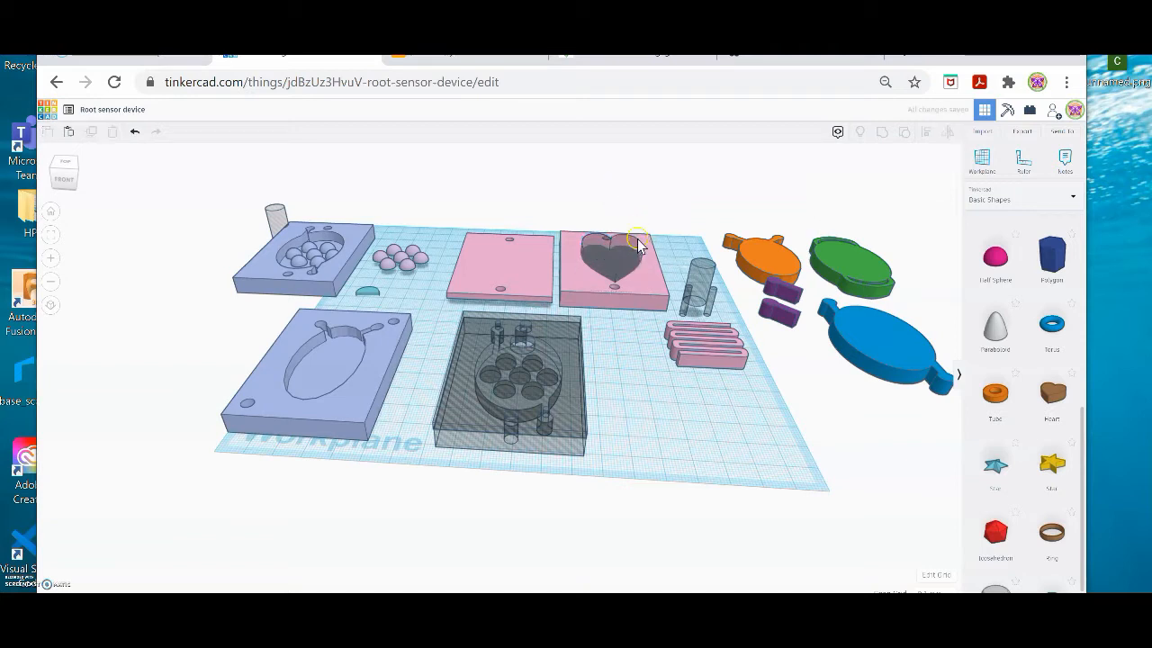
Lower the heart 1 mm with its pink plate switched to a see-through hole, and make the plate solid again.
{"action": "left_click", "coordinate": [583, 290]}
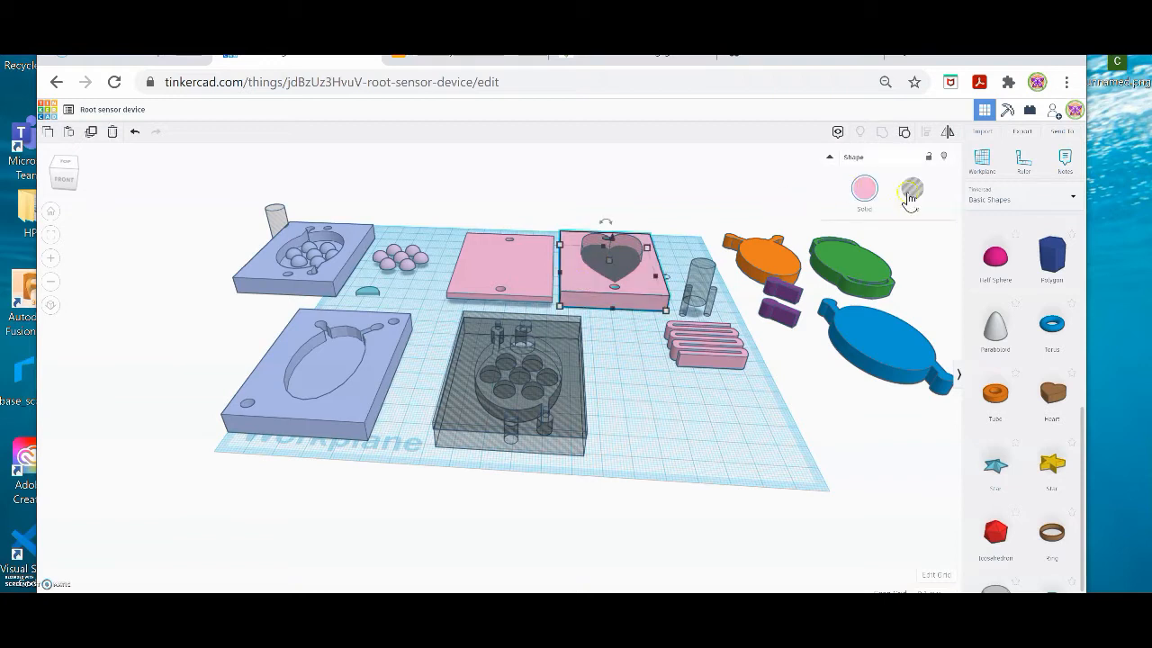
{"action": "right_click_drag", "start_coordinate": [686, 198], "coordinate": [668, 162]}
{"action": "left_click", "coordinate": [627, 291]}
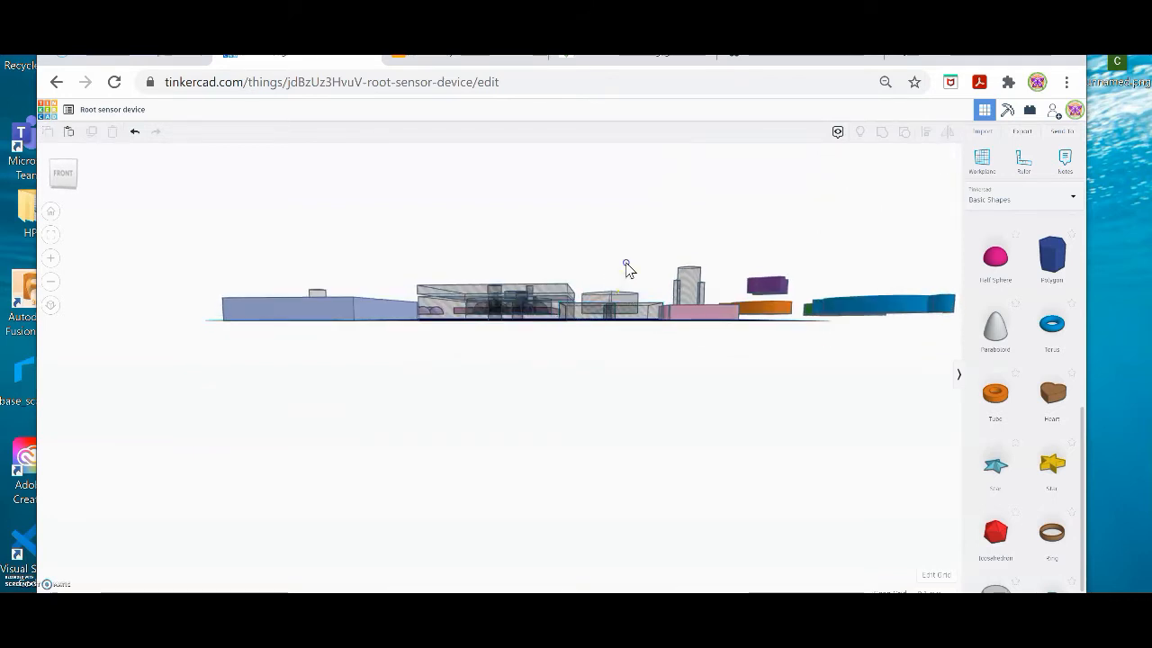
{"action": "left_click", "coordinate": [612, 266]}
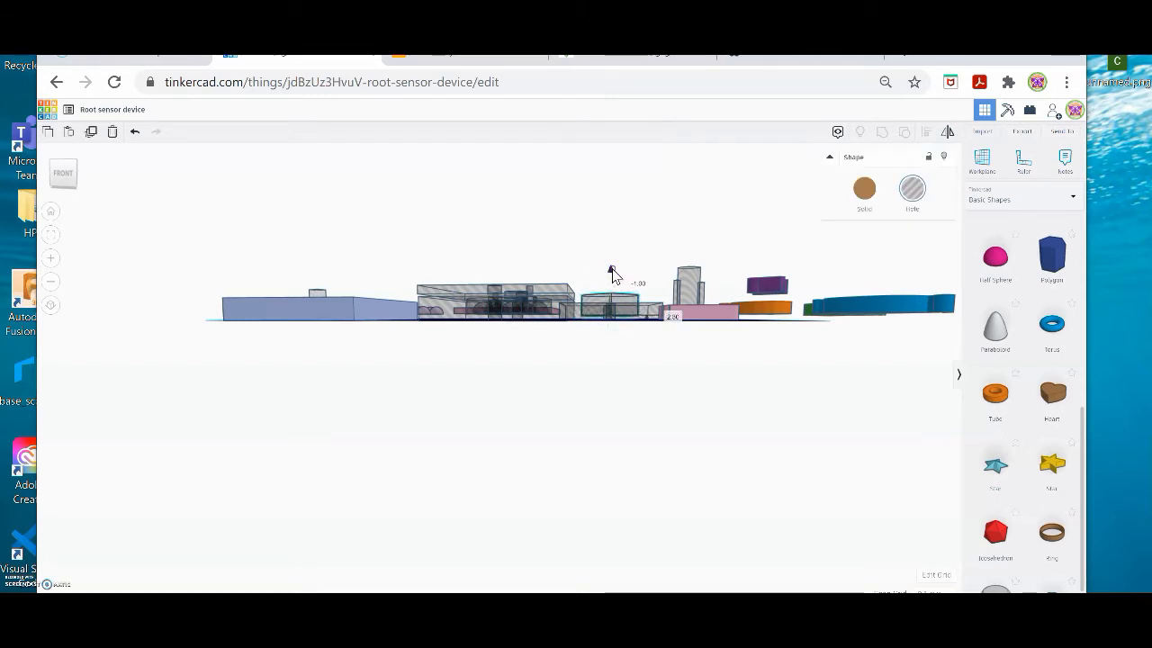
{"action": "right_click_drag", "start_coordinate": [622, 235], "coordinate": [583, 294]}
{"action": "left_click", "coordinate": [581, 293]}
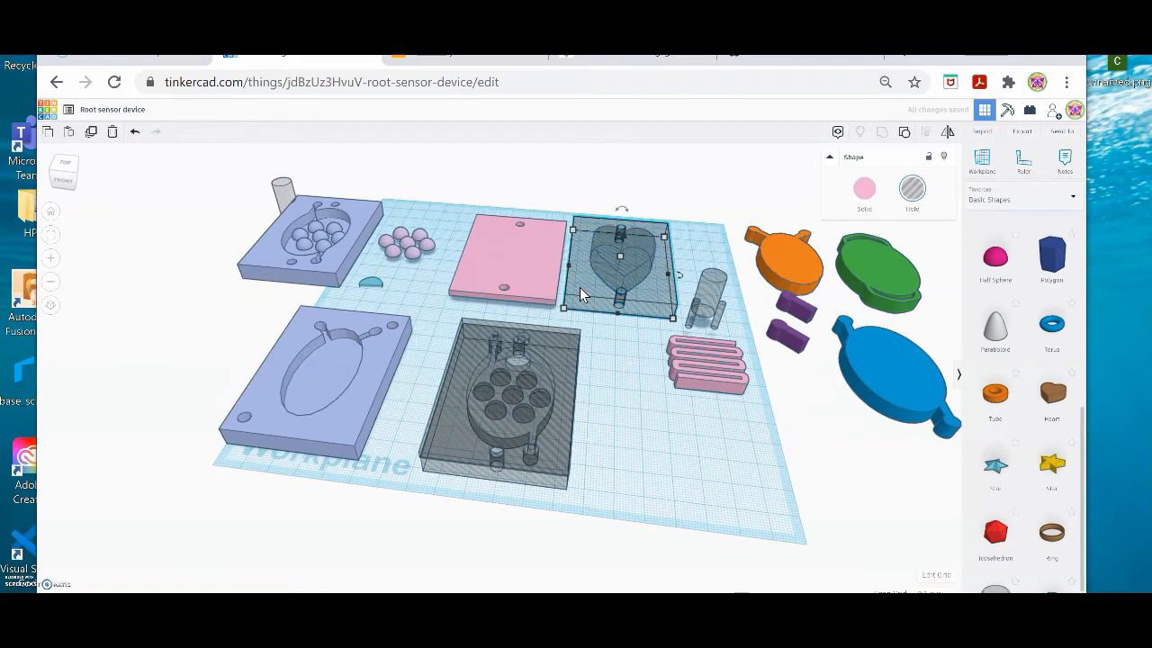
{"action": "left_click", "coordinate": [864, 188]}
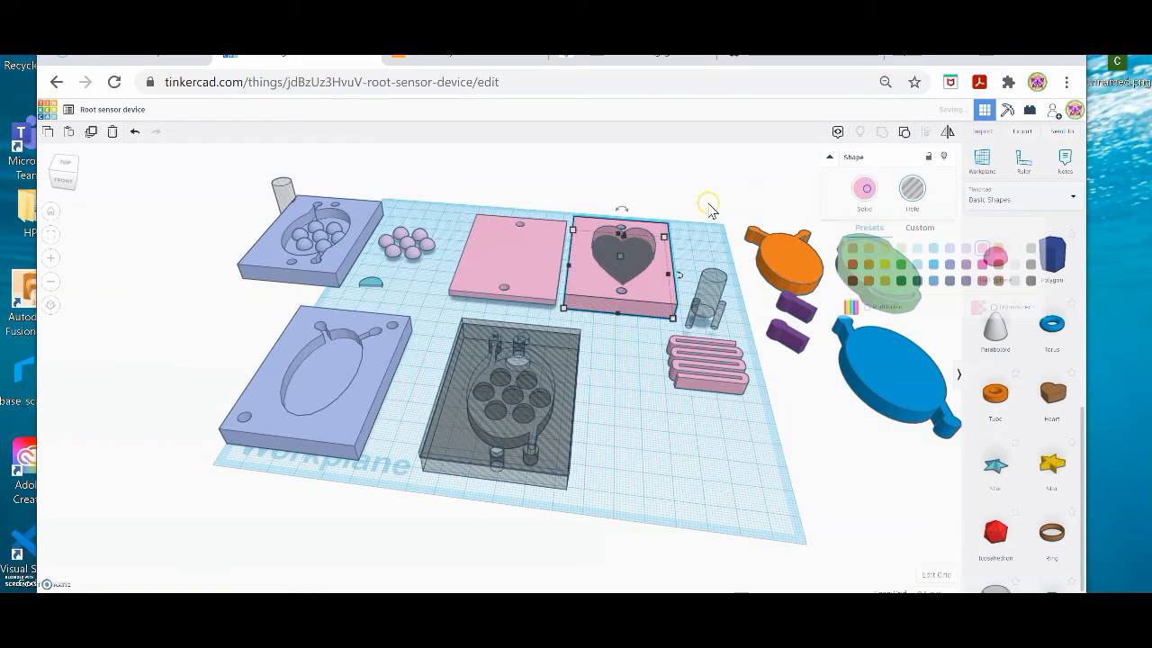
{"action": "left_click", "coordinate": [627, 190]}
Widen the heart-shaped hole to about 37.7 mm across the pink plate.
{"action": "right_click_drag", "start_coordinate": [621, 357], "coordinate": [635, 406]}
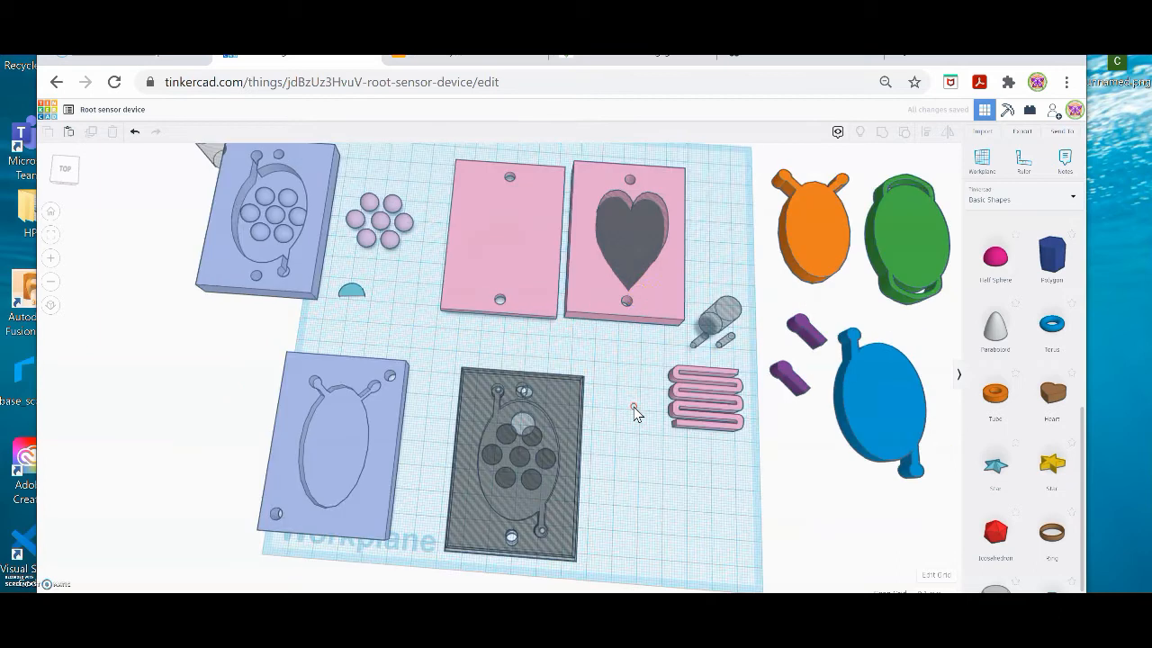
{"action": "left_click", "coordinate": [604, 236]}
{"action": "left_click", "coordinate": [653, 250]}
{"action": "left_click_drag", "start_coordinate": [654, 254], "coordinate": [666, 251]}
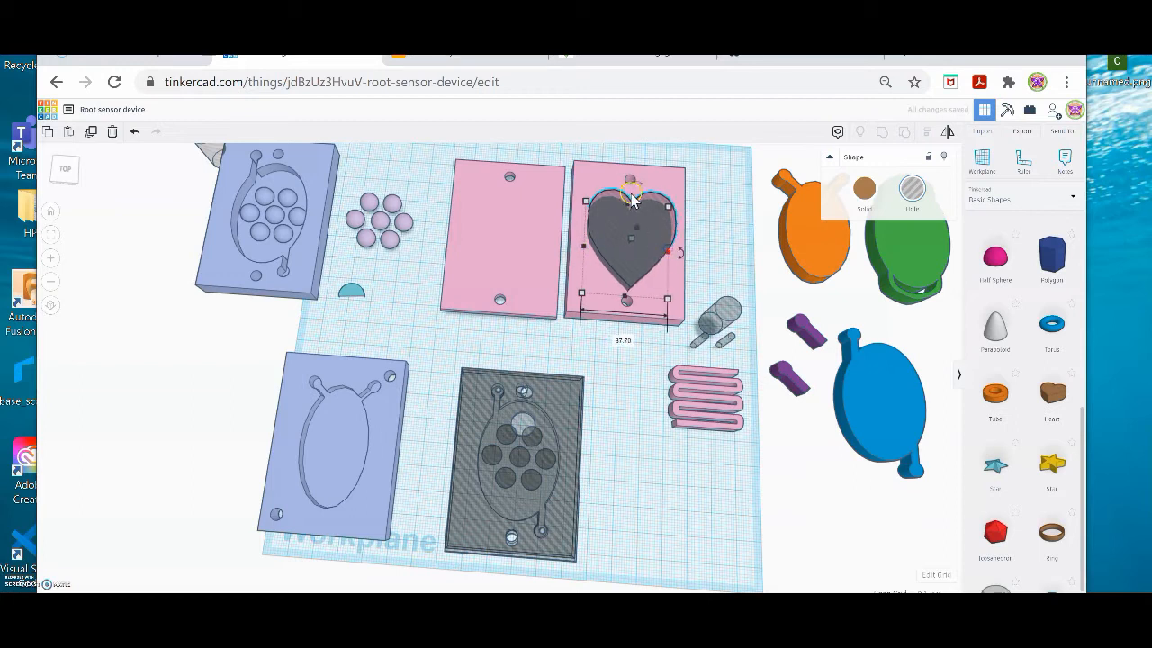
Group the heart hole with the thicker pink plate to cut a heart-shaped chamber into it.
{"action": "right_click_drag", "start_coordinate": [725, 185], "coordinate": [689, 236]}
{"action": "middle_click_drag", "start_coordinate": [601, 225], "coordinate": [373, 261]}
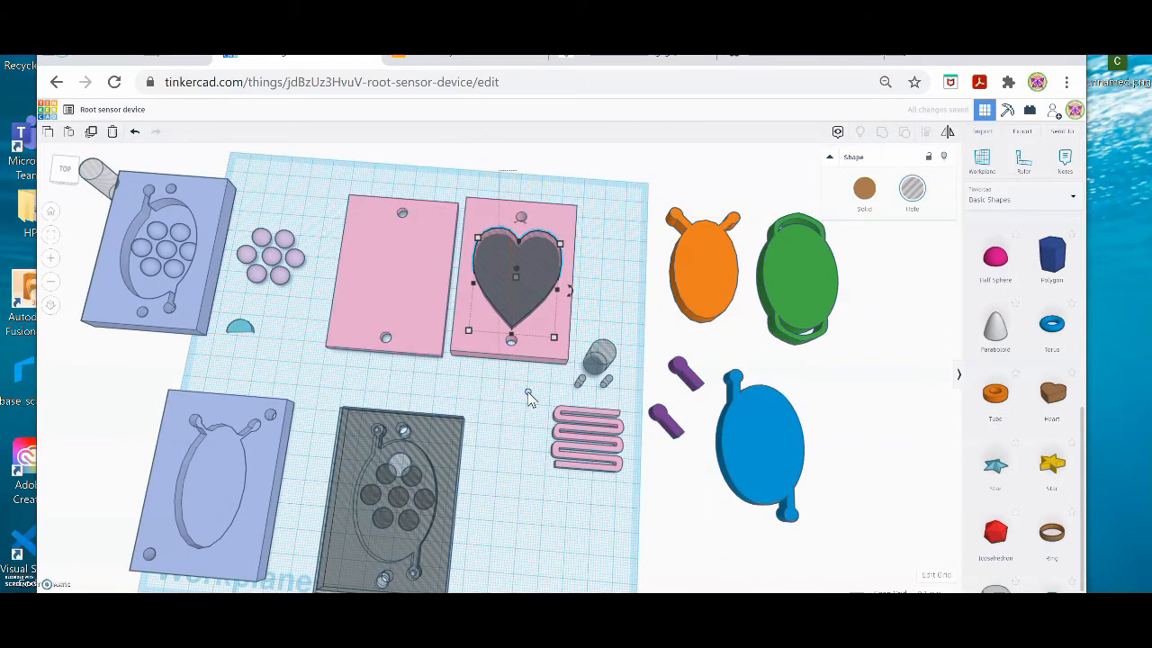
{"action": "left_click_drag", "start_coordinate": [500, 170], "coordinate": [523, 377]}
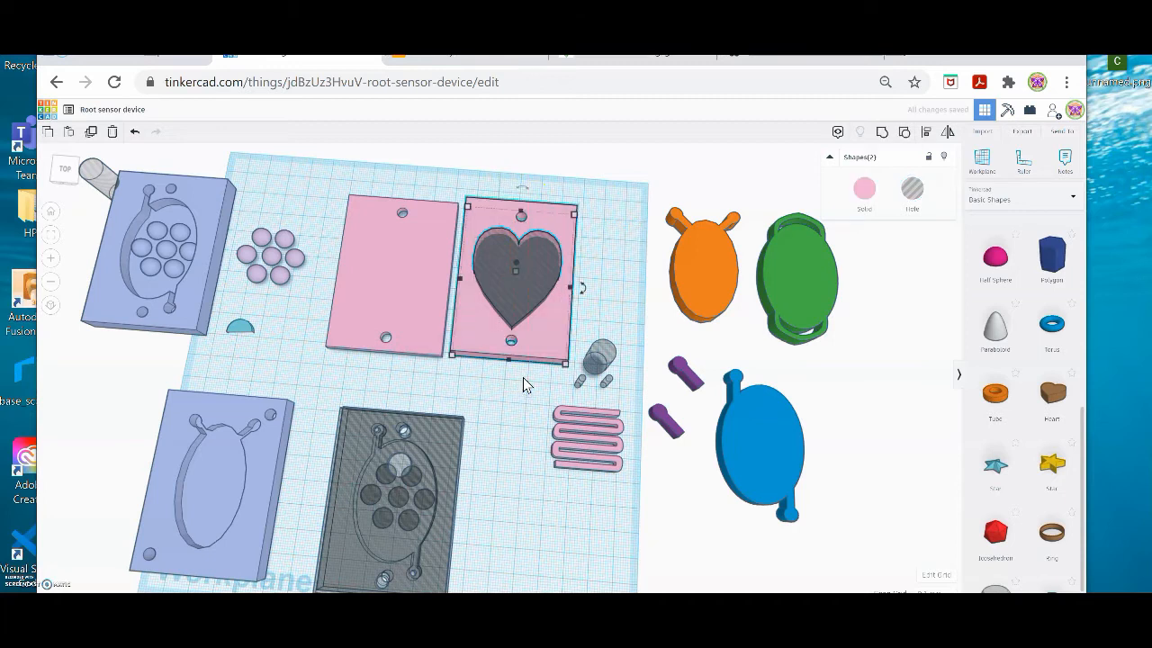
{"action": "left_click", "coordinate": [882, 133]}
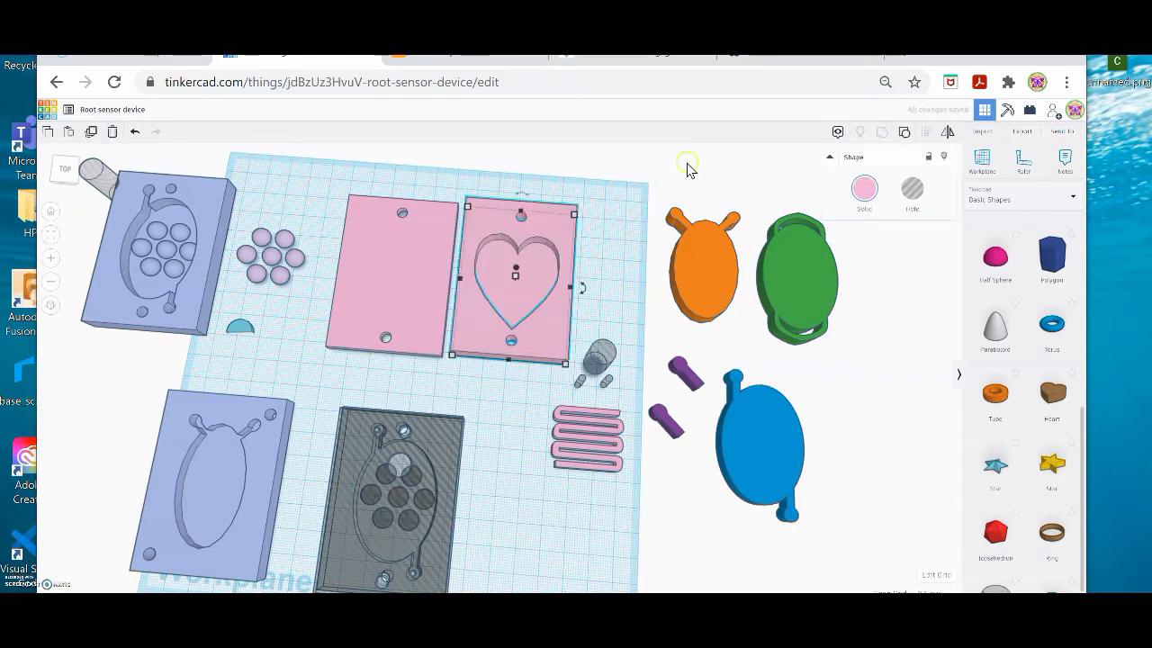
{"action": "mouse_move", "coordinate": [496, 386]}
{"action": "right_mouse_down"}
{"action": "mouse_move", "coordinate": [509, 334]}
{"action": "mouse_move", "coordinate": [514, 388]}
{"action": "right_mouse_up"}
{"action": "left_click", "coordinate": [537, 411]}
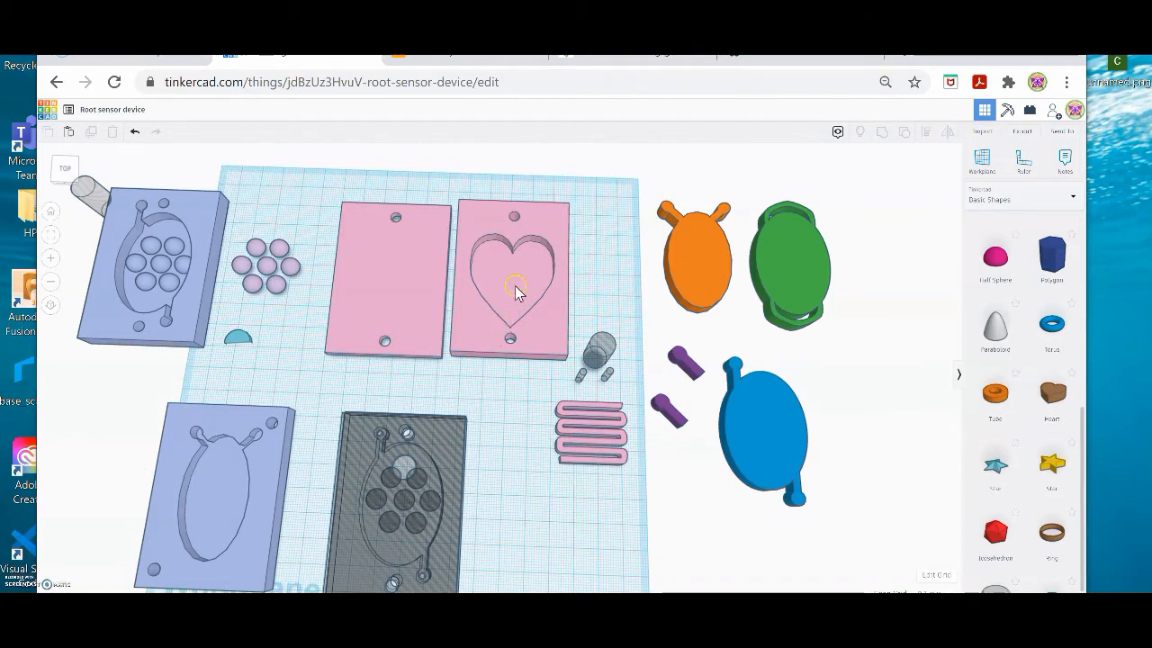
Duplicate the purple connector nearest the serpentine piece, keep the copy next to it, and undo the copy's enlargement.
{"action": "left_click", "coordinate": [671, 407]}
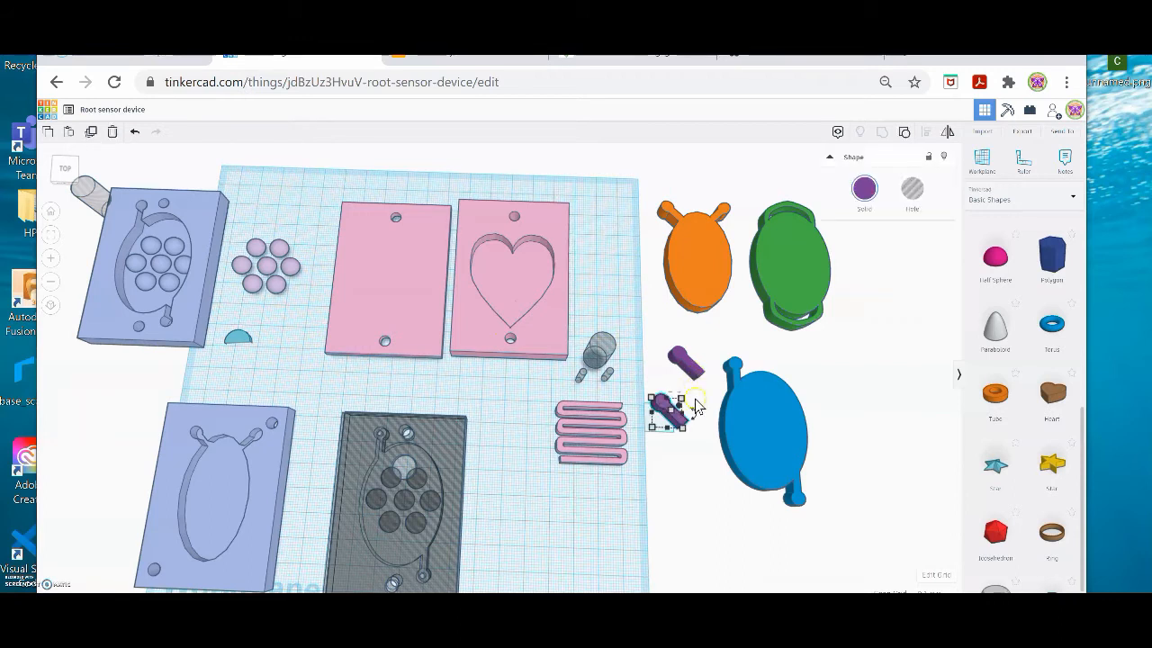
{"action": "left_click_drag", "start_coordinate": [680, 410], "coordinate": [693, 411]}
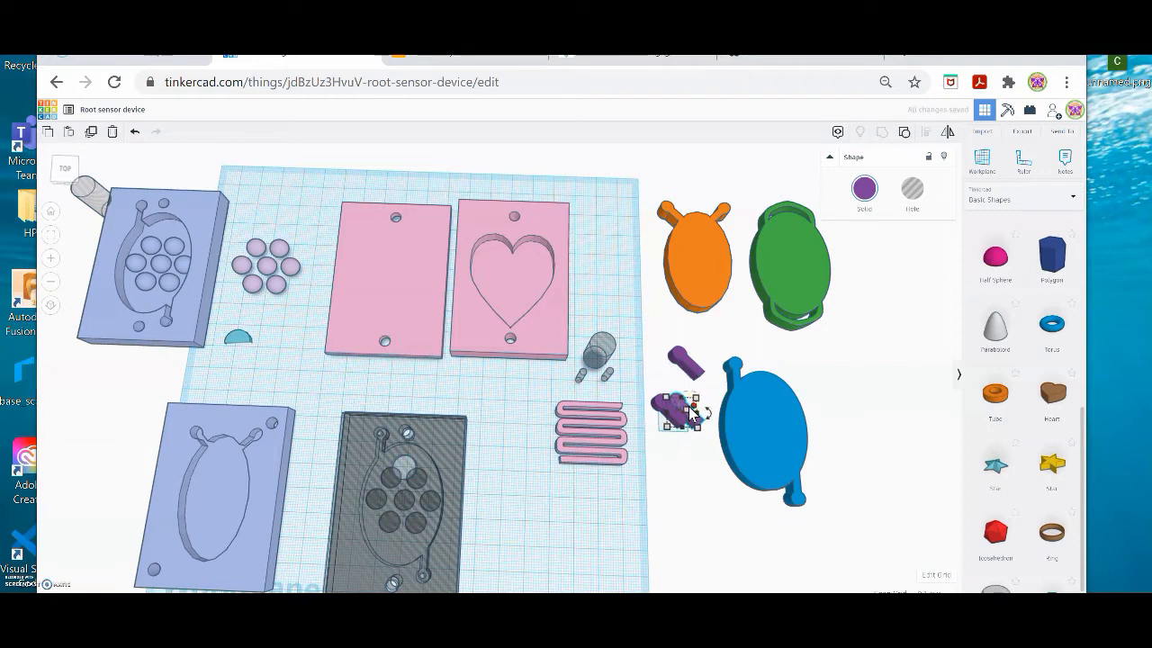
{"action": "left_click_drag", "start_coordinate": [666, 414], "coordinate": [517, 293]}
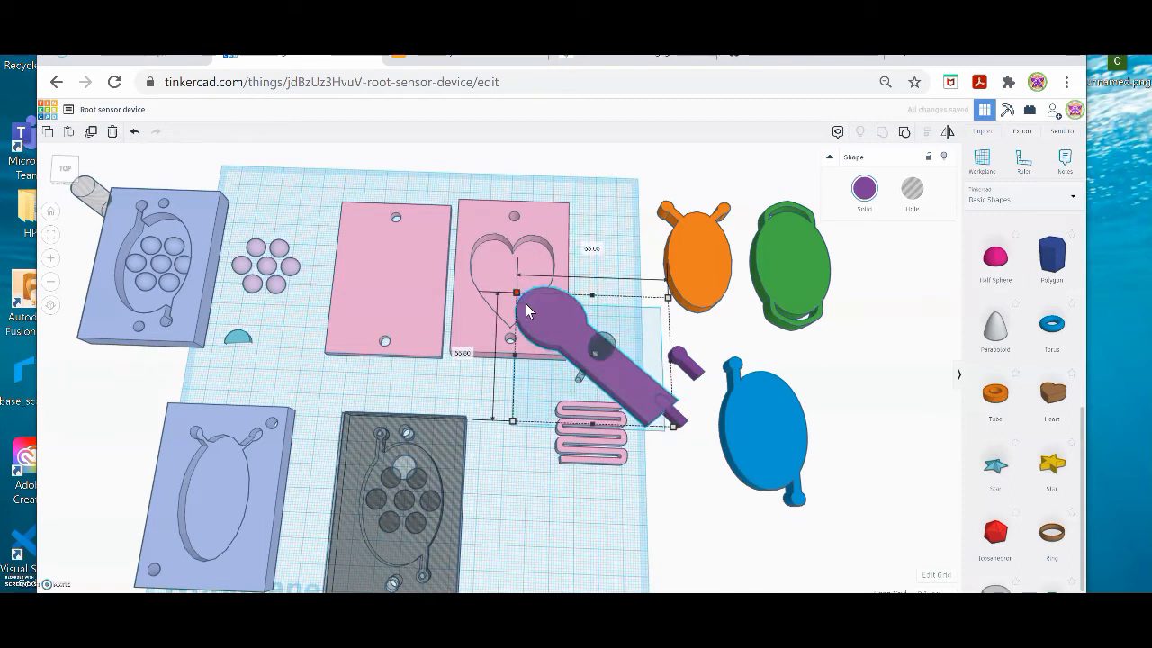
{"action": "key", "text": "ctrl+z"}
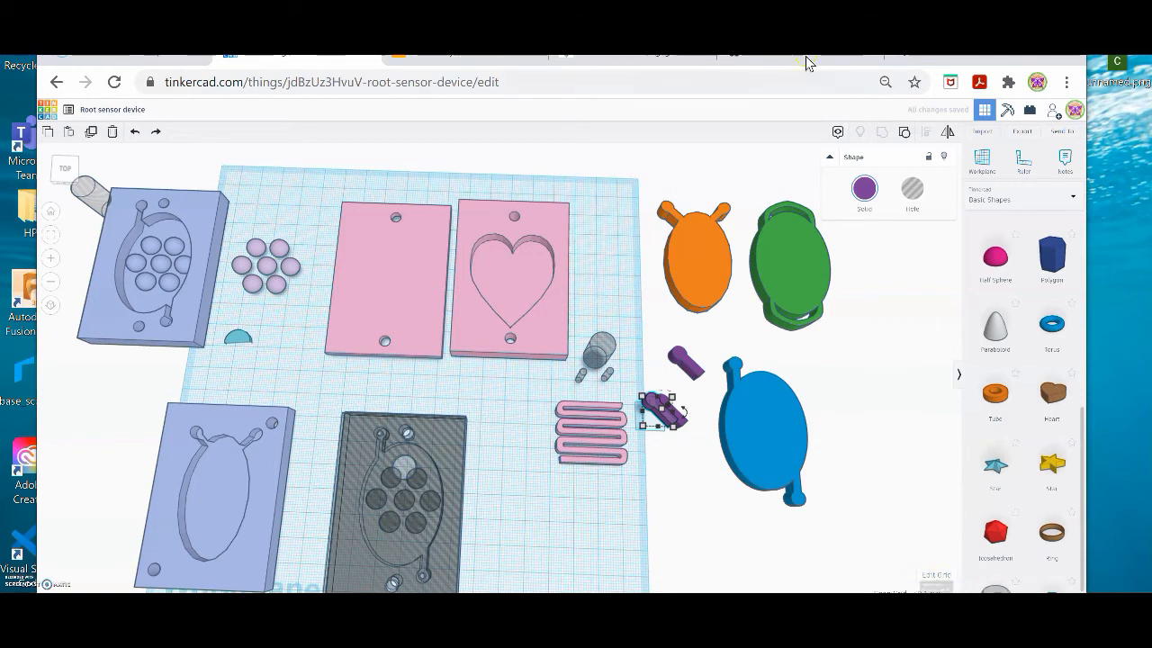
Set the snap grid to 1.0 mm and nudge the purple connector copy toward the pink serpentine piece.
{"action": "left_click_drag", "start_coordinate": [940, 45], "coordinate": [941, 33]}
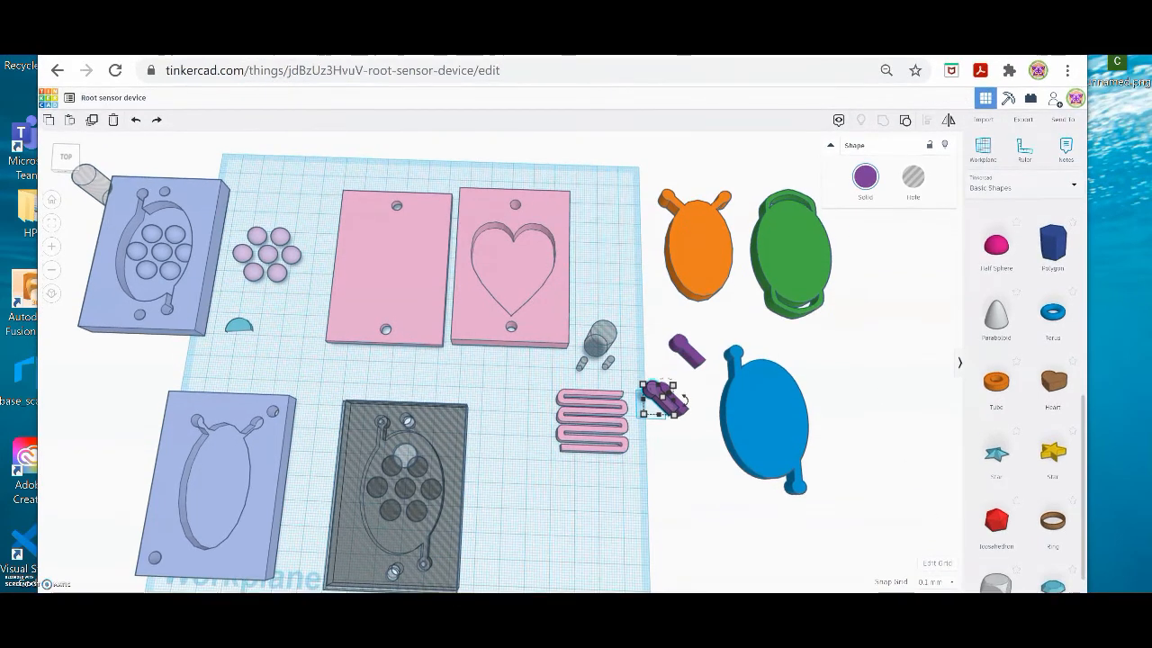
{"action": "left_click", "coordinate": [933, 583]}
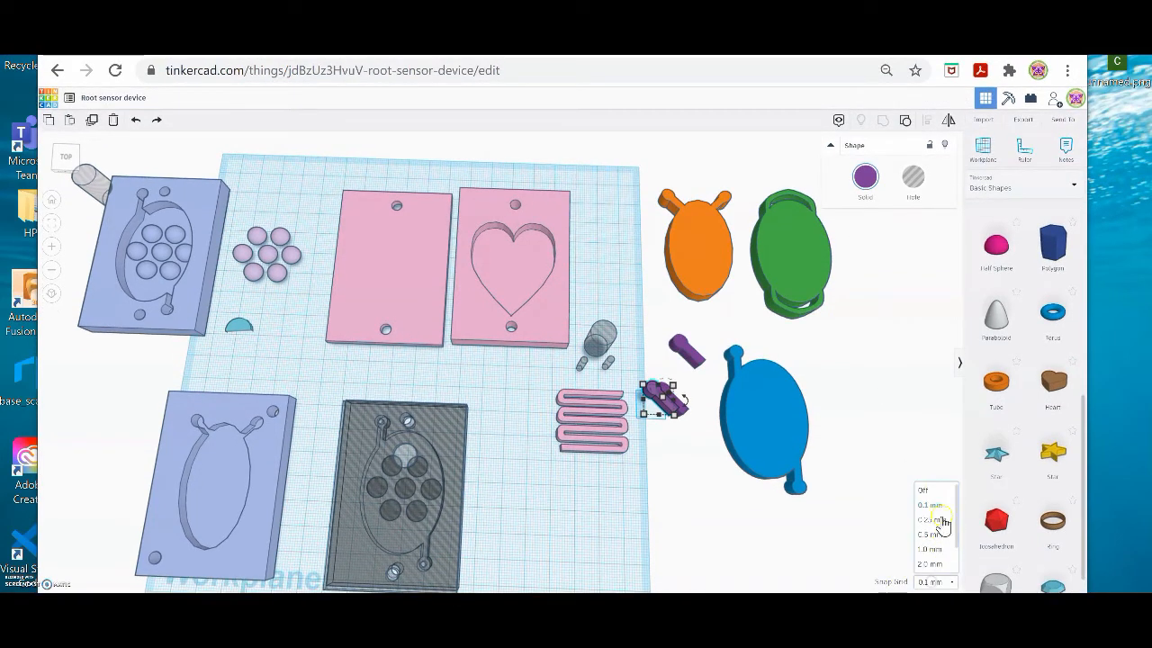
{"action": "left_click", "coordinate": [939, 551]}
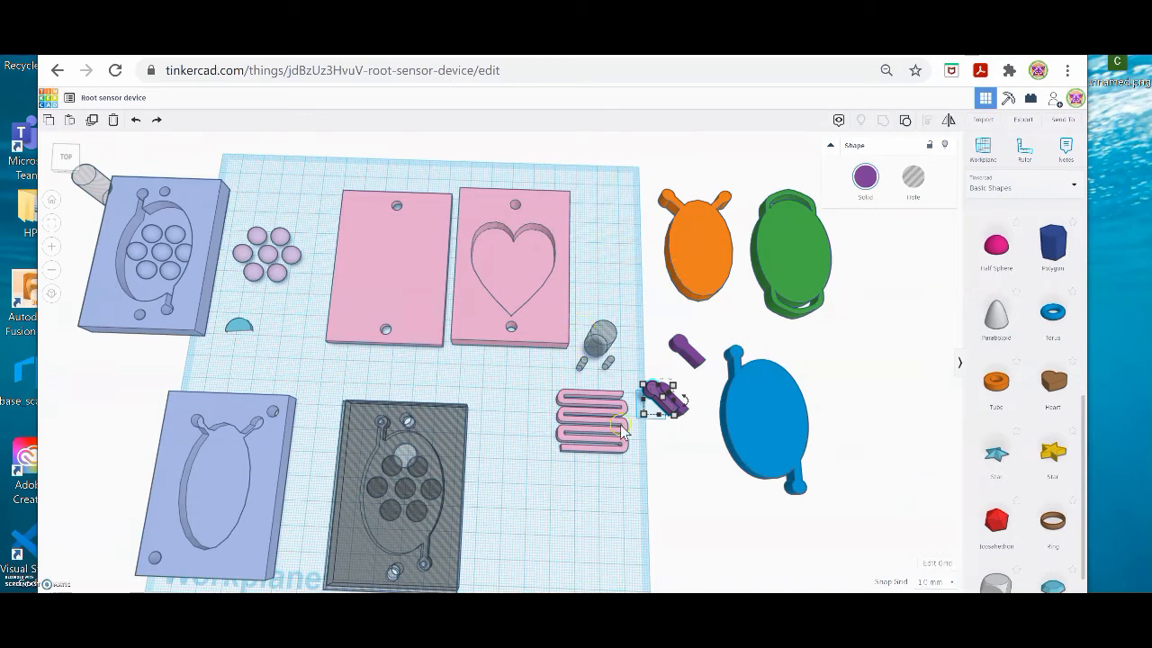
{"action": "key", "text": "Left"}
{"action": "key", "text": "Left"}
{"action": "key", "text": "Left"}
{"action": "key", "text": "Left"}
{"action": "key", "text": "Left"}
{"action": "key", "text": "Left"}
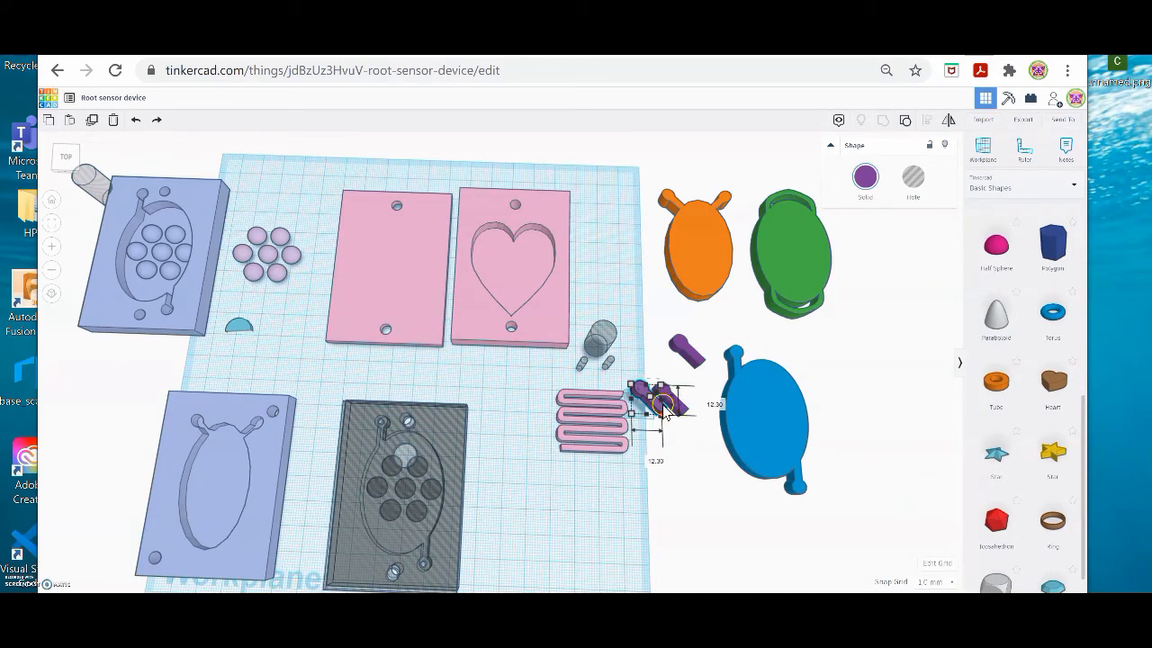
{"action": "left_click_drag", "start_coordinate": [643, 386], "coordinate": [574, 238]}
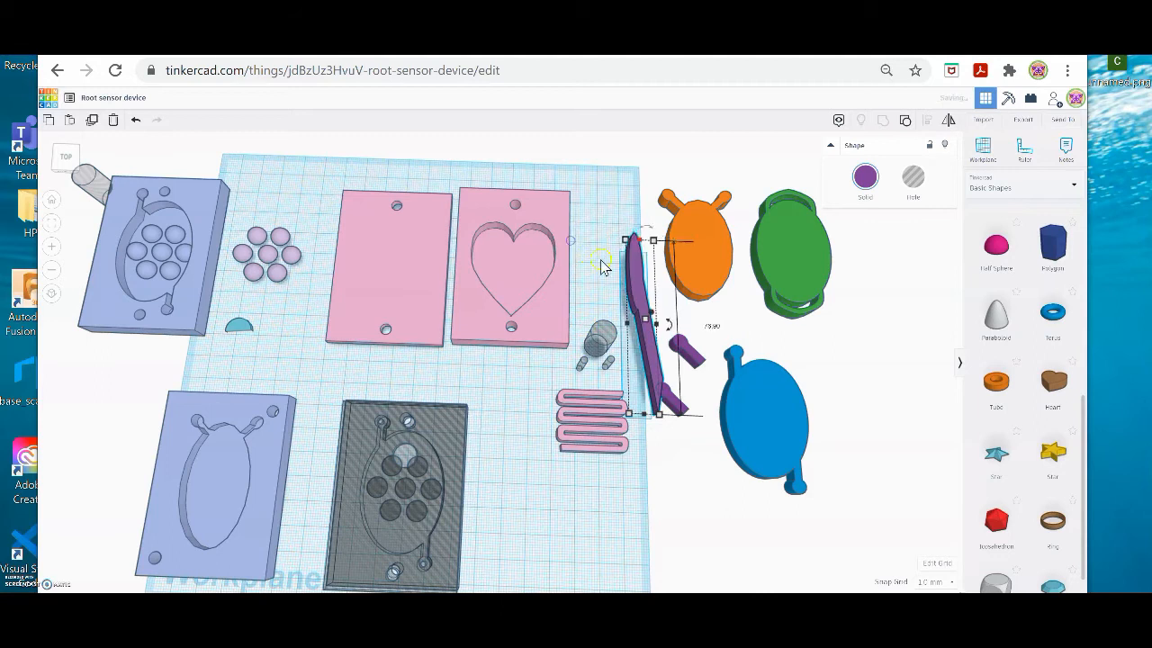
{"action": "key", "text": "ctrl+z"}
{"action": "left_click_drag", "start_coordinate": [642, 386], "coordinate": [506, 276]}
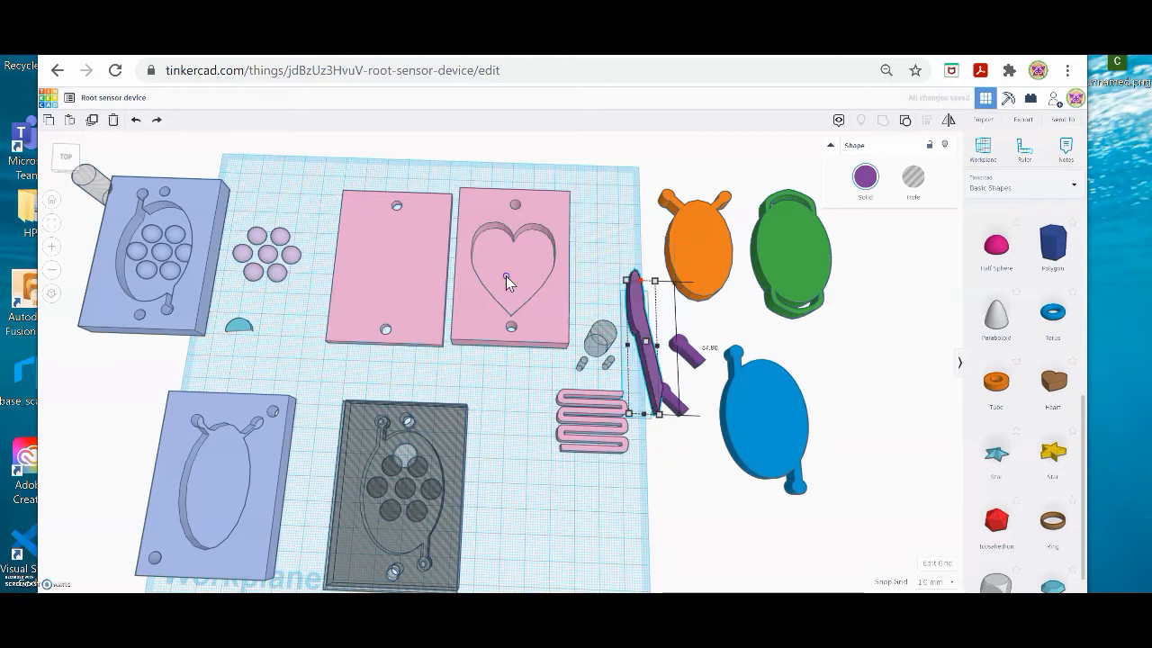
{"action": "key", "text": "ctrl+z"}
Move the purple connector copy onto the pink plate with the heart-shaped chamber.
{"action": "right_click_drag", "start_coordinate": [683, 405], "coordinate": [682, 427]}
{"action": "left_click_drag", "start_coordinate": [494, 290], "coordinate": [595, 261]}
{"action": "right_click_drag", "start_coordinate": [591, 216], "coordinate": [591, 335]}
Set the snap grid to 0.25 mm and nudge the purple connector to the outer edge of the heart's upper-left lobe.
{"action": "left_click", "coordinate": [926, 582]}
{"action": "left_click", "coordinate": [935, 520]}
{"action": "key", "text": "Up"}
{"action": "key", "text": "Up"}
{"action": "key", "text": "Up"}
{"action": "key", "text": "Up"}
{"action": "key", "text": "Up"}
{"action": "key", "text": "Up"}
{"action": "key", "text": "Up"}
{"action": "key", "text": "Up"}
{"action": "key", "text": "Up"}
{"action": "key", "text": "Up"}
{"action": "key", "text": "Up"}
{"action": "key", "text": "Left"}
{"action": "key", "text": "Left"}
{"action": "key", "text": "Left"}
{"action": "key", "text": "Left"}
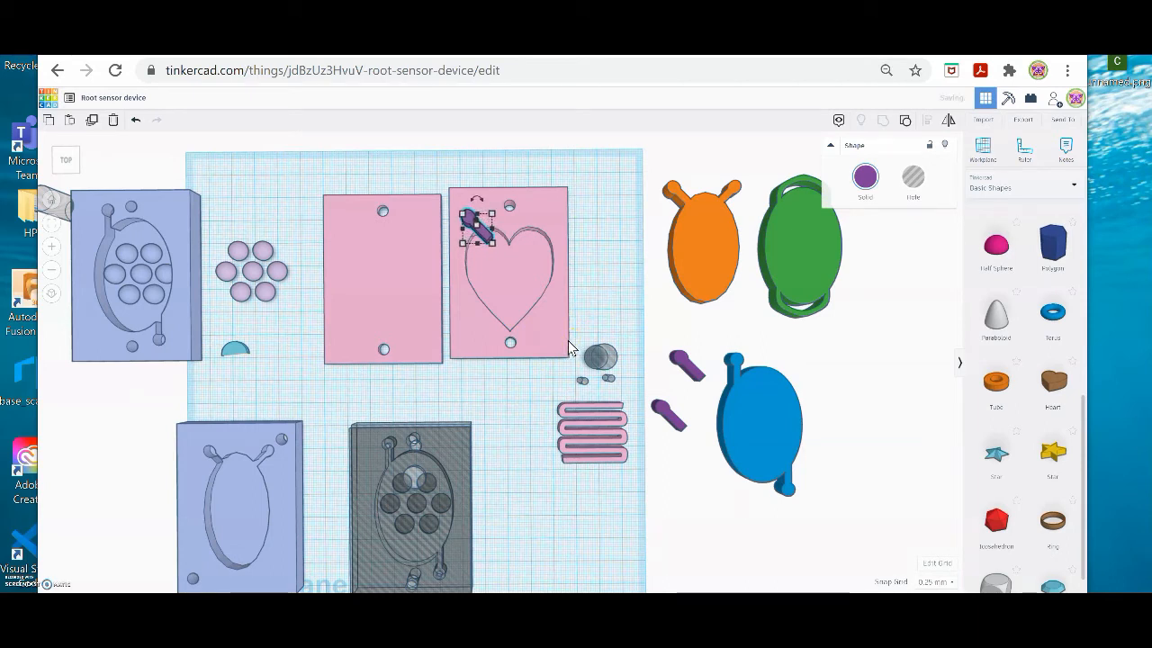
Nudge the purple connector at the heart's upper-left lobe slightly outward toward the edge of the pink plate.
{"action": "left_click", "coordinate": [466, 222]}
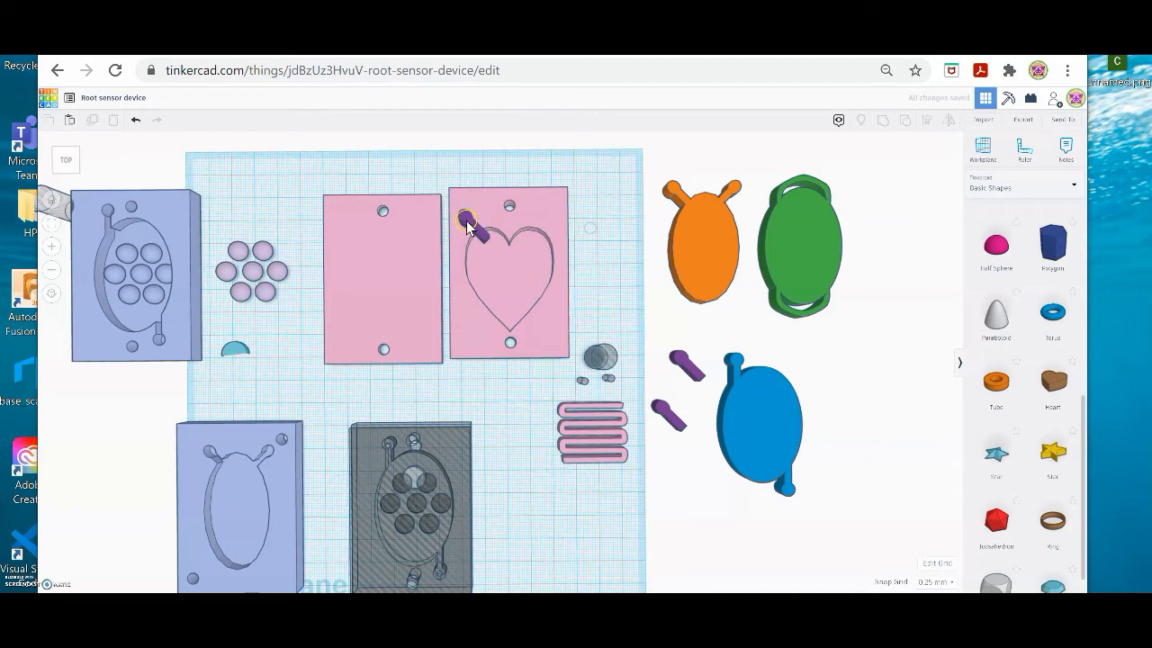
{"action": "left_click", "coordinate": [467, 226]}
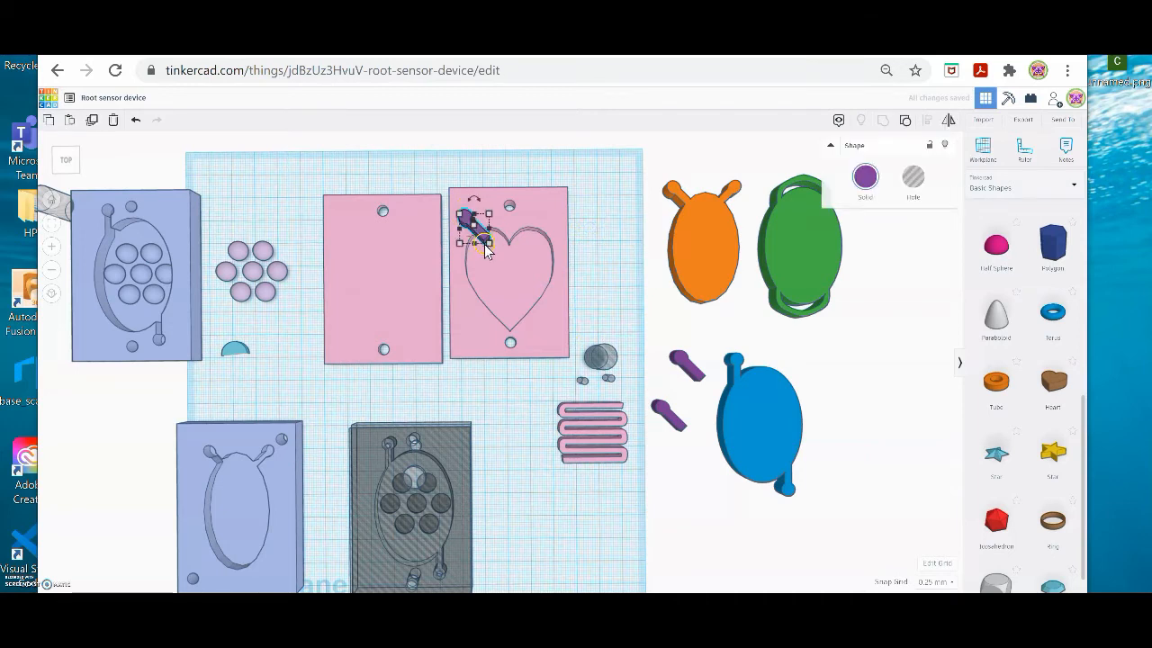
{"action": "key", "text": "ctrl+v"}
{"action": "left_click_drag", "start_coordinate": [491, 198], "coordinate": [520, 401]}
{"action": "left_click_drag", "start_coordinate": [504, 230], "coordinate": [538, 332]}
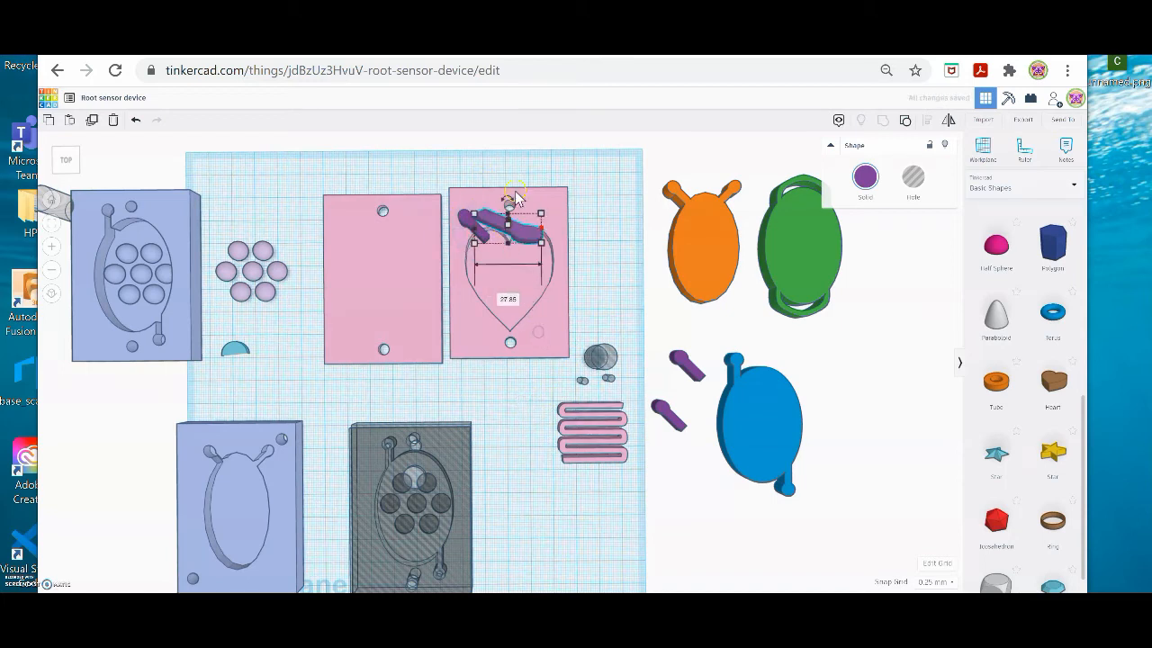
{"action": "key", "text": "ctrl+z"}
{"action": "key", "text": "ctrl+z"}
{"action": "key", "text": "ctrl+z"}
{"action": "key", "text": "ctrl+z"}
{"action": "left_click_drag", "start_coordinate": [501, 258], "coordinate": [525, 324]}
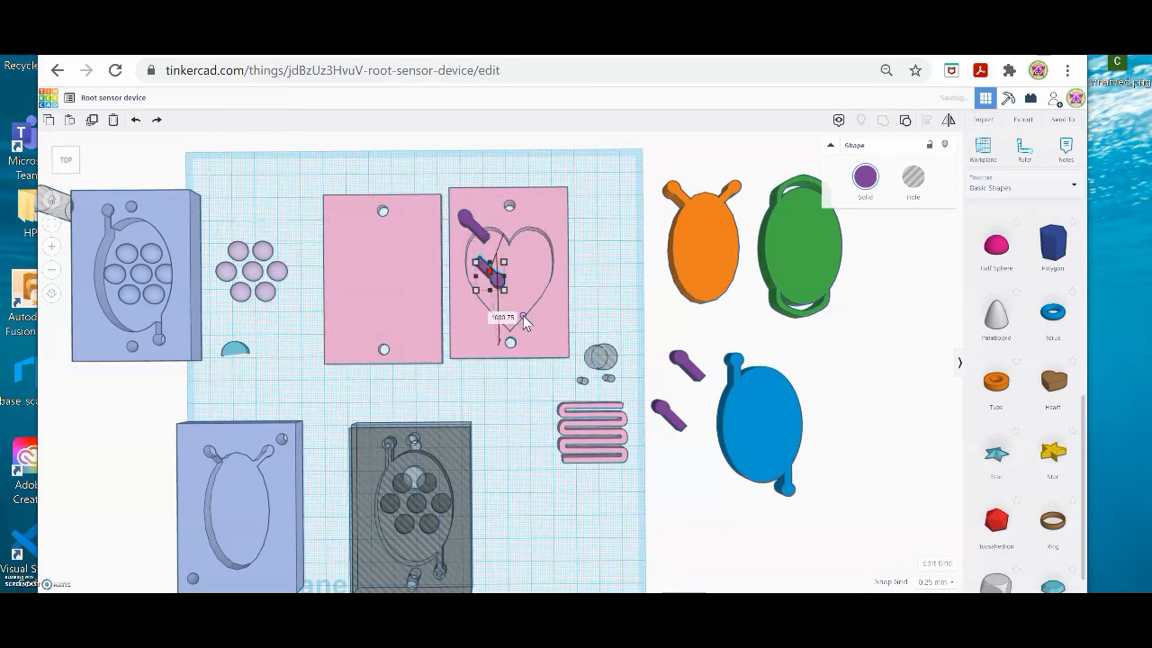
{"action": "left_click", "coordinate": [583, 286]}
{"action": "right_click_drag", "start_coordinate": [583, 285], "coordinate": [567, 221]}
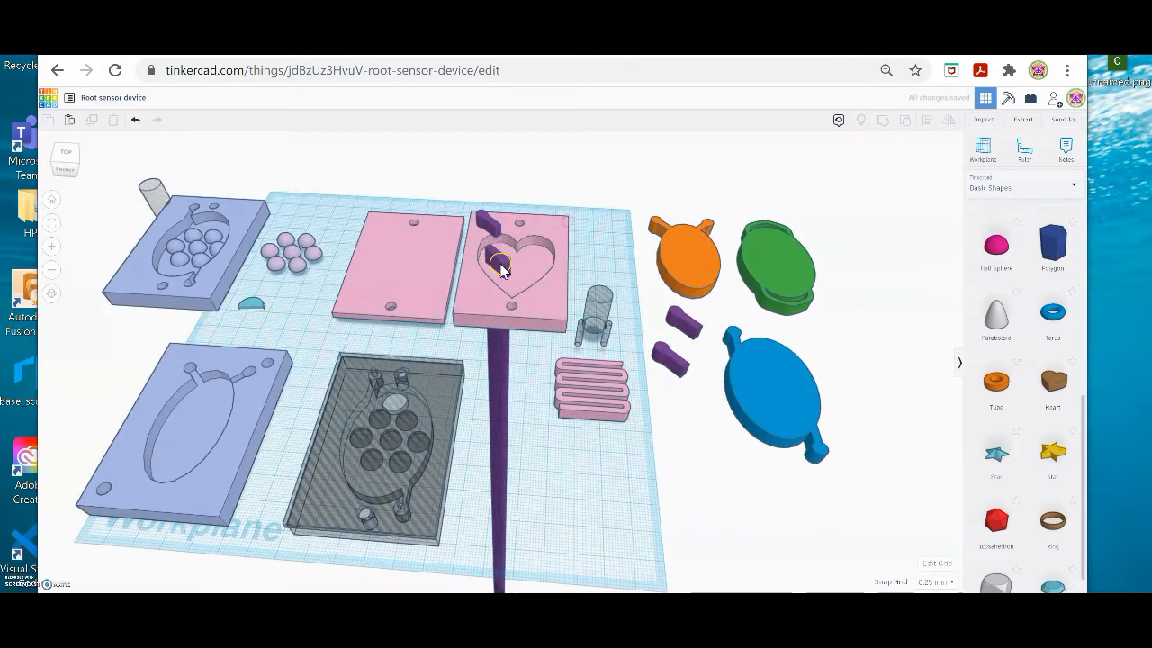
{"action": "left_click_drag", "start_coordinate": [501, 270], "coordinate": [495, 225]}
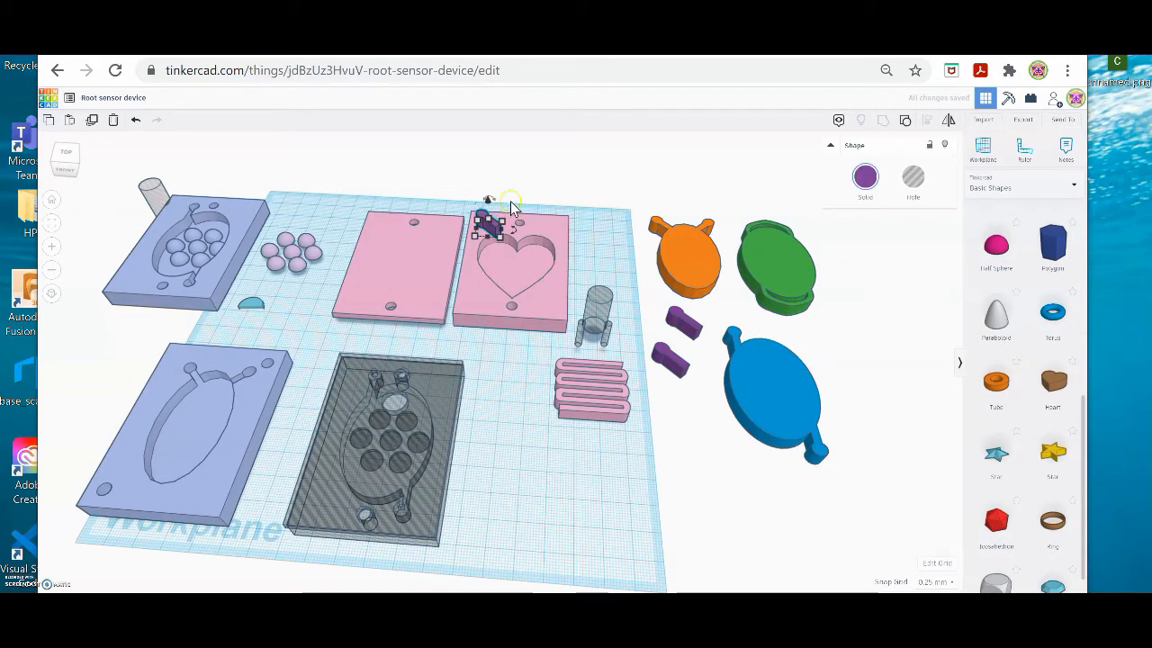
Duplicate the purple connector, turn the copy so its round end points outward, and place it at the heart's lower-right edge.
{"action": "key", "text": "ctrl+v"}
{"action": "left_click_drag", "start_coordinate": [531, 236], "coordinate": [472, 227]}
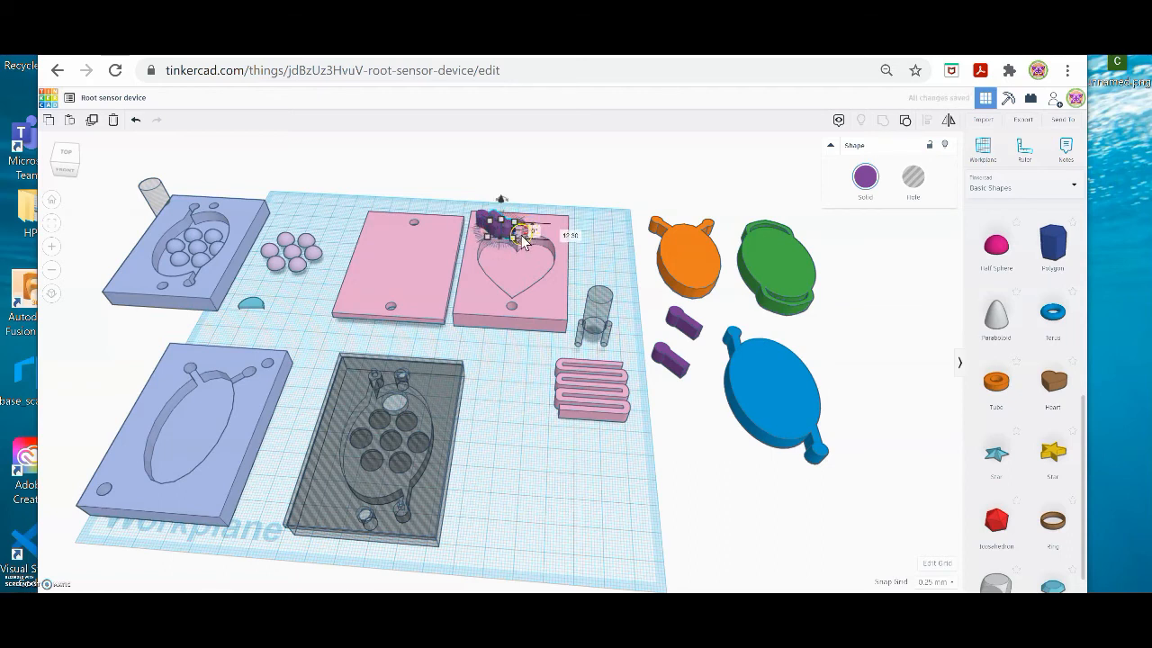
{"action": "left_click_drag", "start_coordinate": [527, 241], "coordinate": [545, 303]}
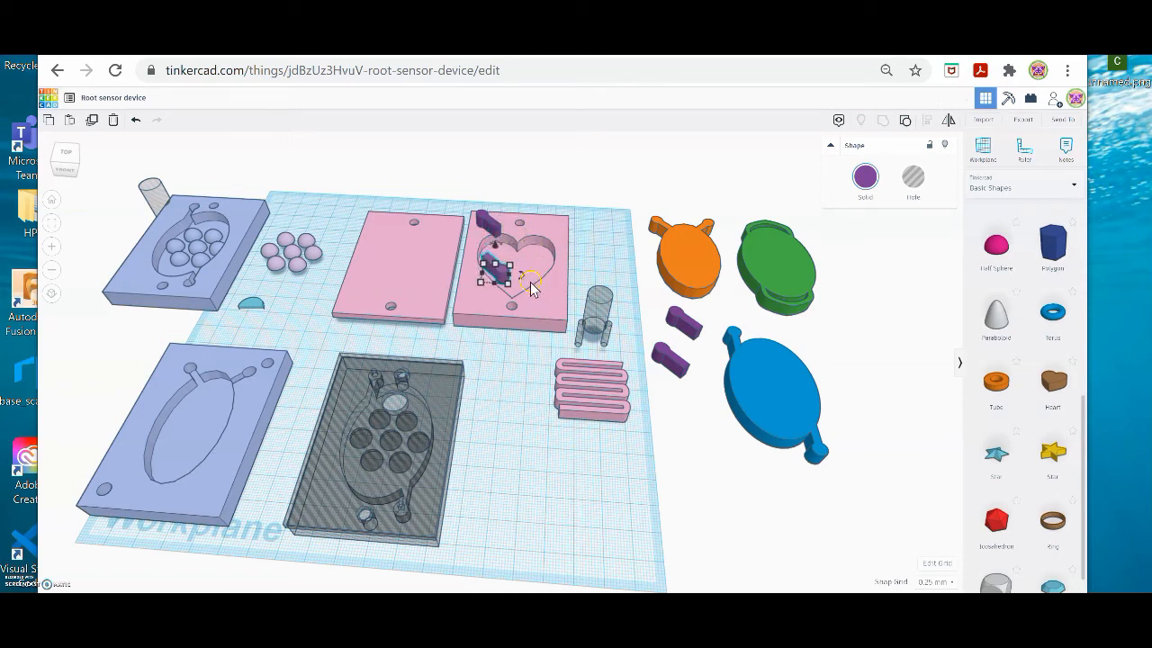
{"action": "right_click_drag", "start_coordinate": [473, 307], "coordinate": [530, 313]}
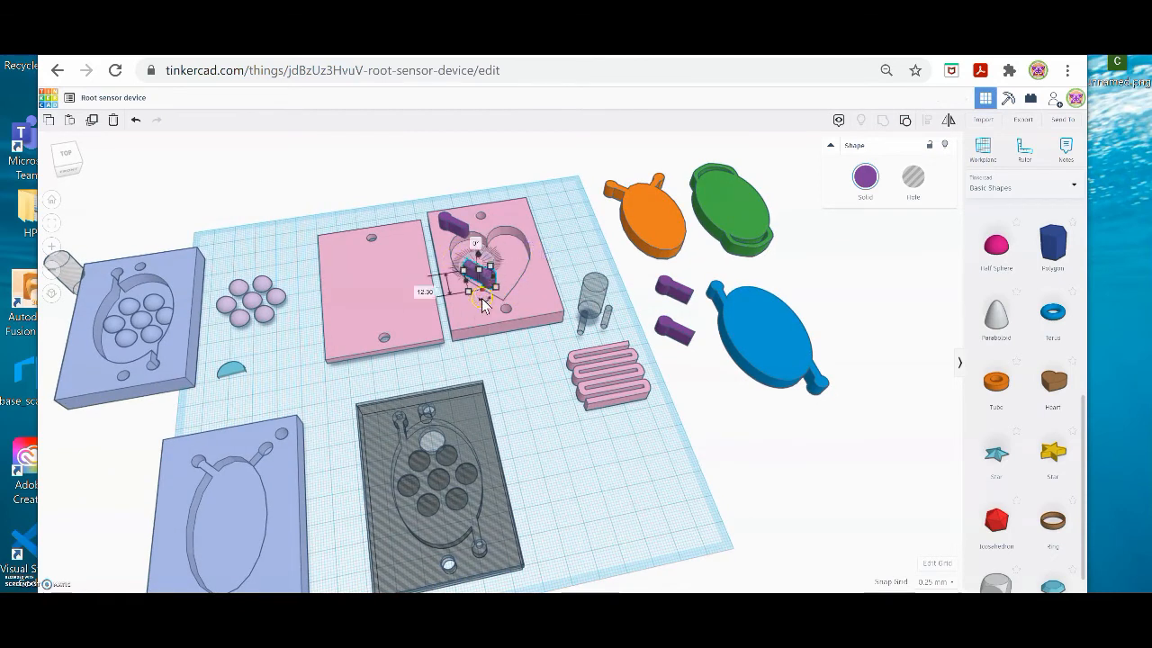
{"action": "right_click_drag", "start_coordinate": [498, 297], "coordinate": [539, 284]}
{"action": "right_click_drag", "start_coordinate": [528, 362], "coordinate": [595, 386]}
{"action": "left_click_drag", "start_coordinate": [520, 296], "coordinate": [542, 311]}
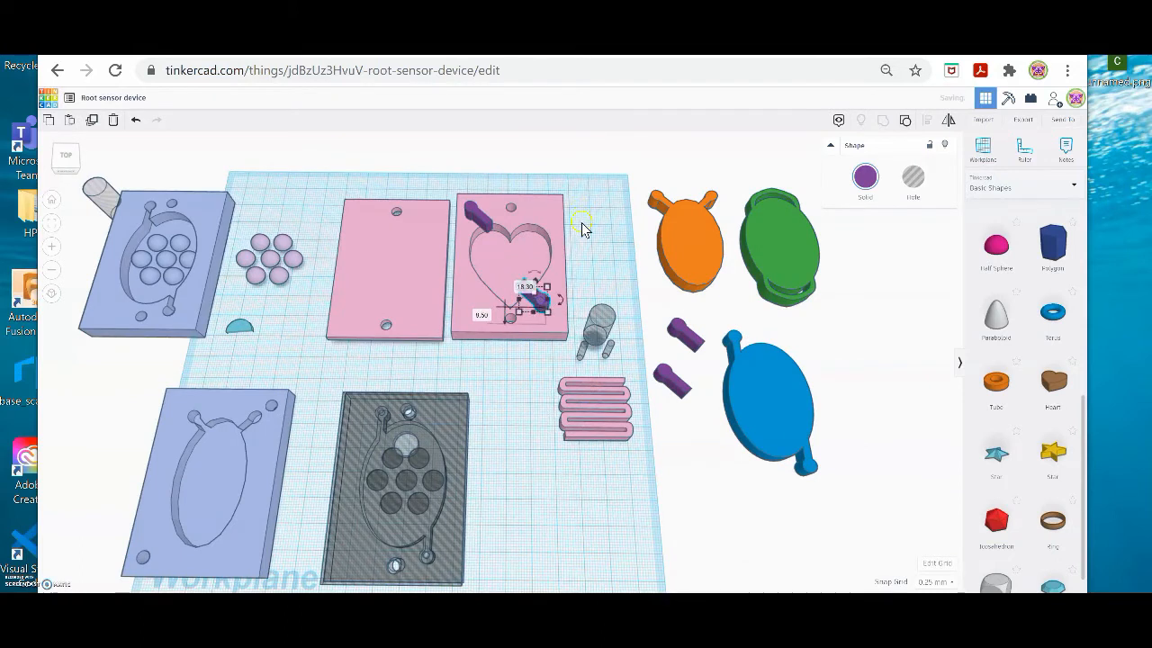
Select both purple connectors on the heart plate and turn them into holes.
{"action": "right_click_drag", "start_coordinate": [584, 249], "coordinate": [592, 200]}
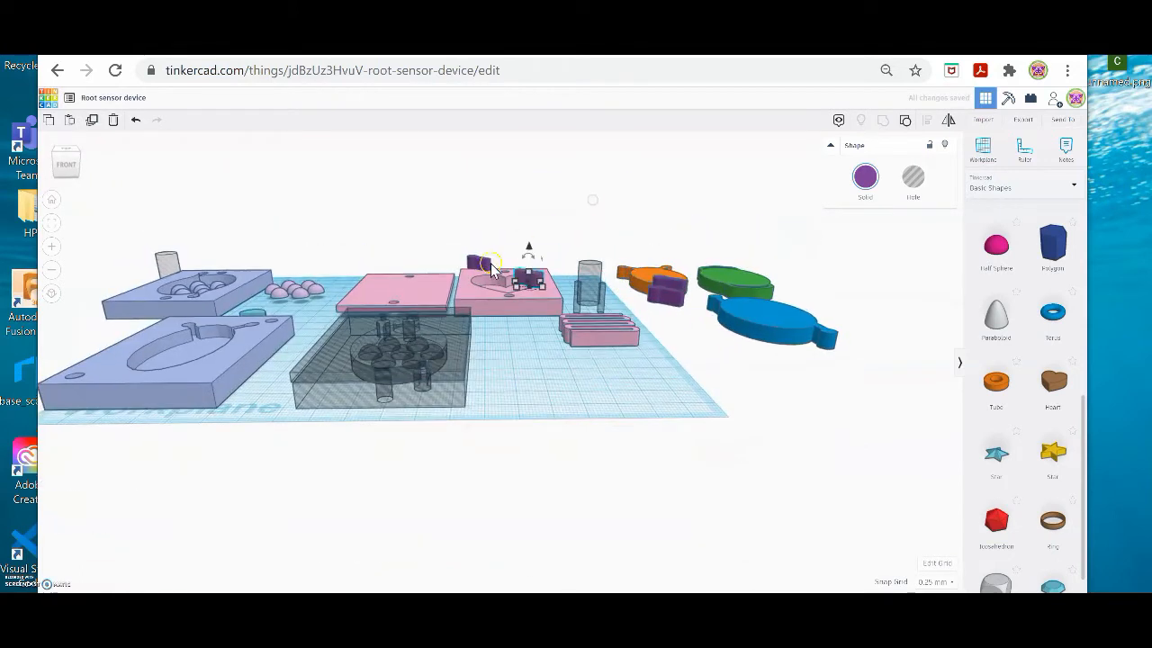
{"action": "left_click_drag", "start_coordinate": [504, 247], "coordinate": [501, 257]}
{"action": "right_click_drag", "start_coordinate": [544, 219], "coordinate": [523, 316]}
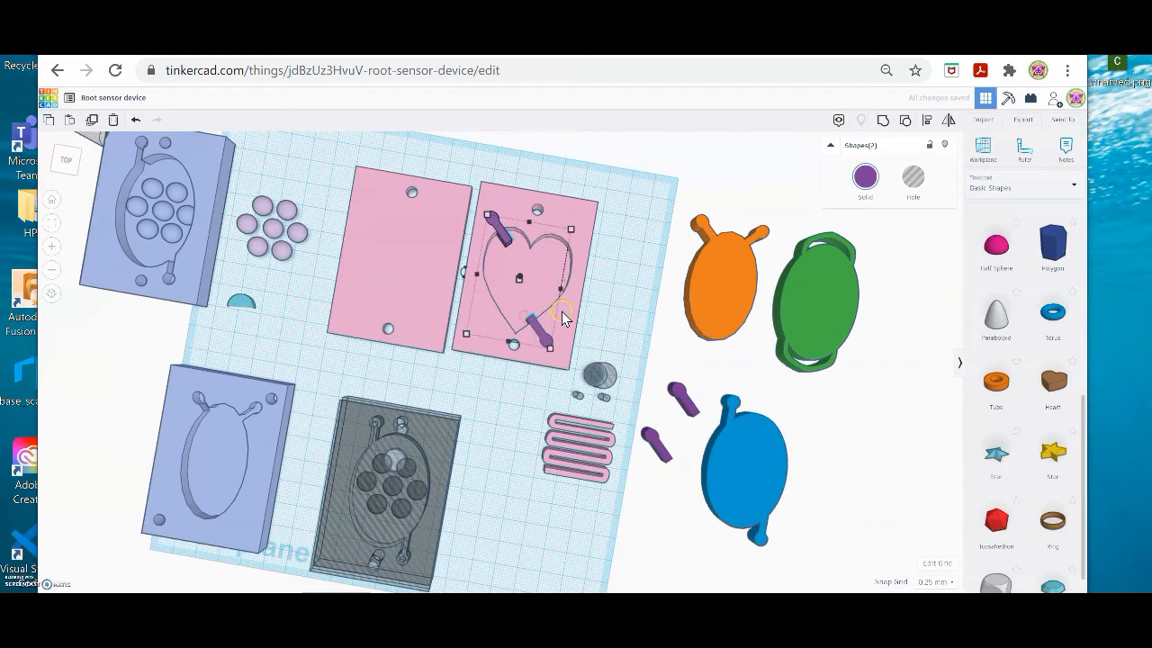
{"action": "left_click", "coordinate": [915, 177]}
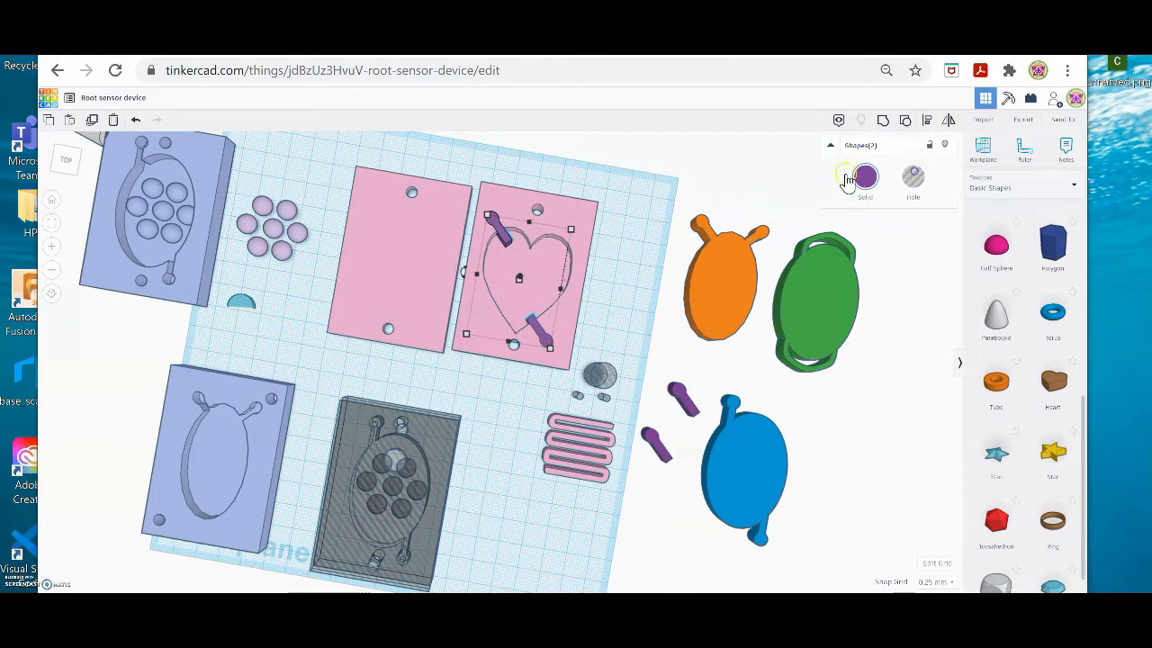
{"action": "left_click", "coordinate": [670, 243]}
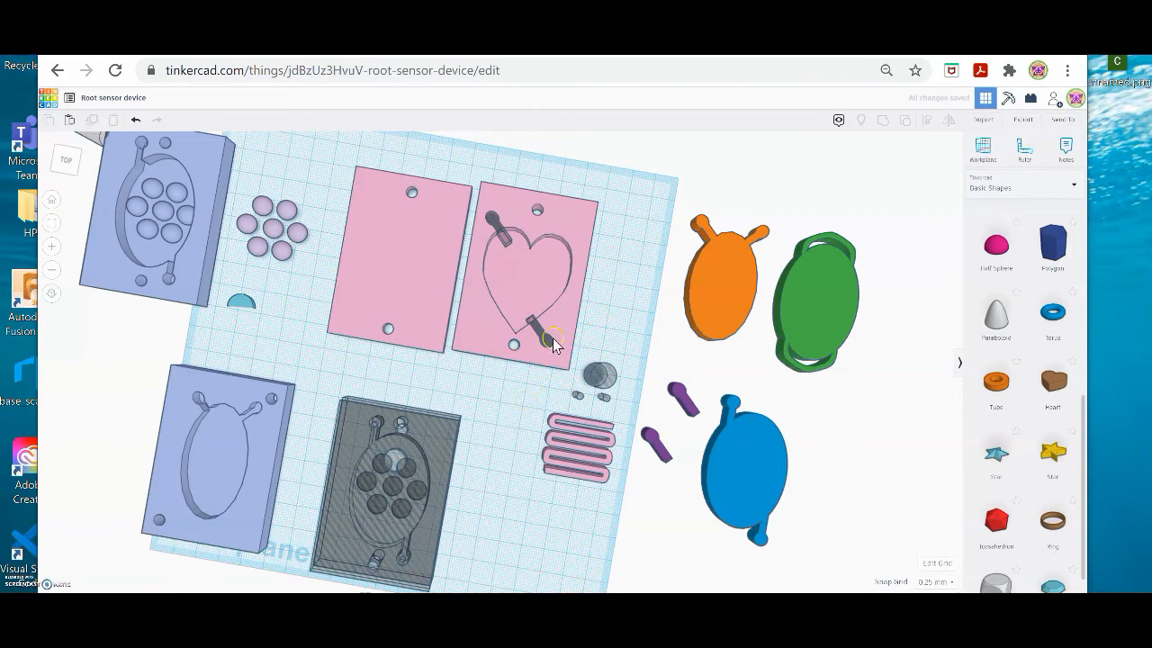
Group the heart plate with its two connector holes to cut the channels.
{"action": "left_click_drag", "start_coordinate": [500, 166], "coordinate": [551, 385]}
{"action": "left_click_drag", "start_coordinate": [557, 191], "coordinate": [601, 155]}
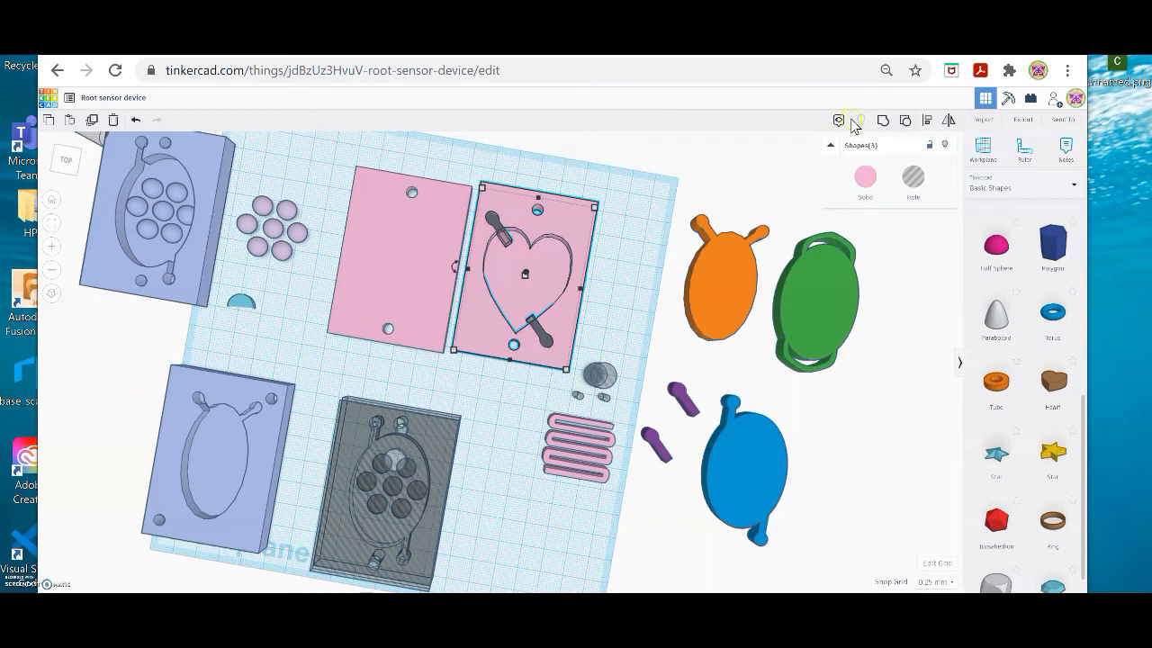
{"action": "left_click", "coordinate": [883, 121]}
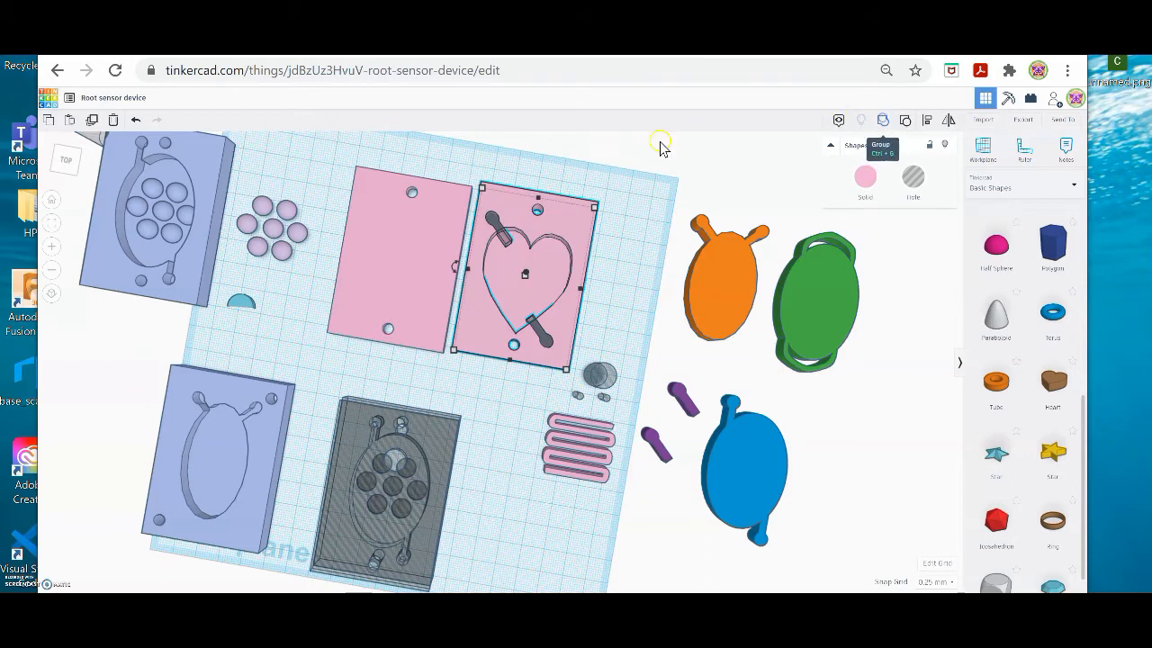
{"action": "left_click", "coordinate": [516, 346]}
{"action": "right_click_drag", "start_coordinate": [551, 294], "coordinate": [527, 243]}
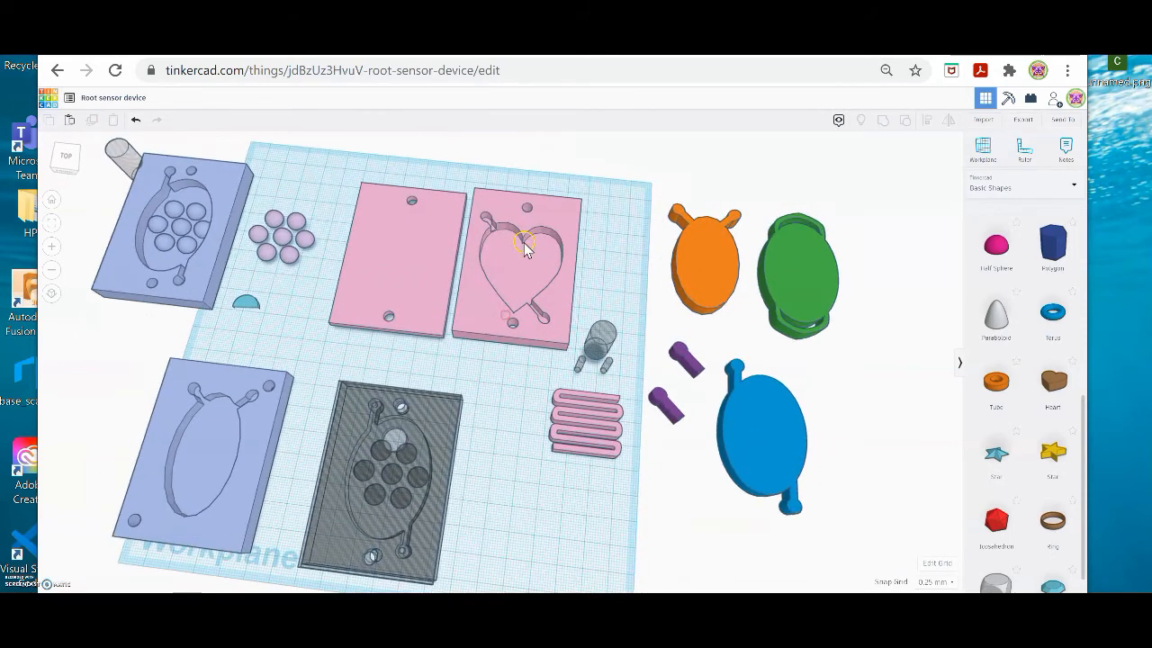
Ungroup the heart plate and raise both connector holes together by 0.5 mm.
{"action": "left_click", "coordinate": [575, 249]}
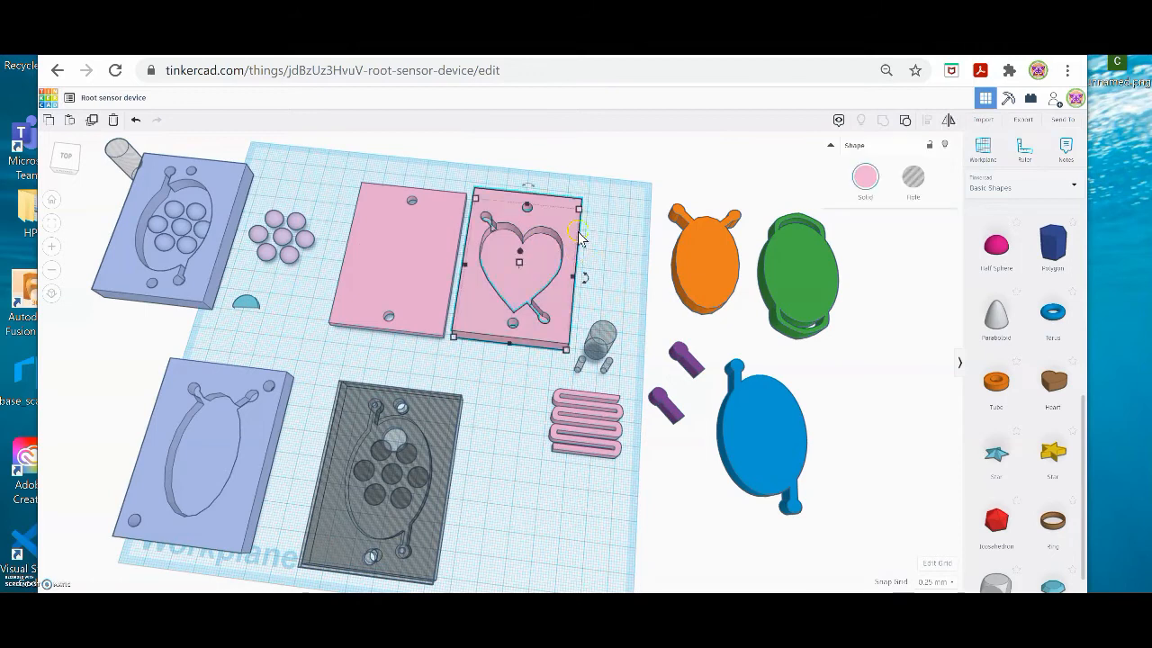
{"action": "left_click", "coordinate": [908, 122]}
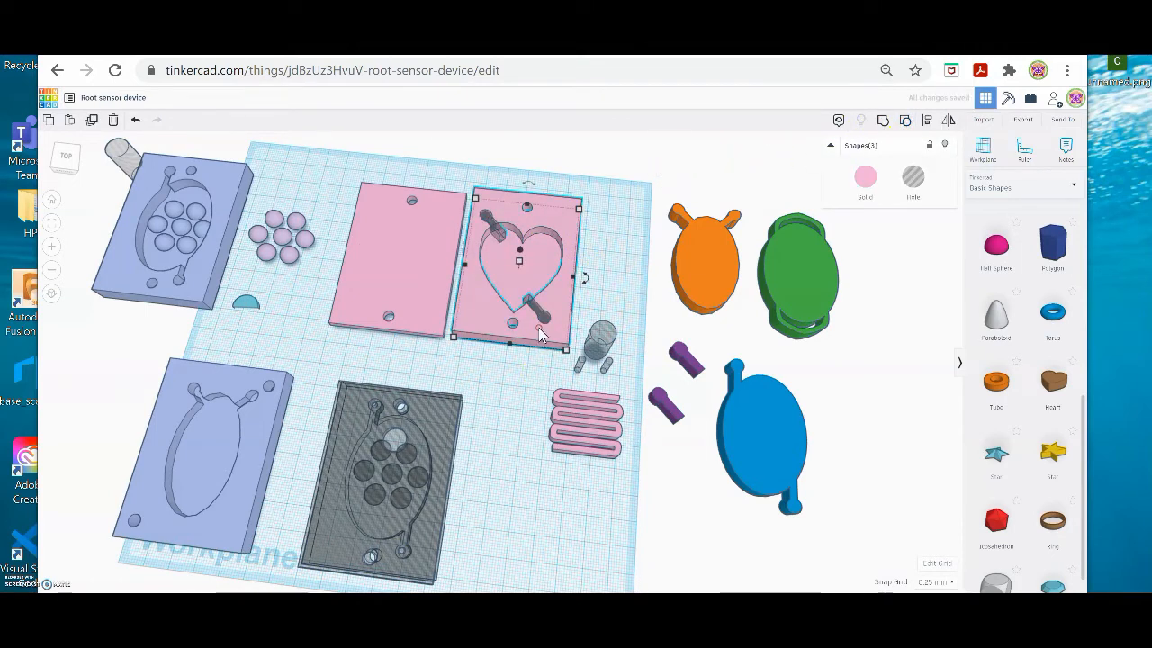
{"action": "right_click_drag", "start_coordinate": [539, 327], "coordinate": [549, 315]}
{"action": "left_click", "coordinate": [491, 258]}
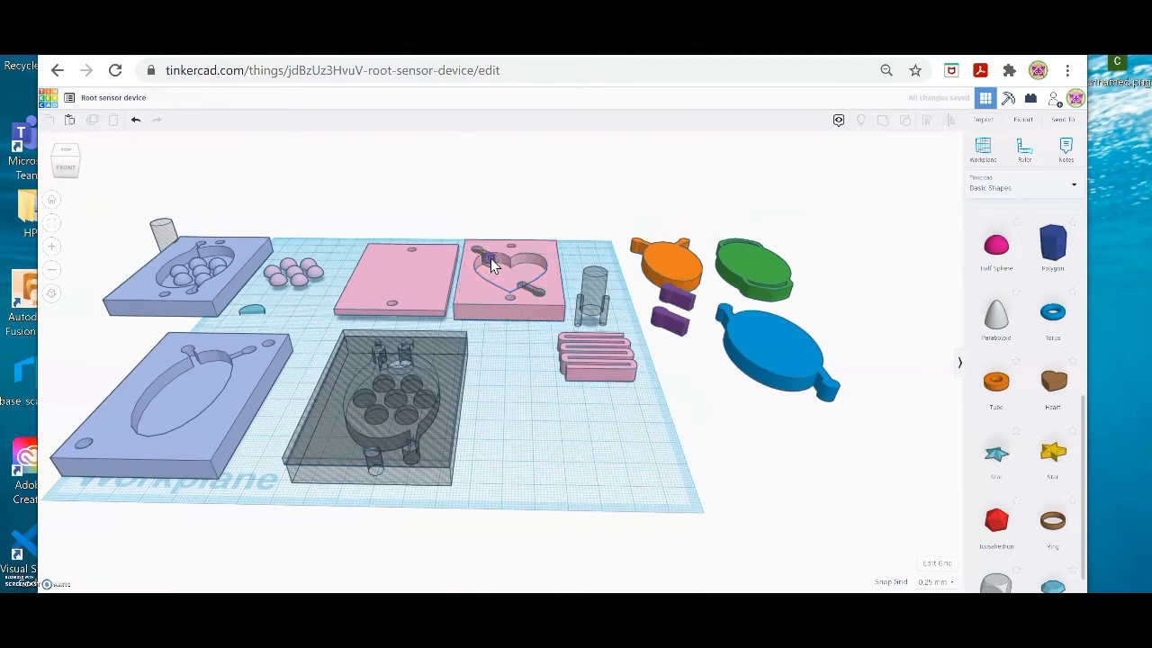
{"action": "left_click", "coordinate": [490, 258]}
{"action": "left_click", "coordinate": [533, 287], "text": "shift"}
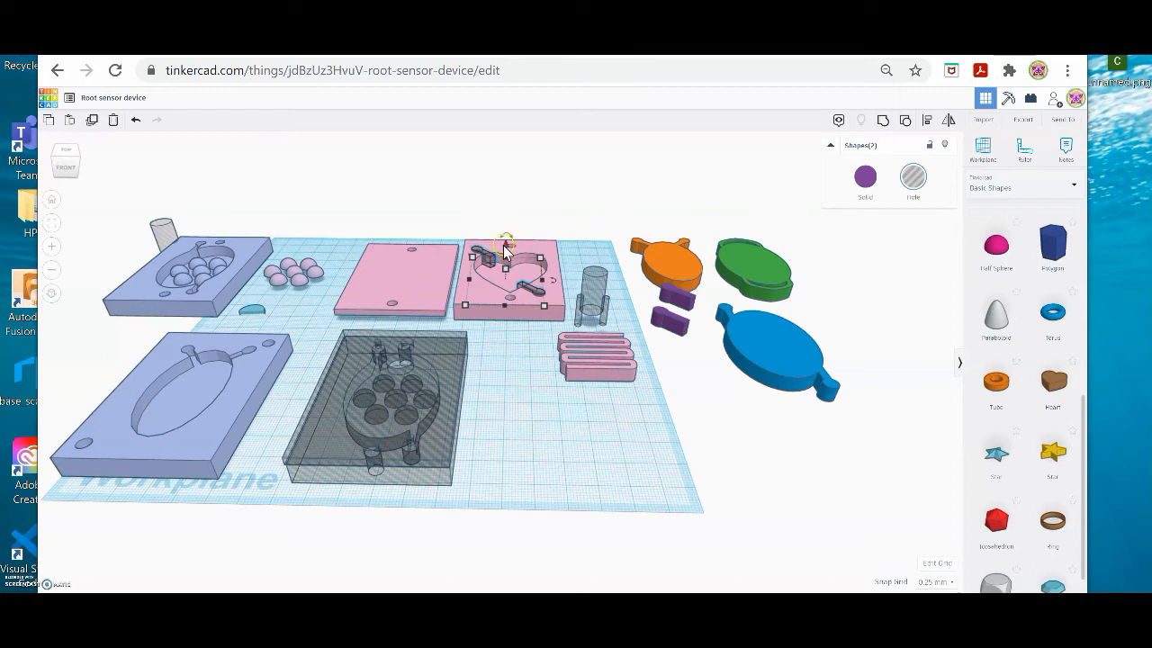
{"action": "left_click_drag", "start_coordinate": [506, 251], "coordinate": [507, 245]}
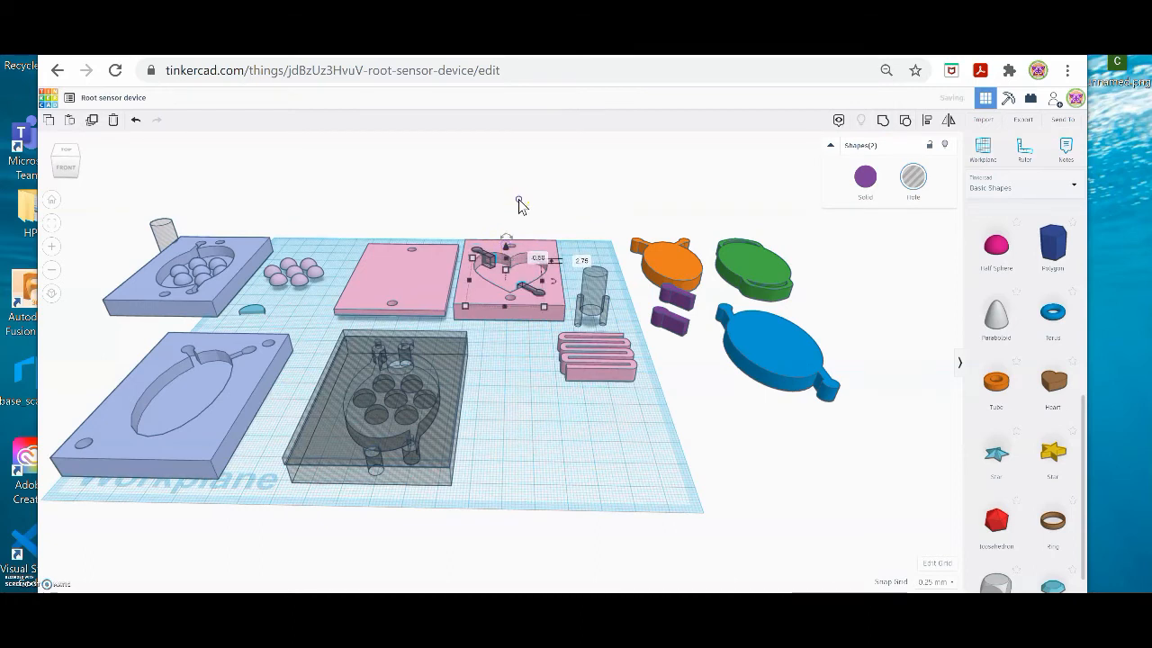
{"action": "left_click", "coordinate": [519, 198]}
Select the heart plate with the raised connector holes and group them to cut shallower inlet and outlet channels.
{"action": "right_click_drag", "start_coordinate": [521, 192], "coordinate": [505, 243]}
{"action": "left_click_drag", "start_coordinate": [496, 160], "coordinate": [542, 266]}
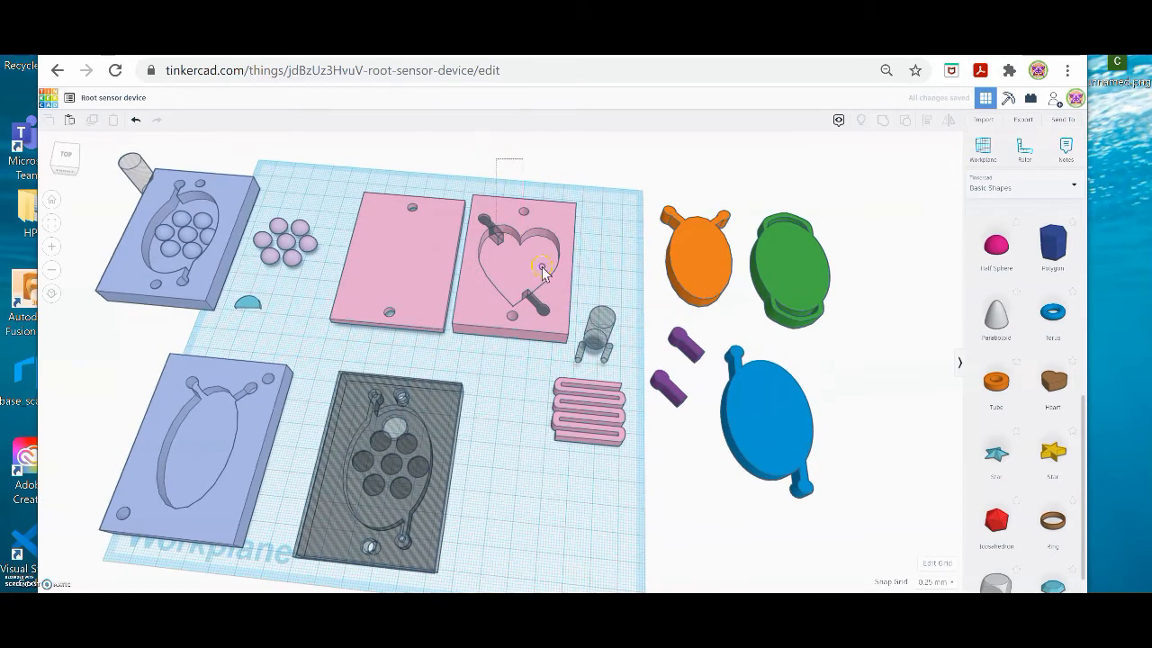
{"action": "left_click_drag", "start_coordinate": [552, 367], "coordinate": [504, 354]}
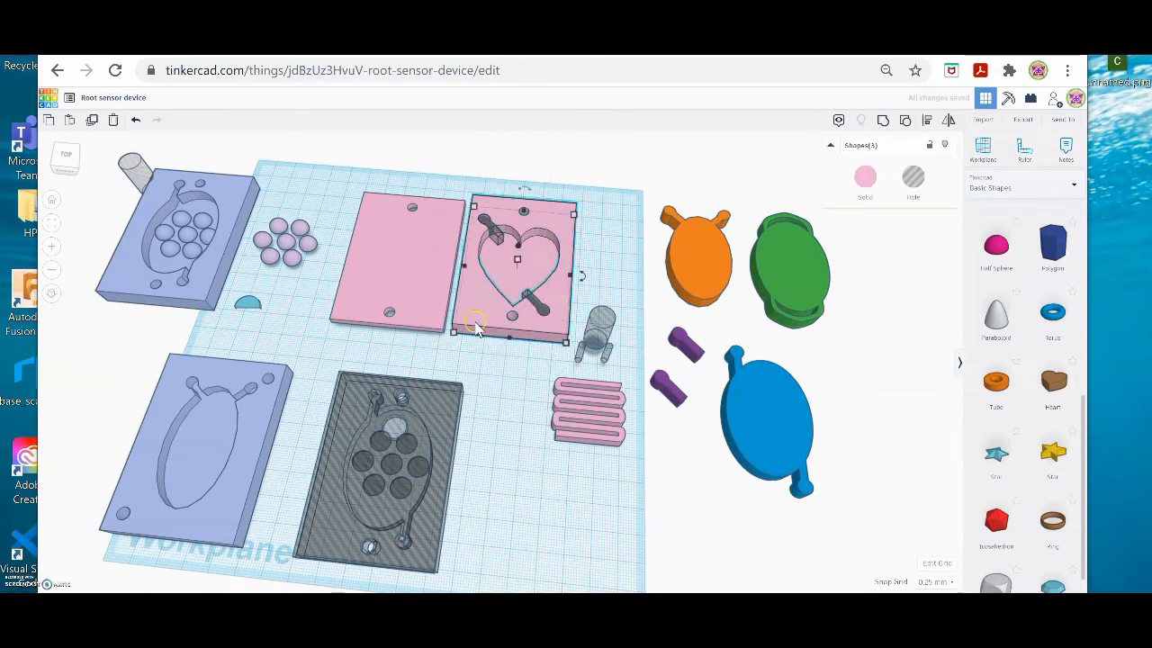
{"action": "left_click", "coordinate": [883, 120]}
{"action": "left_click", "coordinate": [644, 138]}
{"action": "right_click_drag", "start_coordinate": [524, 214], "coordinate": [529, 261]}
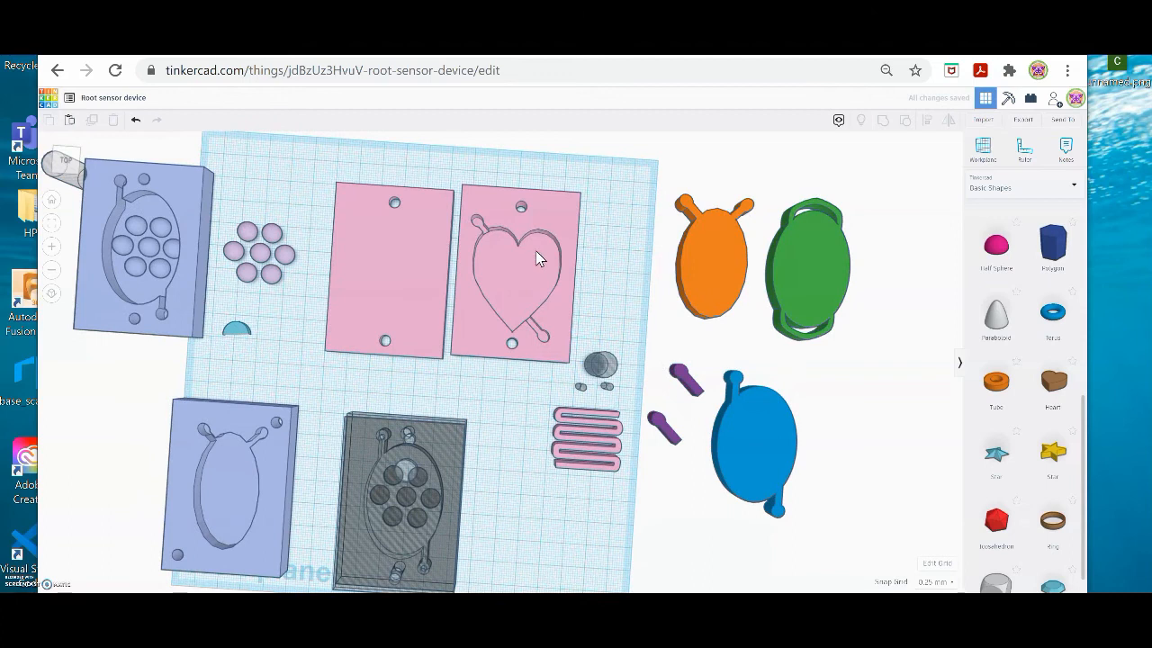
Lift the plain pink lid plate and place it over the heart plate.
{"action": "left_click", "coordinate": [516, 367]}
{"action": "left_click", "coordinate": [403, 290]}
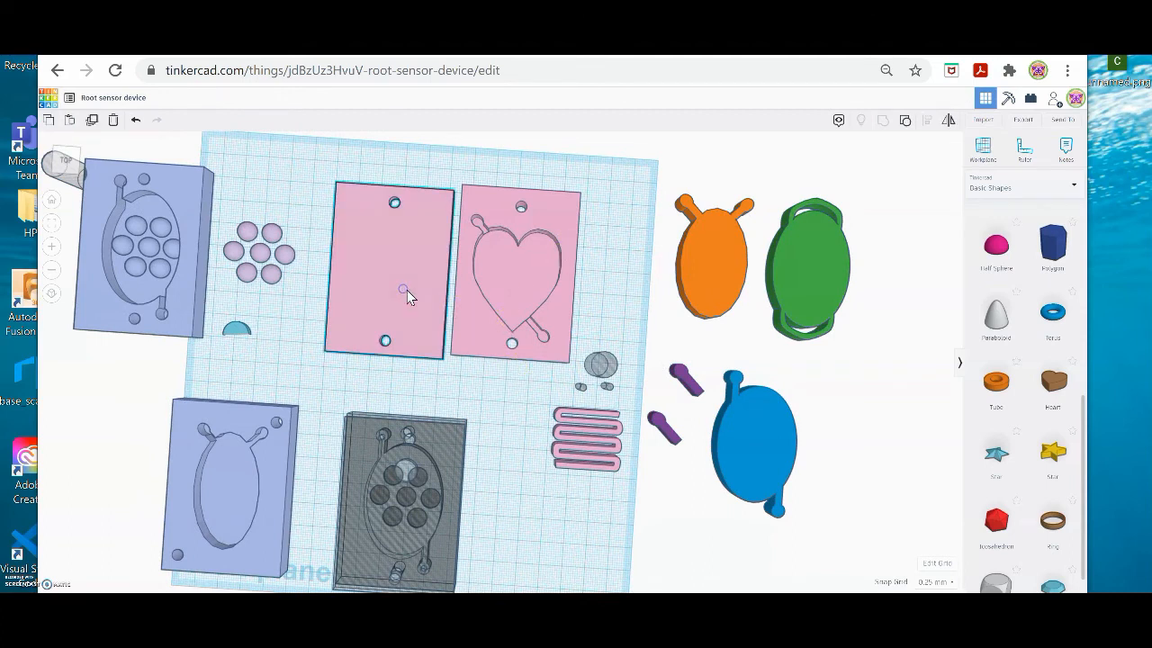
{"action": "right_click_drag", "start_coordinate": [407, 297], "coordinate": [429, 255]}
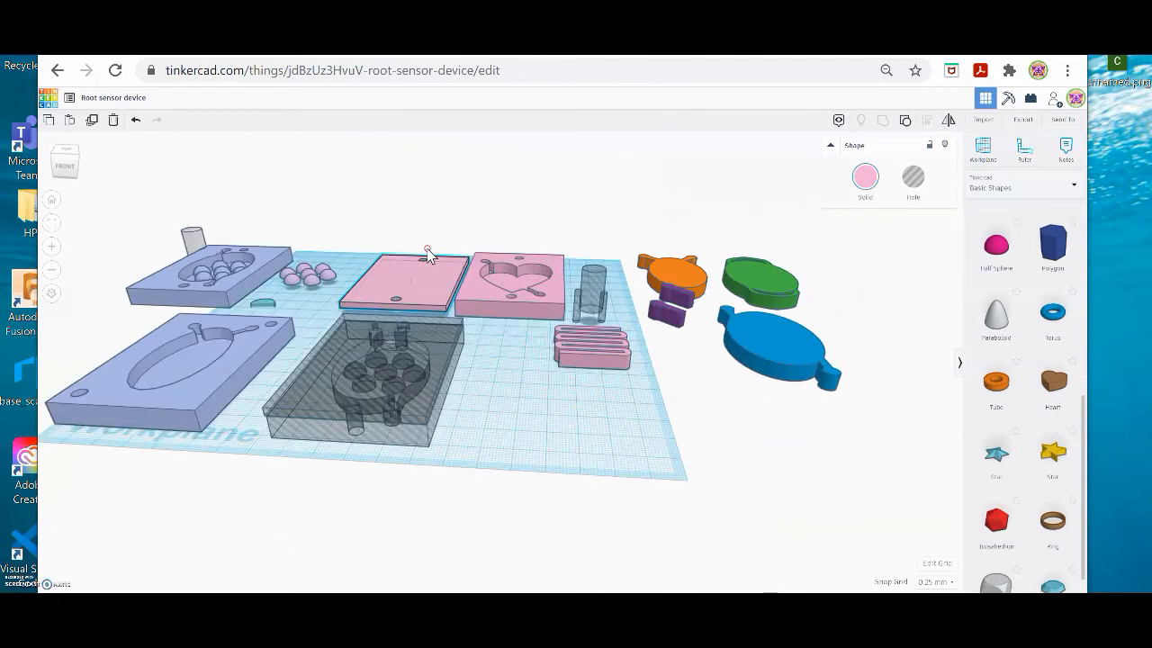
{"action": "left_click_drag", "start_coordinate": [409, 248], "coordinate": [530, 265]}
{"action": "left_click", "coordinate": [422, 268]}
{"action": "right_click_drag", "start_coordinate": [546, 211], "coordinate": [535, 268]}
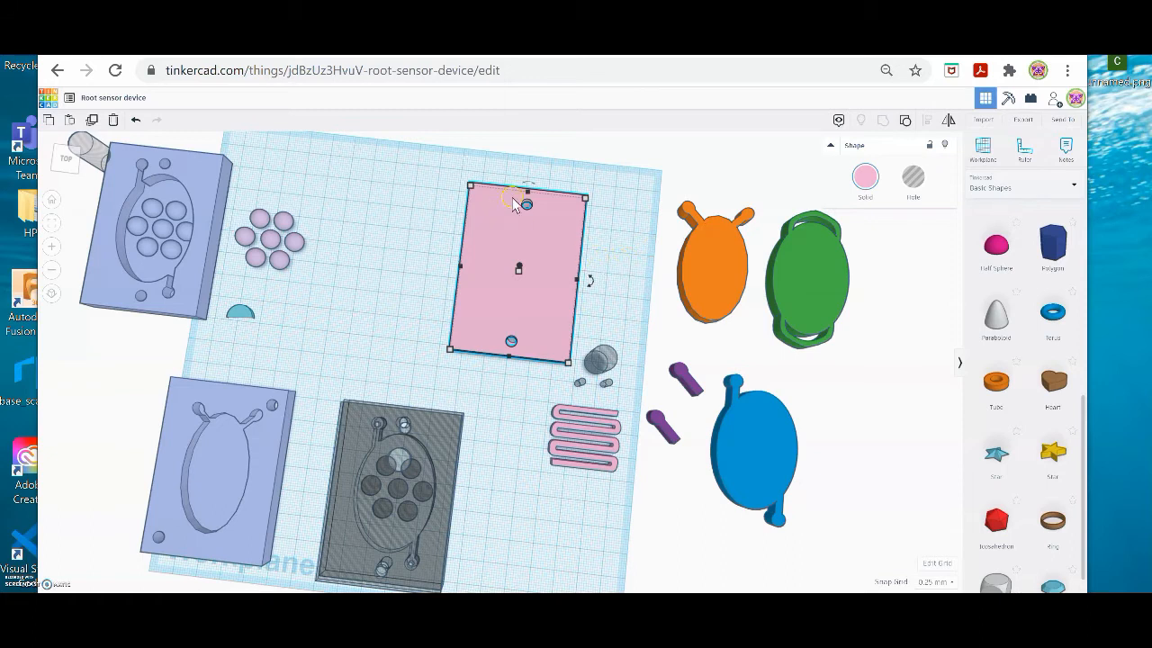
Make the pink lid a see-through hole shape and lower it 1.5 mm onto the heart plate.
{"action": "left_click", "coordinate": [624, 166]}
{"action": "right_click_drag", "start_coordinate": [615, 263], "coordinate": [622, 152]}
{"action": "right_click_drag", "start_coordinate": [506, 239], "coordinate": [502, 233]}
{"action": "left_click", "coordinate": [490, 292]}
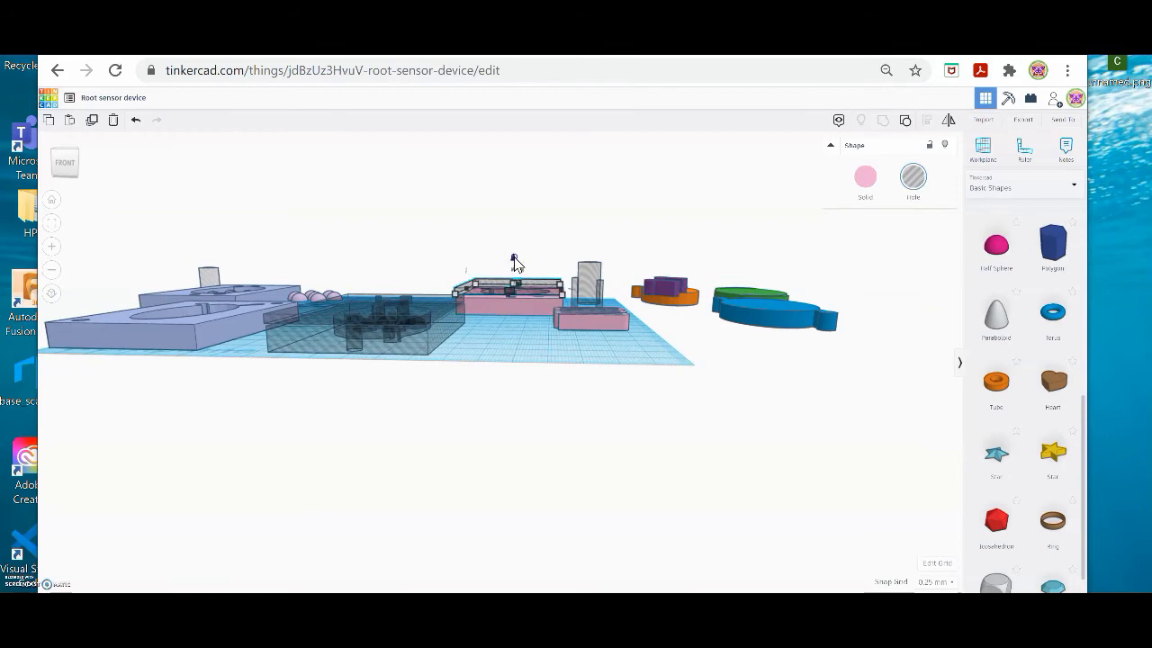
{"action": "left_click_drag", "start_coordinate": [514, 257], "coordinate": [514, 259]}
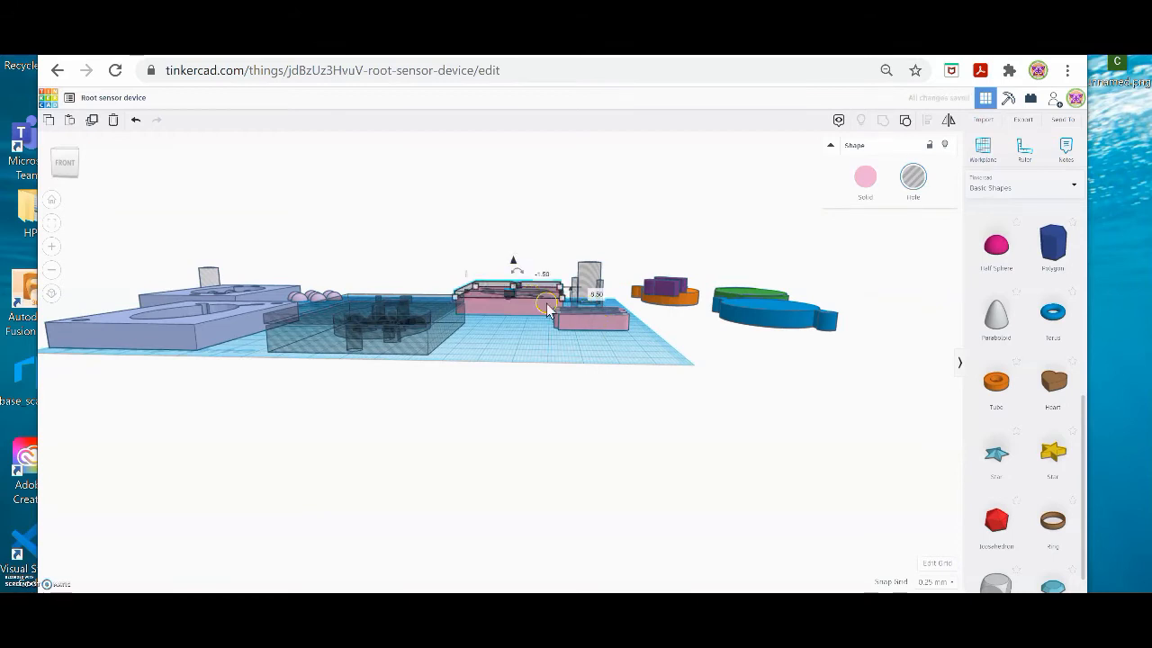
{"action": "scroll", "coordinate": [522, 298], "scroll_direction": "down", "scroll_amount": 2}
{"action": "scroll", "coordinate": [524, 304], "scroll_direction": "up", "scroll_amount": 3}
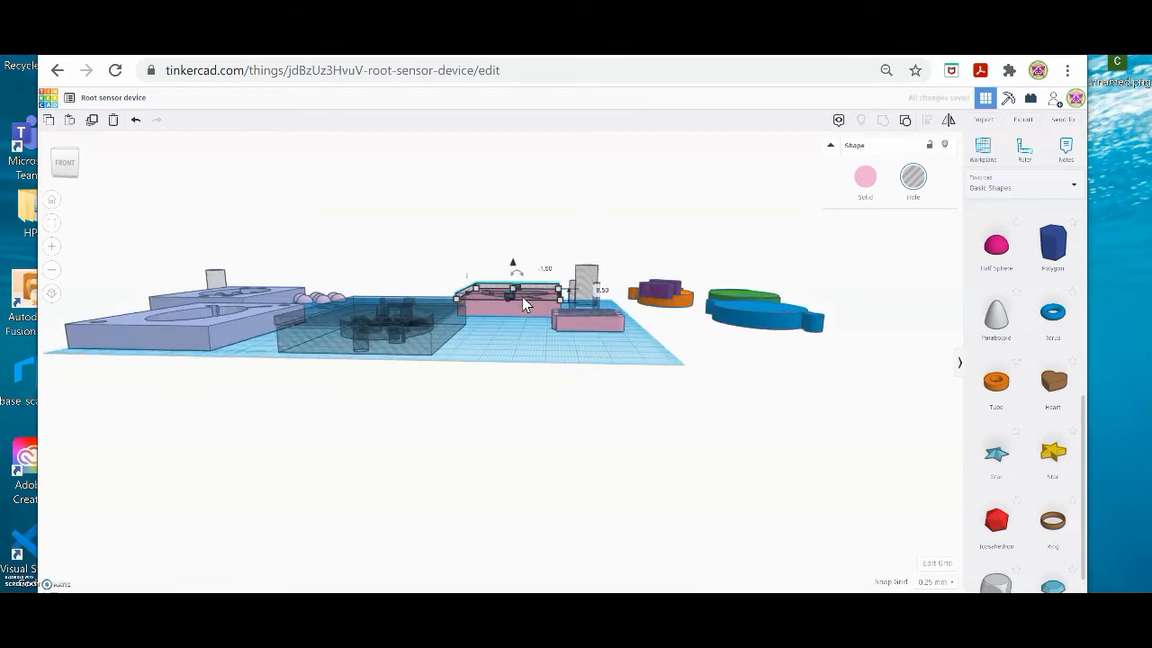
Align the see-through lid with the outer edges and round holes of the heart plate beneath it.
{"action": "right_click_drag", "start_coordinate": [490, 334], "coordinate": [509, 360]}
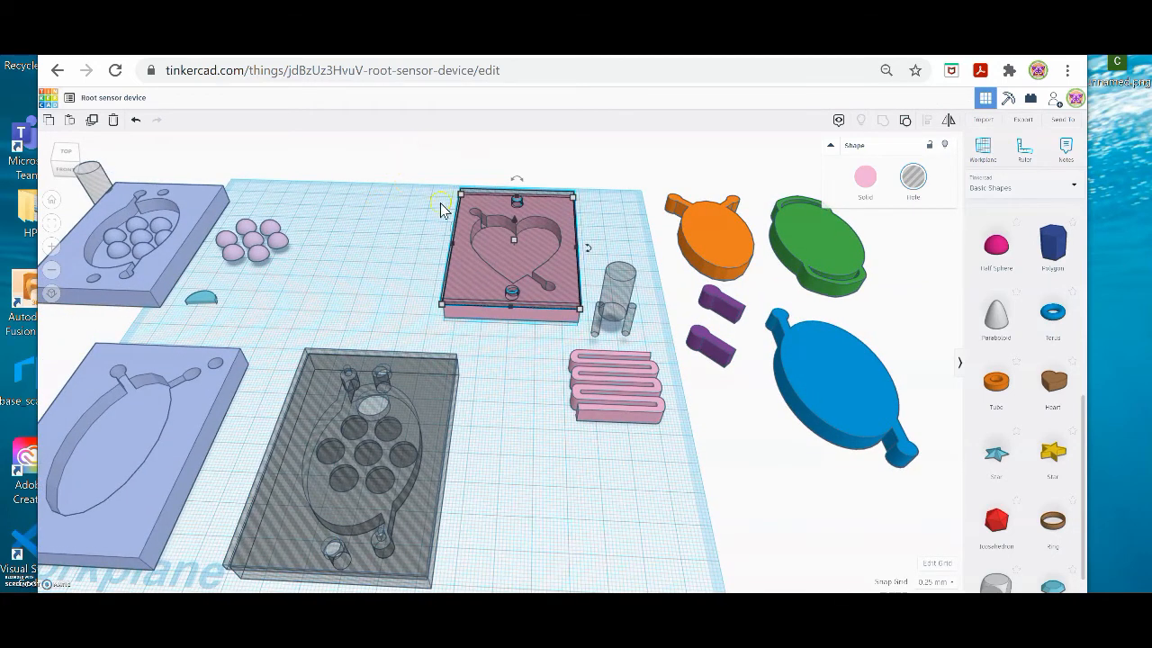
{"action": "left_click", "coordinate": [414, 248]}
{"action": "right_click_drag", "start_coordinate": [407, 293], "coordinate": [413, 383]}
{"action": "left_click", "coordinate": [499, 376]}
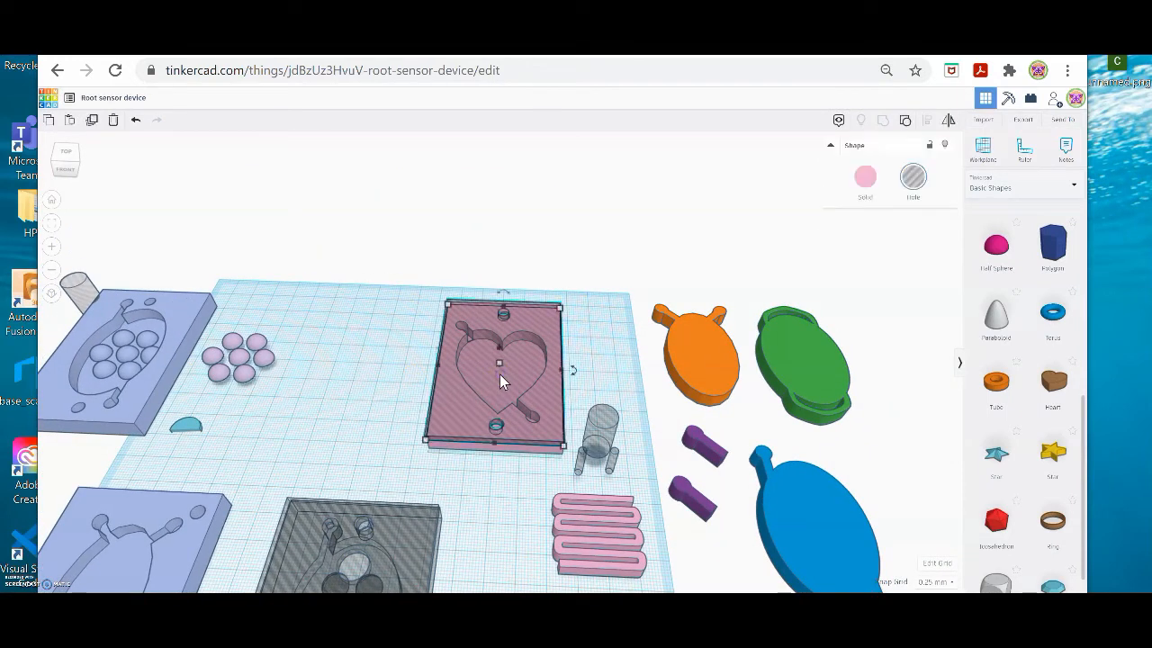
{"action": "left_click", "coordinate": [592, 229]}
{"action": "right_click_drag", "start_coordinate": [601, 258], "coordinate": [532, 327]}
{"action": "left_click_drag", "start_coordinate": [546, 297], "coordinate": [550, 304]}
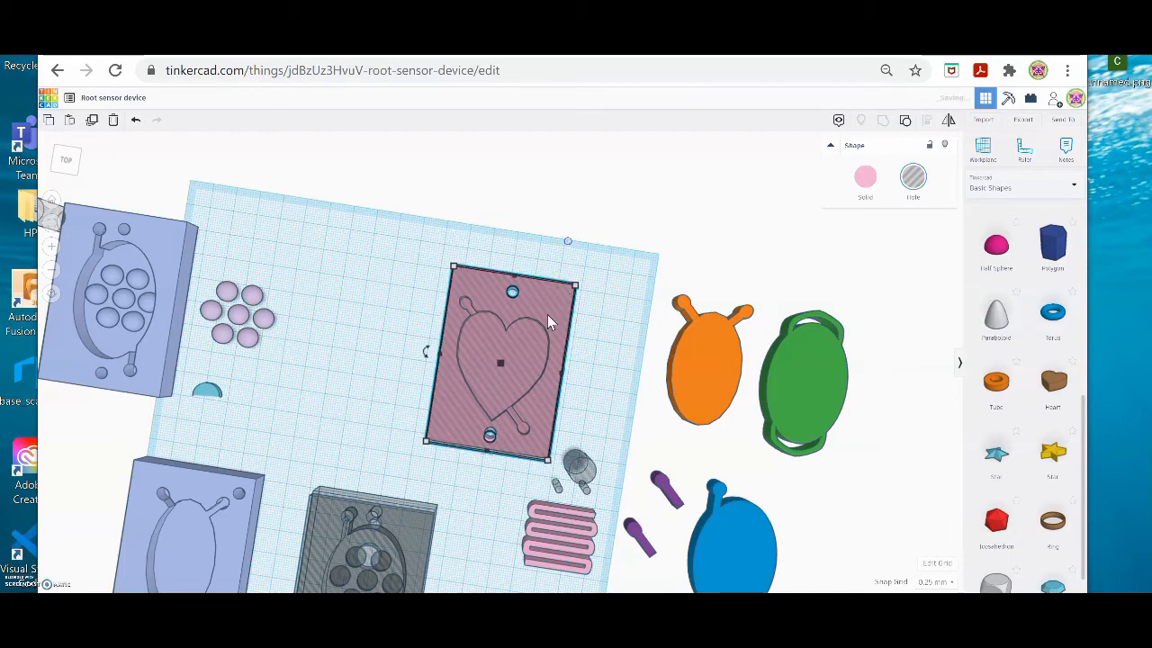
{"action": "left_click", "coordinate": [844, 567]}
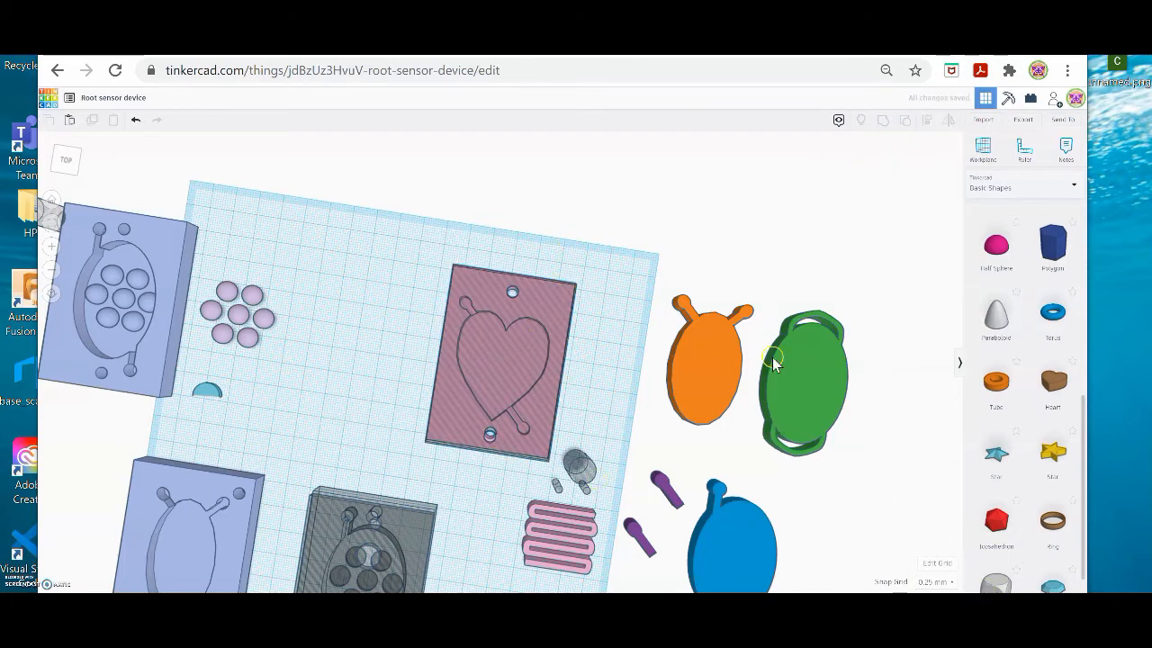
Lower the see-through lid 0.5 mm so it sits on the heart plate.
{"action": "scroll", "coordinate": [366, 338], "scroll_direction": "up", "scroll_amount": 5}
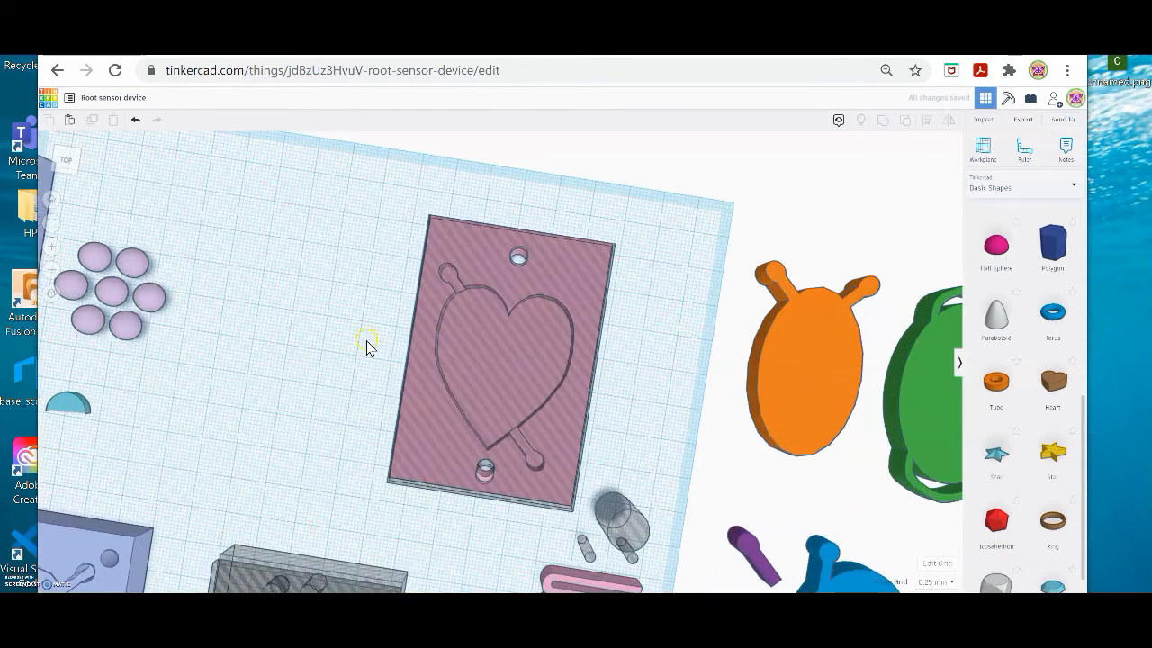
{"action": "right_click_drag", "start_coordinate": [368, 334], "coordinate": [124, 221]}
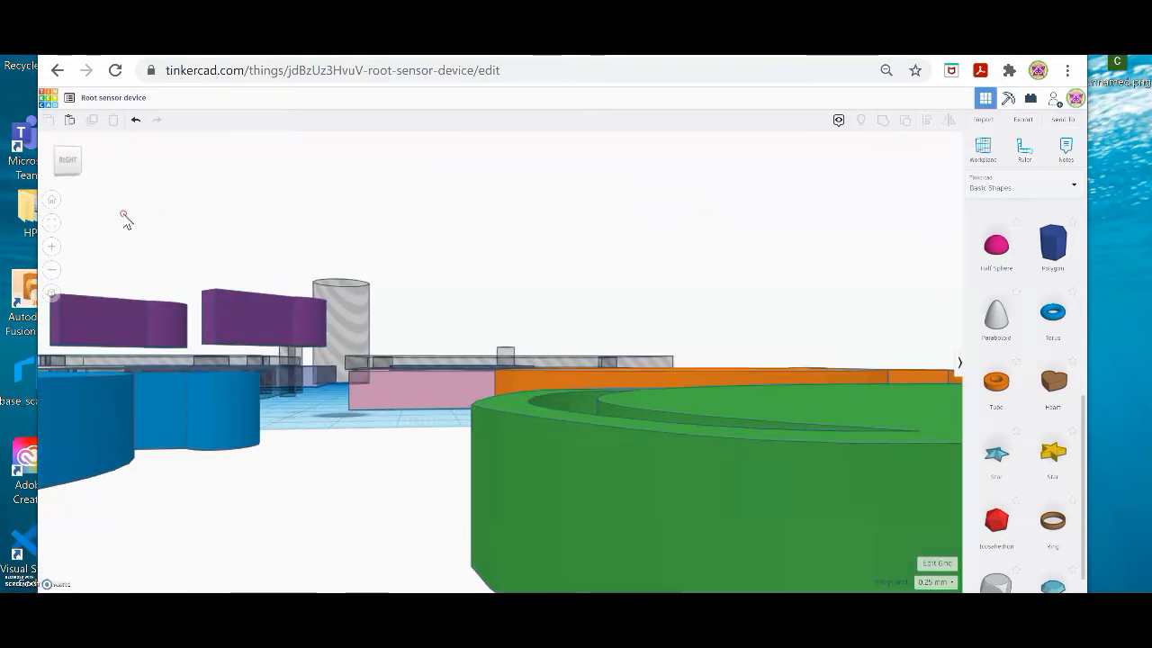
{"action": "left_click", "coordinate": [427, 365]}
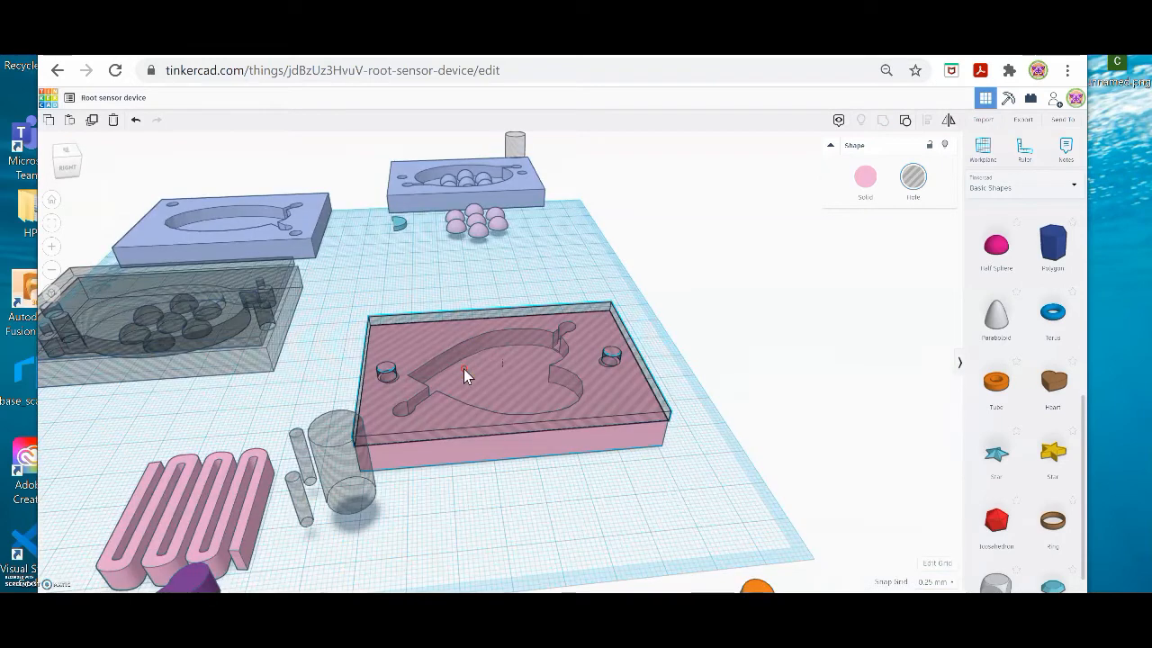
{"action": "right_click_drag", "start_coordinate": [463, 368], "coordinate": [735, 457]}
{"action": "left_click", "coordinate": [519, 267]}
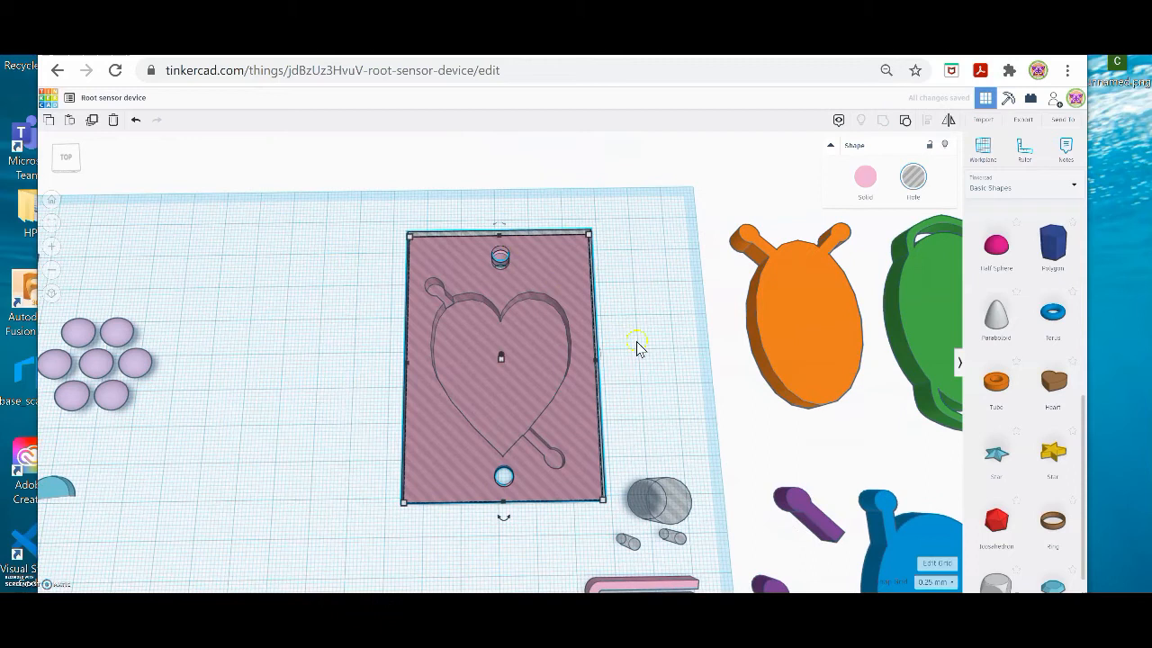
{"action": "right_click_drag", "start_coordinate": [646, 323], "coordinate": [706, 239]}
{"action": "left_click", "coordinate": [573, 373]}
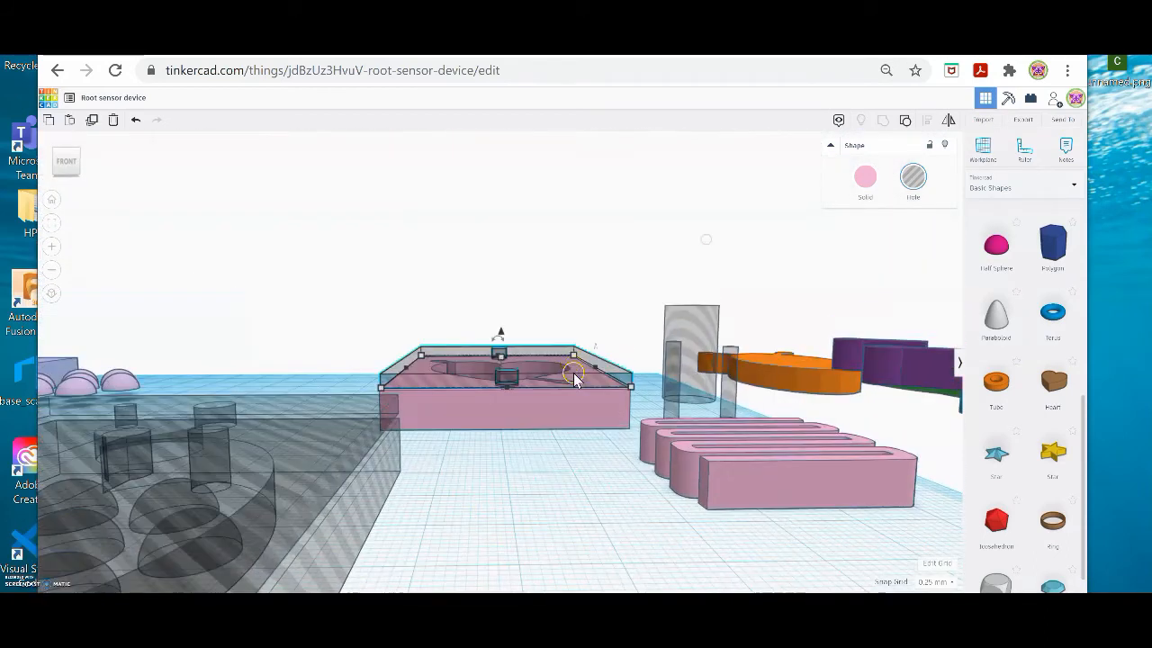
{"action": "left_click_drag", "start_coordinate": [501, 333], "coordinate": [500, 336]}
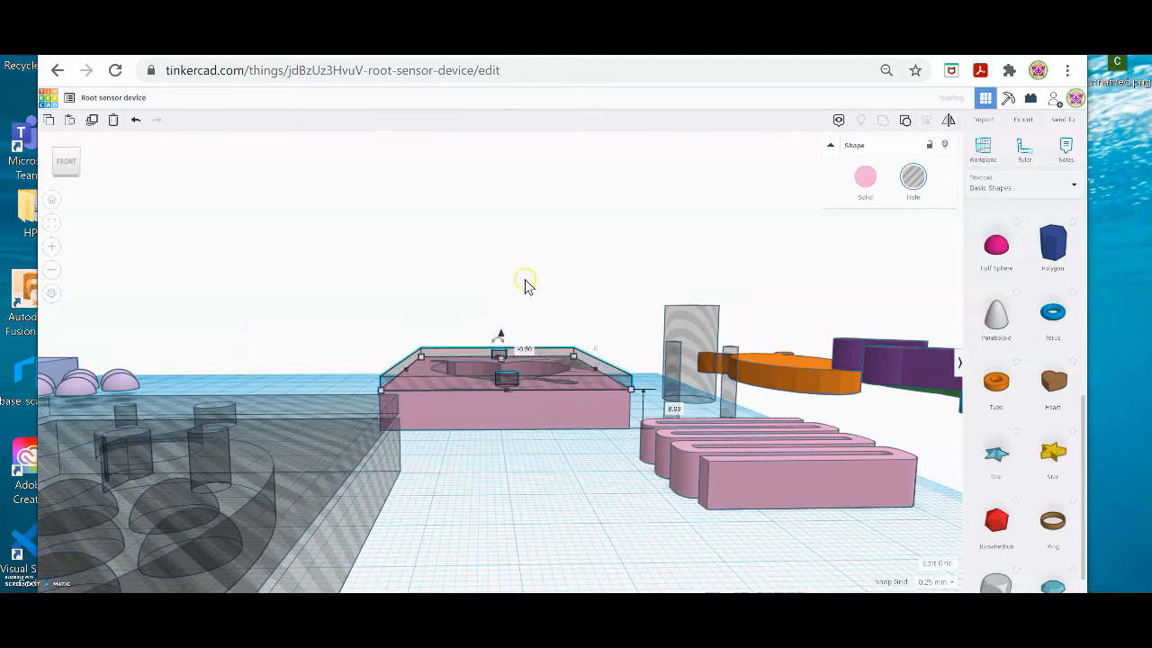
{"action": "left_click", "coordinate": [552, 249]}
{"action": "right_click_drag", "start_coordinate": [554, 228], "coordinate": [547, 329]}
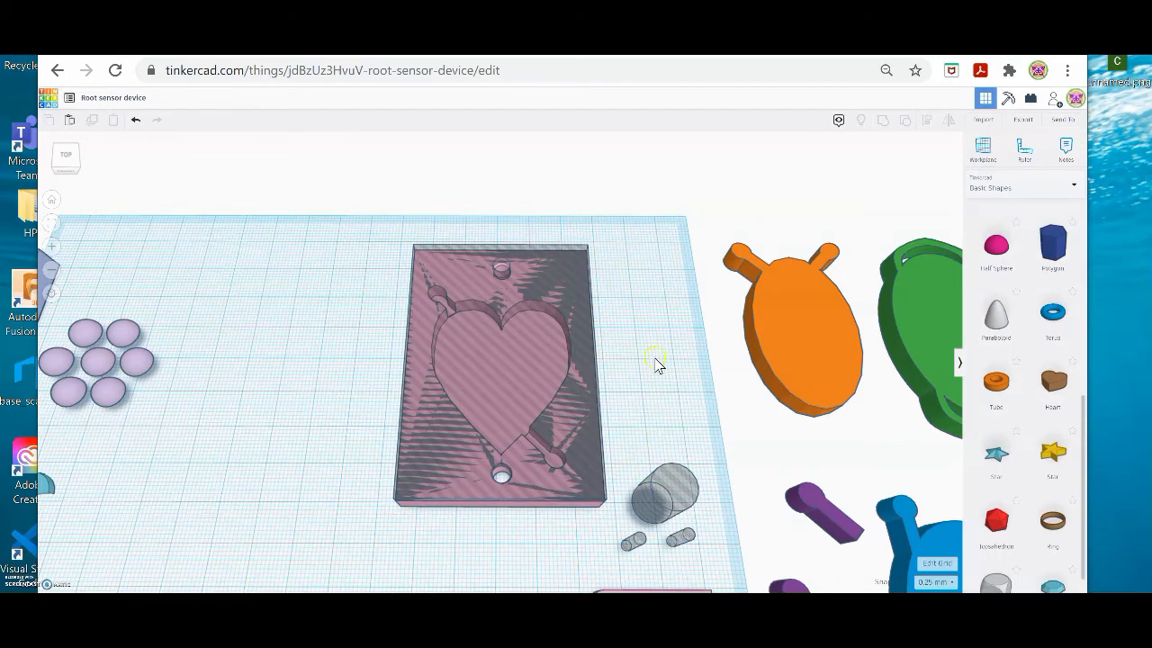
{"action": "right_click_drag", "start_coordinate": [650, 374], "coordinate": [638, 327]}
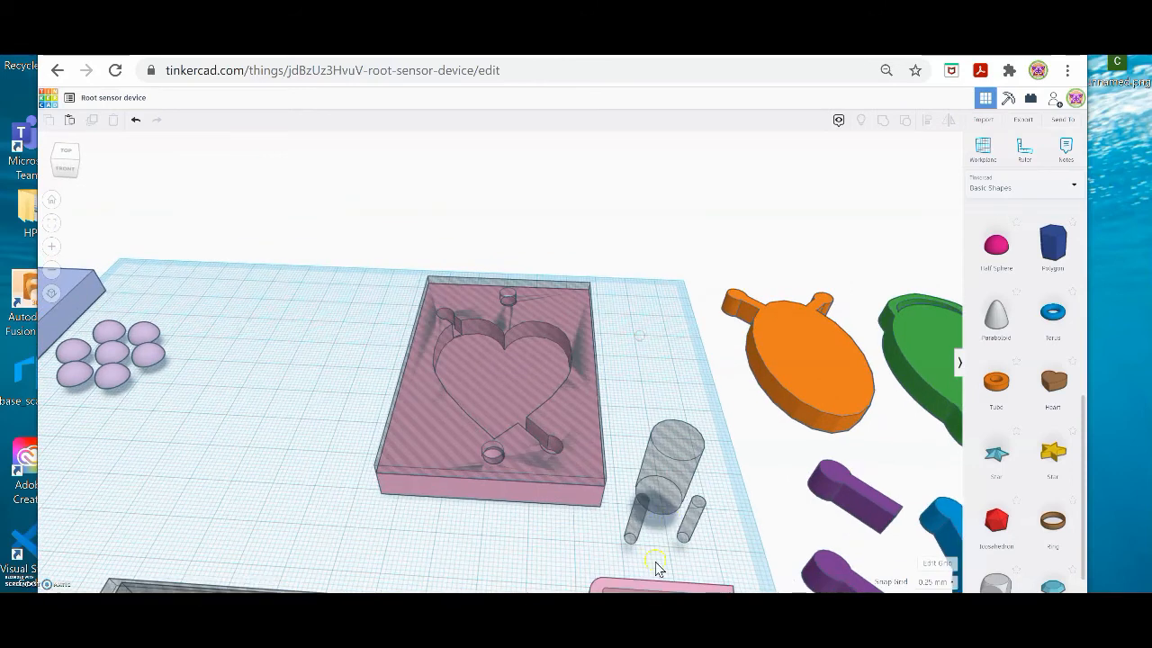
{"action": "left_click", "coordinate": [631, 520]}
{"action": "left_click", "coordinate": [696, 521]}
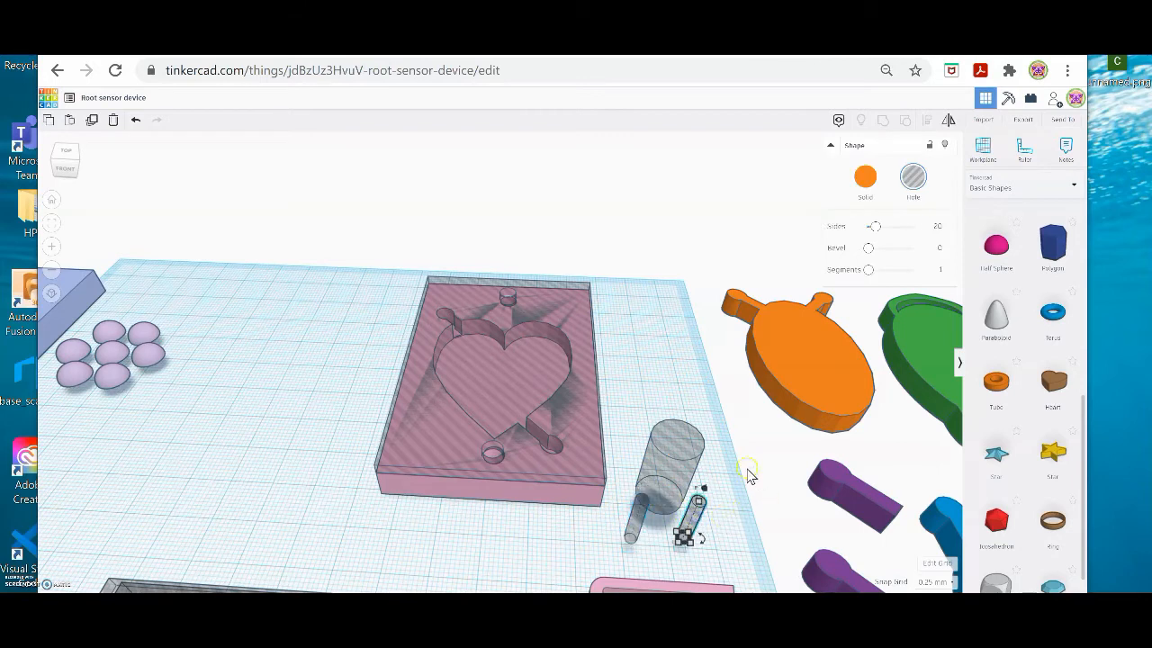
{"action": "left_click", "coordinate": [736, 457]}
{"action": "left_click", "coordinate": [672, 531]}
{"action": "right_click_drag", "start_coordinate": [620, 344], "coordinate": [652, 401]}
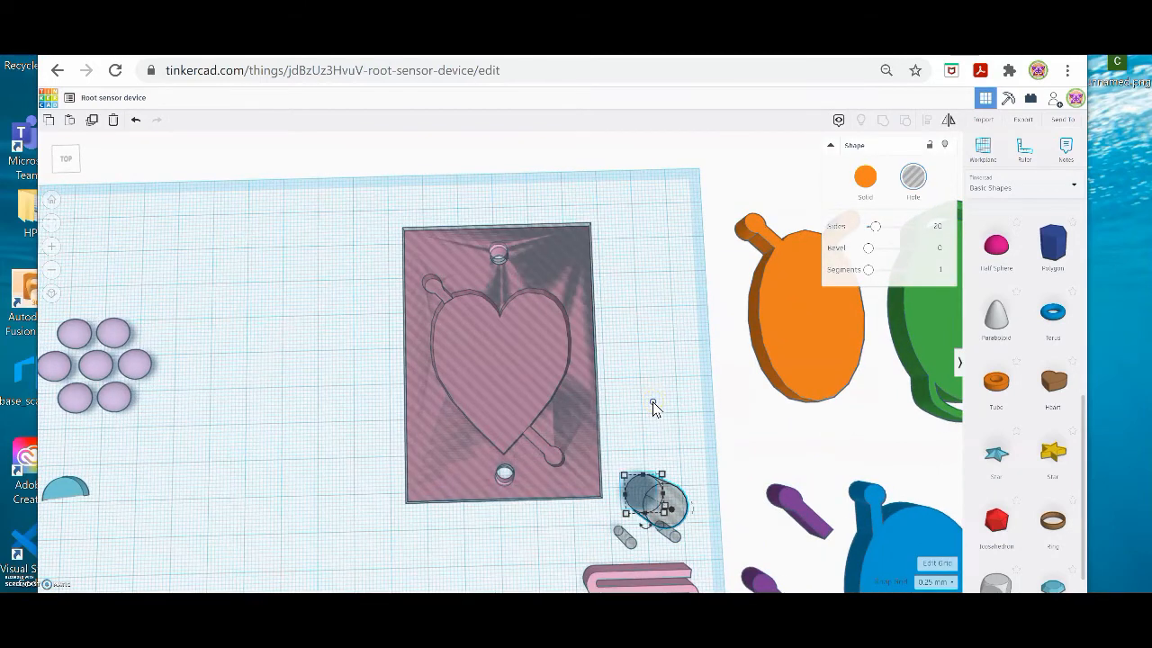
{"action": "left_click", "coordinate": [654, 409]}
{"action": "left_click", "coordinate": [471, 301]}
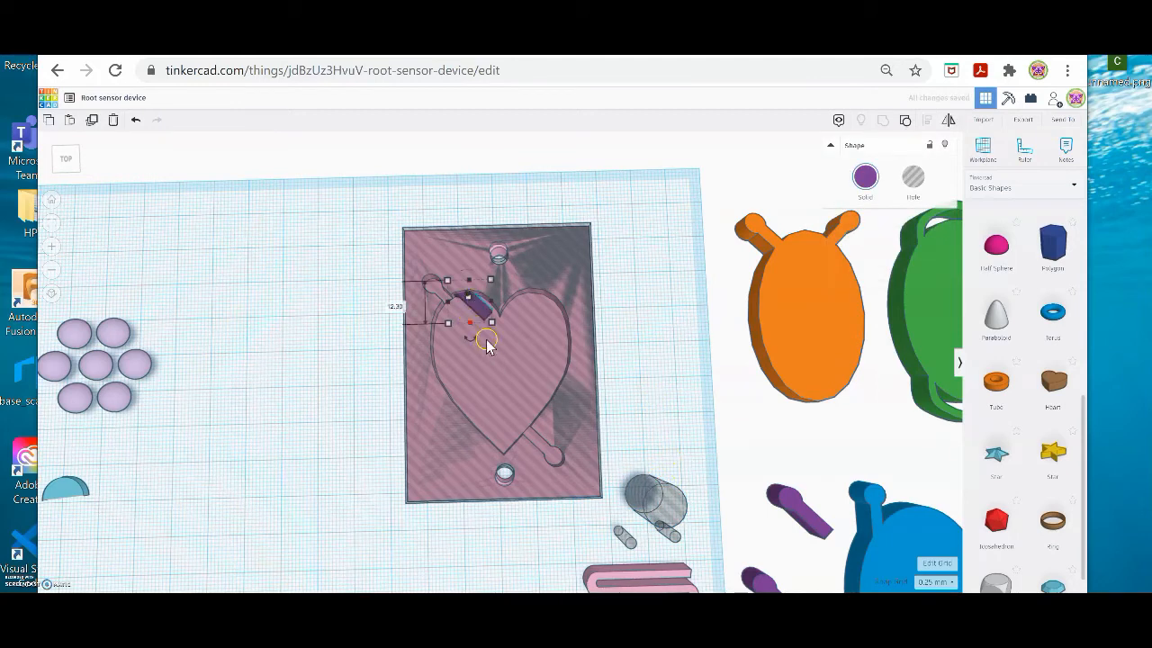
{"action": "key", "text": "Delete"}
Duplicate the large hole cylinder beside the plate and place the copy over the heart's upper right lobe.
{"action": "left_click", "coordinate": [673, 503]}
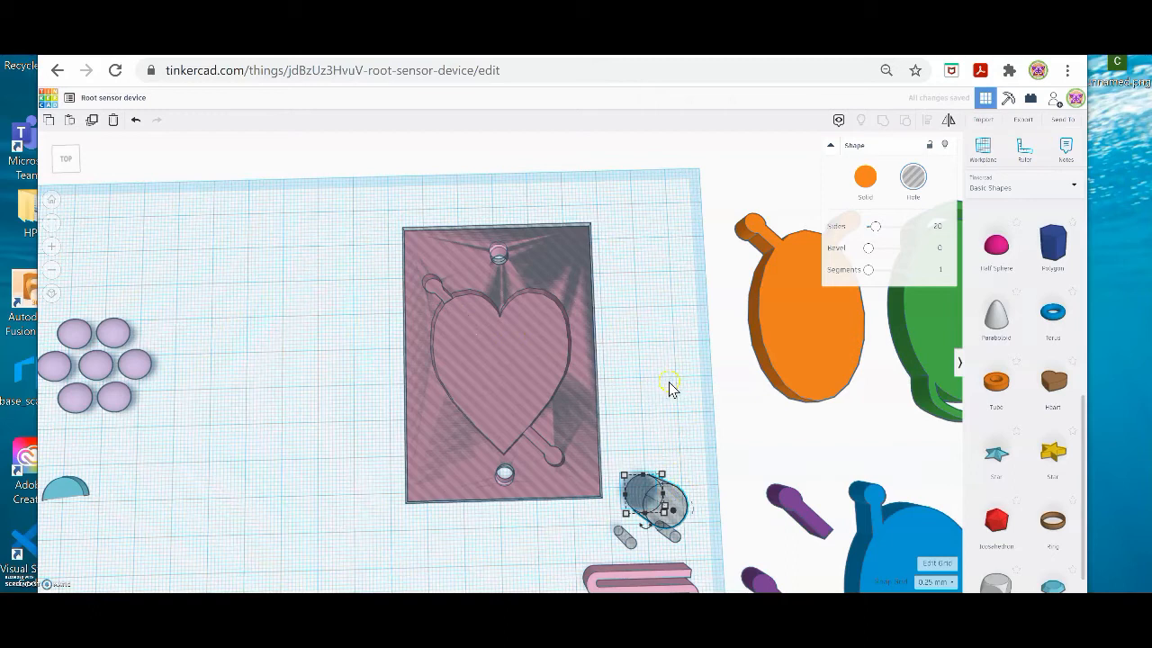
{"action": "key", "text": "Up"}
{"action": "key", "text": "Up"}
{"action": "key", "text": "Up"}
{"action": "key", "text": "Up"}
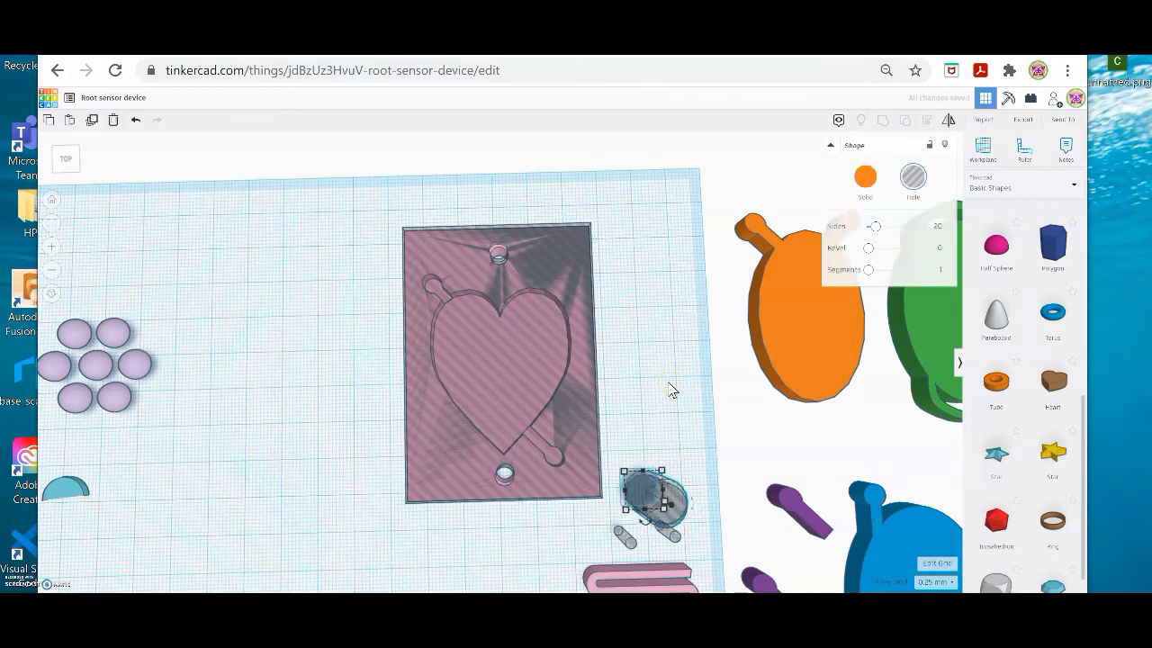
{"action": "key", "text": "Up"}
{"action": "key", "text": "Up"}
{"action": "key", "text": "Up"}
{"action": "key", "text": "Up"}
{"action": "key", "text": "Up"}
{"action": "key", "text": "Up"}
{"action": "key", "text": "Up"}
{"action": "key", "text": "Up"}
{"action": "key", "text": "Up"}
{"action": "key", "text": "Up"}
{"action": "key", "text": "Up"}
{"action": "key", "text": "Up"}
{"action": "key", "text": "Up"}
{"action": "key", "text": "Up"}
{"action": "key", "text": "Up"}
{"action": "key", "text": "Up"}
{"action": "key", "text": "Up"}
{"action": "key", "text": "Up"}
{"action": "key", "text": "Up"}
{"action": "key", "text": "Up"}
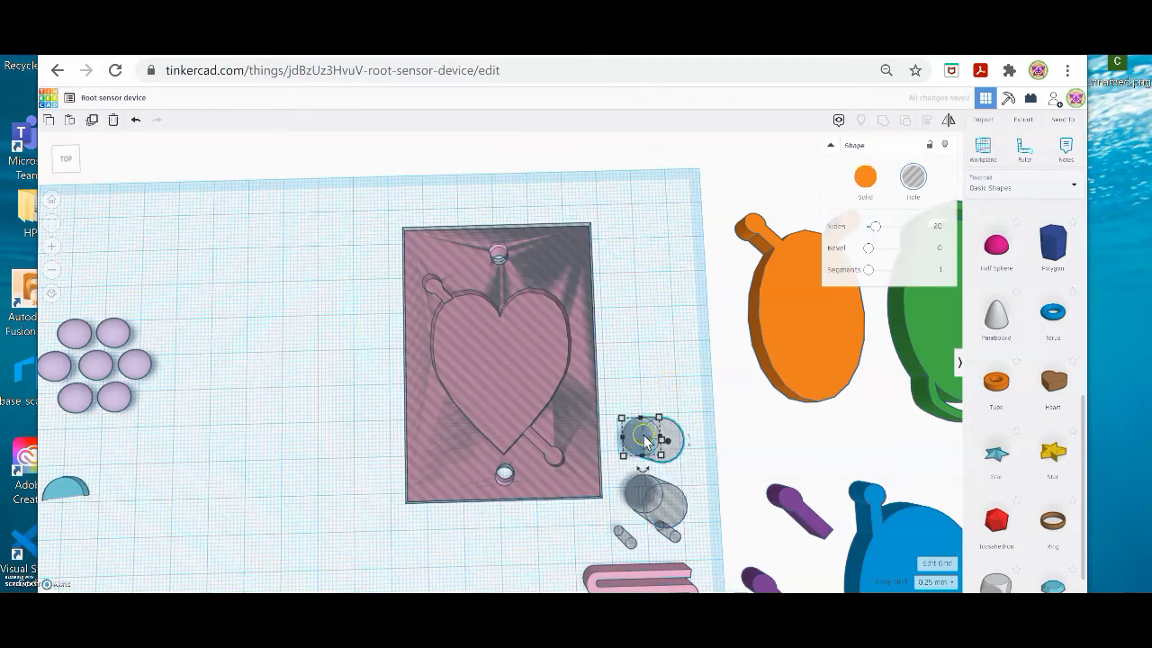
{"action": "left_click_drag", "start_coordinate": [629, 432], "coordinate": [516, 316]}
{"action": "left_click", "coordinate": [689, 399]}
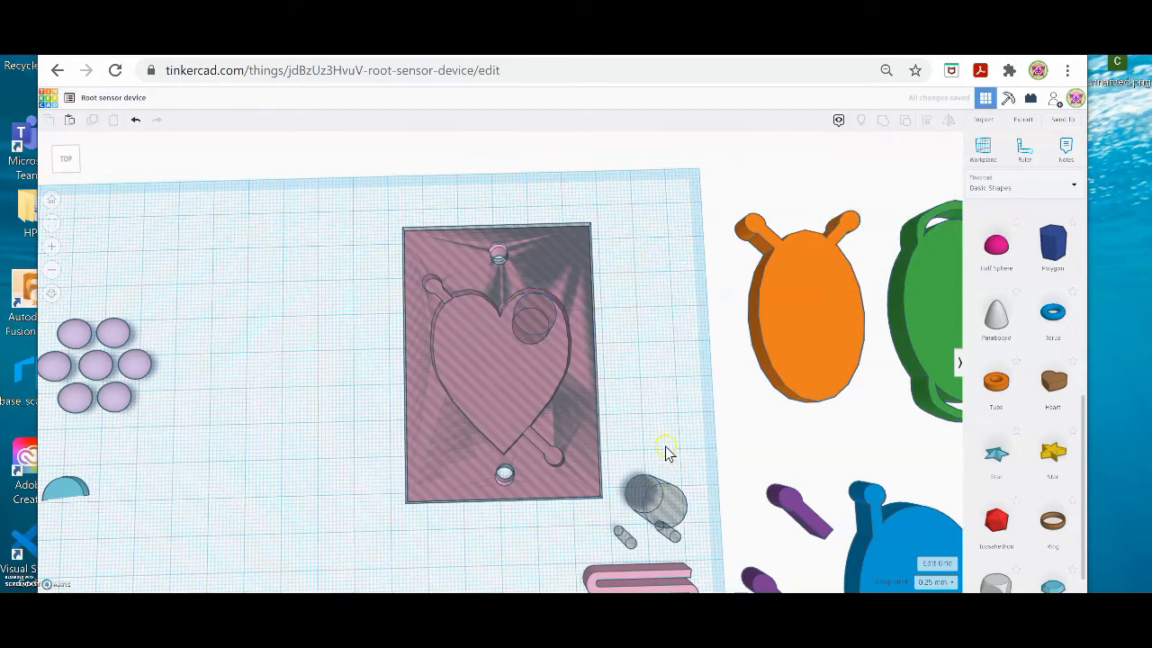
{"action": "left_click", "coordinate": [641, 493]}
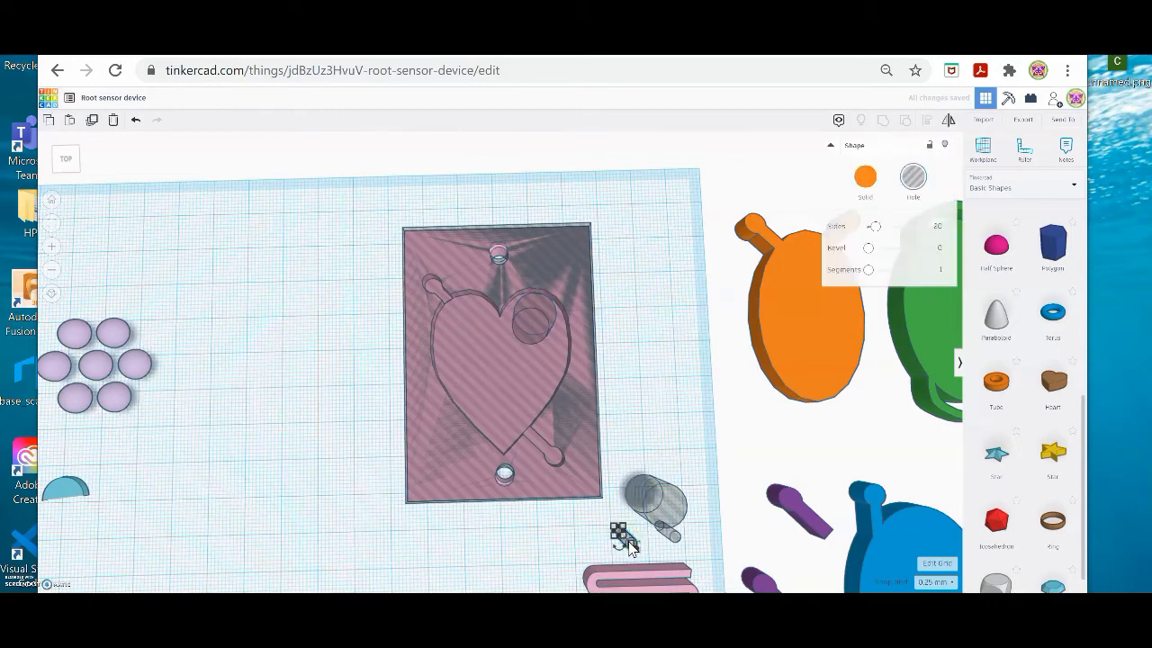
{"action": "key", "text": "ctrl+v"}
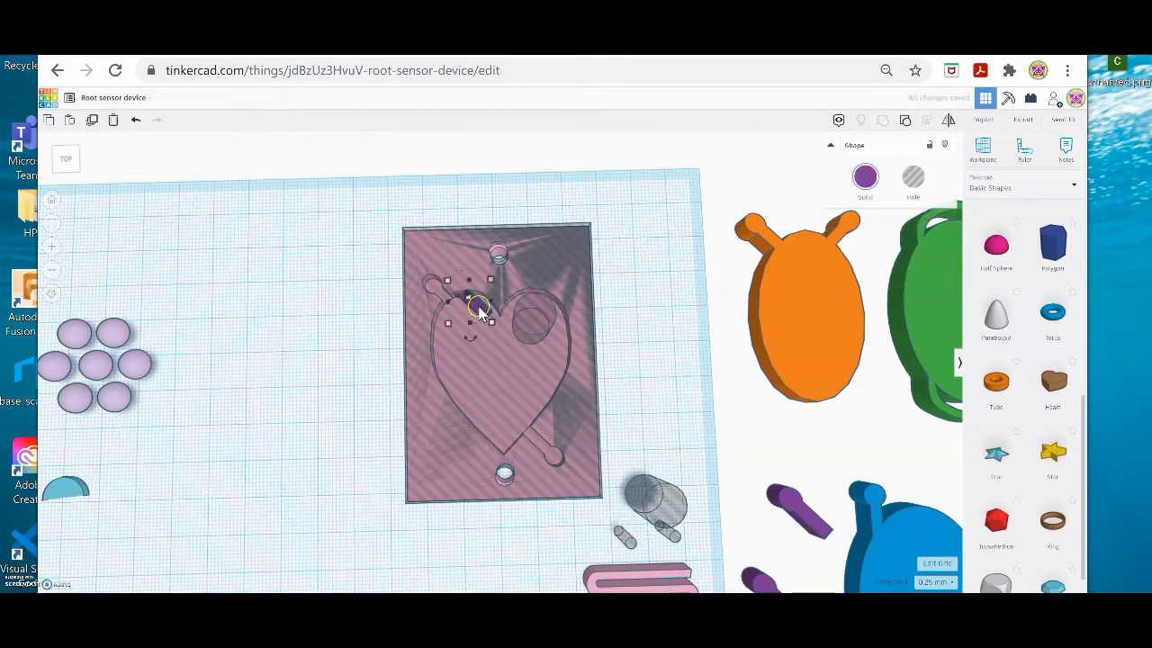
{"action": "left_click", "coordinate": [543, 547]}
Duplicate a small hole cylinder and centre the copy on the round end of the heart's lower right channel.
{"action": "left_click", "coordinate": [626, 543]}
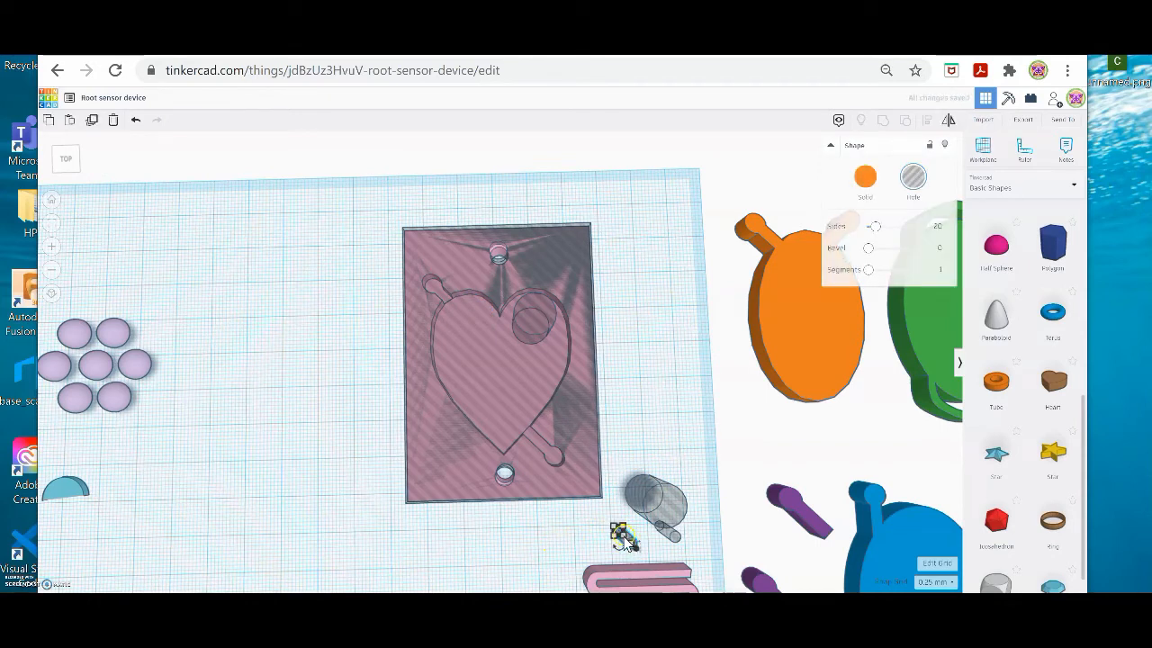
{"action": "key", "text": "Up"}
{"action": "key", "text": "Up"}
{"action": "key", "text": "Up"}
{"action": "key", "text": "Up"}
{"action": "key", "text": "Up"}
{"action": "key", "text": "Up"}
{"action": "key", "text": "Up"}
{"action": "key", "text": "Up"}
{"action": "key", "text": "Up"}
{"action": "key", "text": "Up"}
{"action": "key", "text": "Up"}
{"action": "key", "text": "Up"}
{"action": "key", "text": "Up"}
{"action": "key", "text": "Up"}
{"action": "key", "text": "Up"}
{"action": "key", "text": "Up"}
{"action": "key", "text": "Up"}
{"action": "key", "text": "Up"}
{"action": "key", "text": "Up"}
{"action": "key", "text": "Up"}
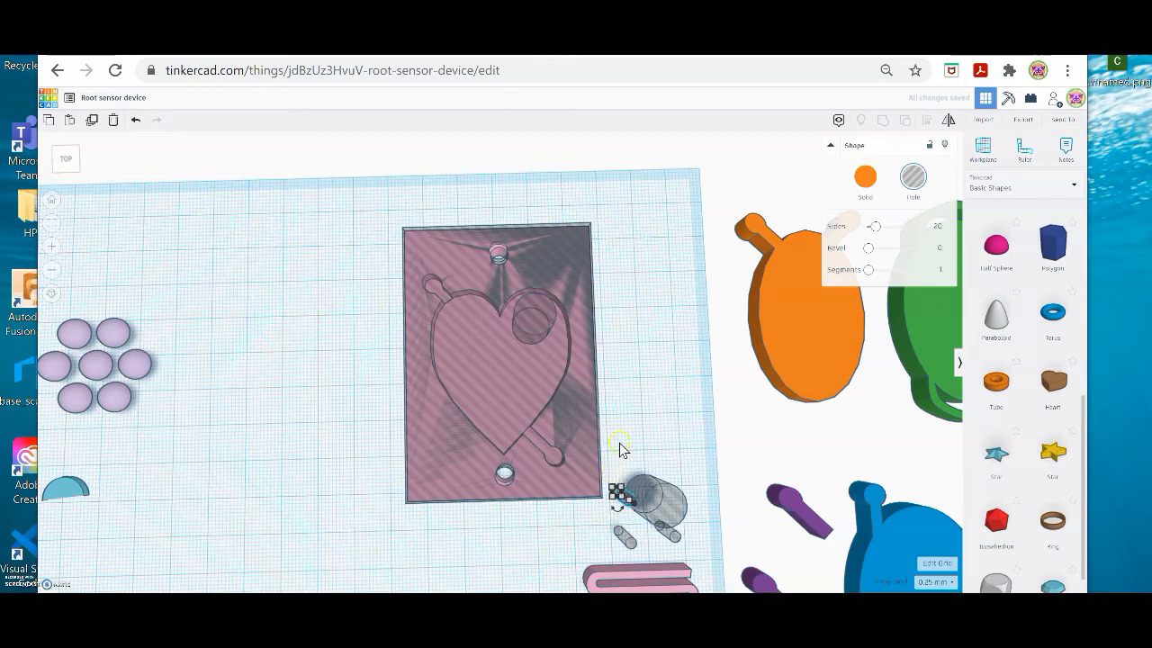
{"action": "key", "text": "Left"}
{"action": "key", "text": "Left"}
{"action": "key", "text": "Left"}
{"action": "key", "text": "Left"}
{"action": "key", "text": "Left"}
{"action": "key", "text": "Left"}
{"action": "key", "text": "Left"}
{"action": "key", "text": "Left"}
{"action": "key", "text": "Left"}
{"action": "key", "text": "Left"}
{"action": "key", "text": "Left"}
{"action": "key", "text": "Left"}
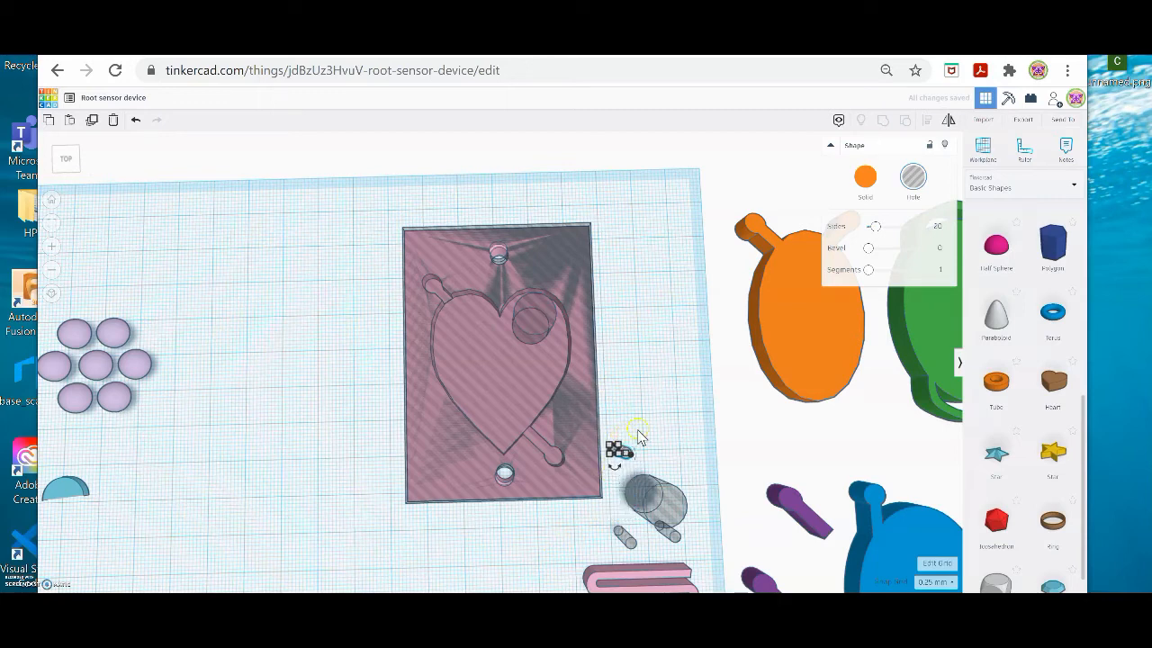
{"action": "key", "text": "Left"}
{"action": "key", "text": "Left"}
{"action": "key", "text": "Left"}
{"action": "key", "text": "Left"}
{"action": "key", "text": "Left"}
{"action": "key", "text": "Left"}
{"action": "key", "text": "Left"}
{"action": "key", "text": "Left"}
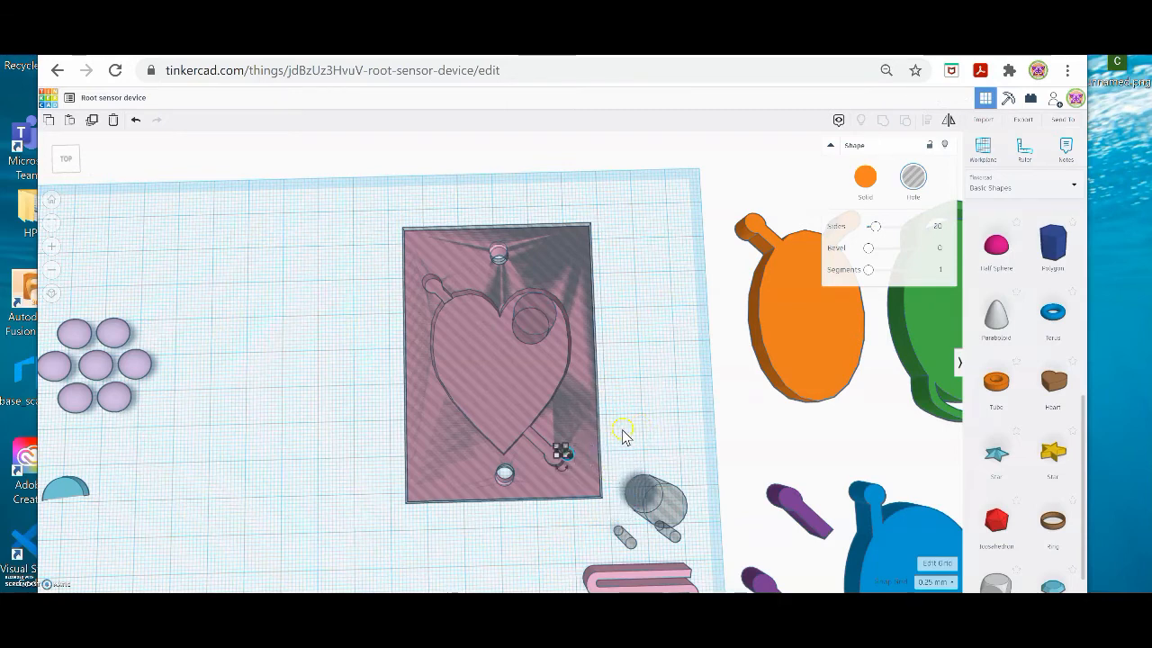
{"action": "key", "text": "Left"}
{"action": "key", "text": "Left"}
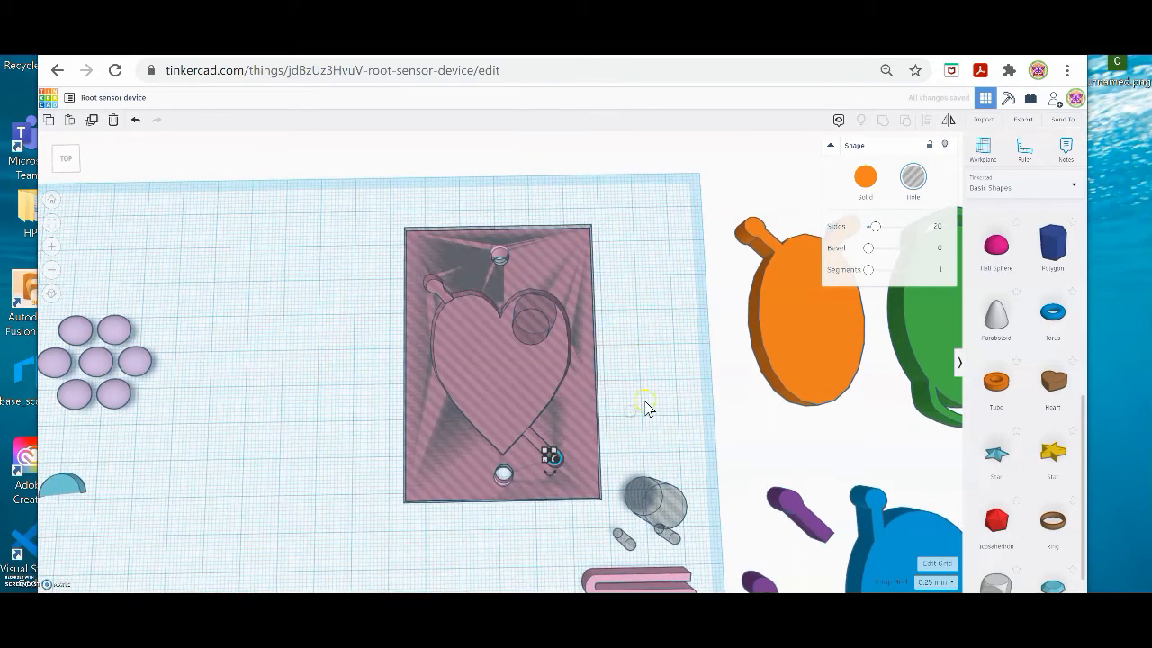
{"action": "right_click_drag", "start_coordinate": [648, 404], "coordinate": [638, 347]}
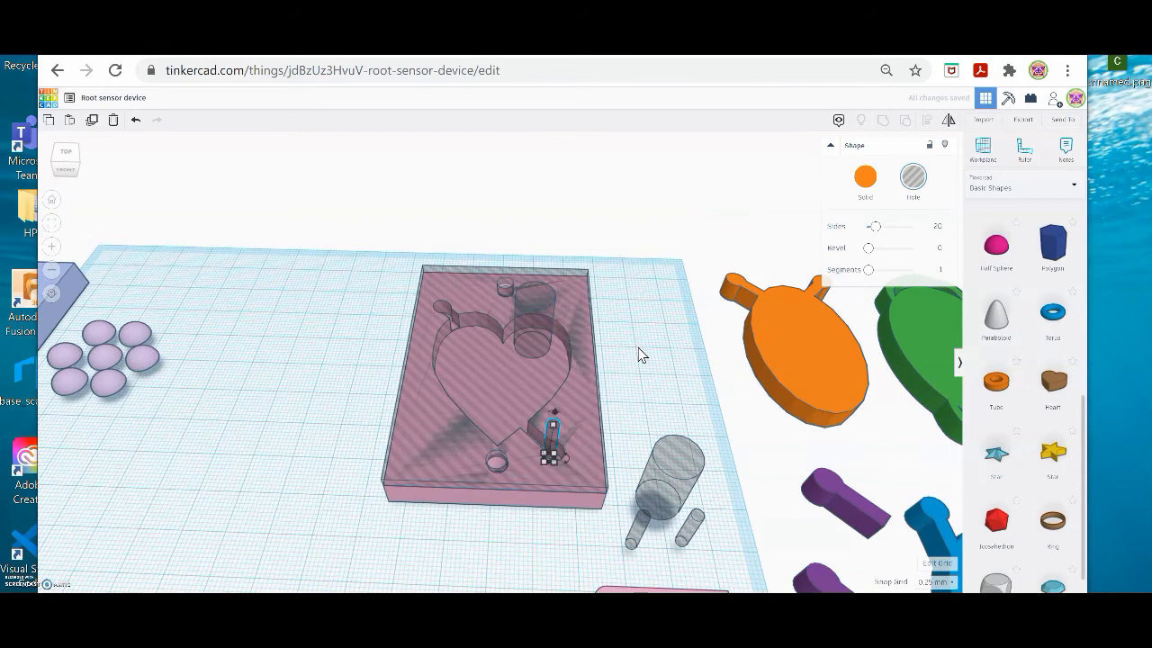
{"action": "left_click", "coordinate": [638, 347]}
{"action": "right_click_drag", "start_coordinate": [637, 356], "coordinate": [640, 391]}
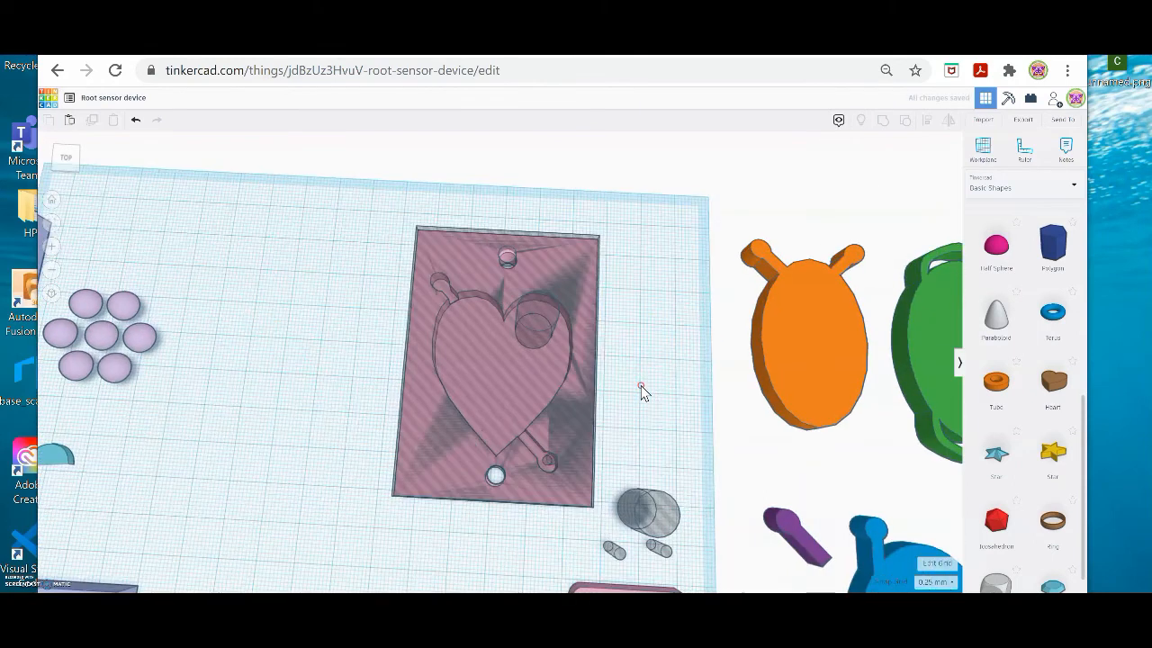
{"action": "left_click", "coordinate": [562, 455]}
Duplicate the small hole cylinder again and place the copy over the round end of the heart's upper left channel.
{"action": "left_click", "coordinate": [619, 550]}
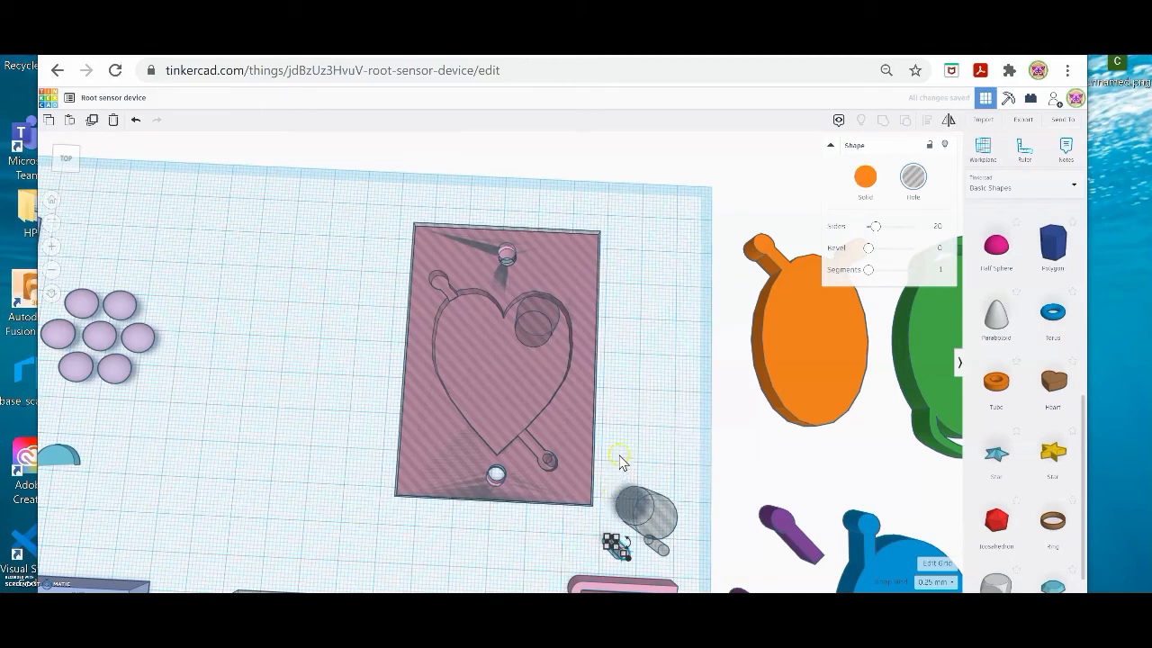
{"action": "left_click", "coordinate": [638, 432]}
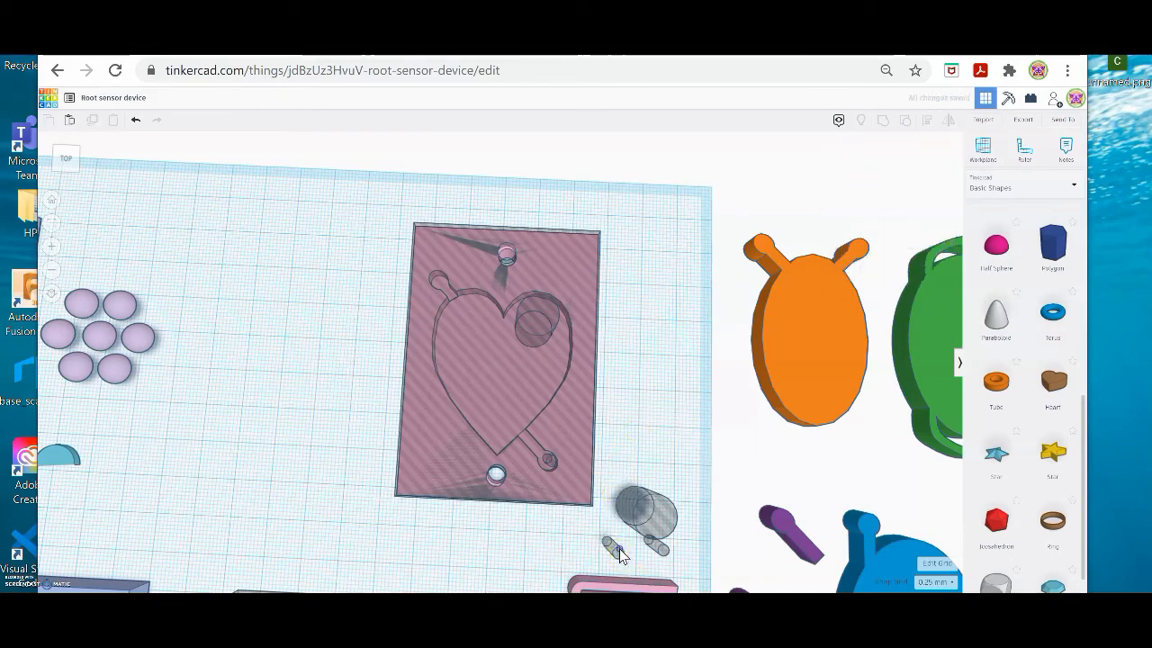
{"action": "left_click", "coordinate": [611, 545]}
{"action": "left_click_drag", "start_coordinate": [617, 511], "coordinate": [627, 427]}
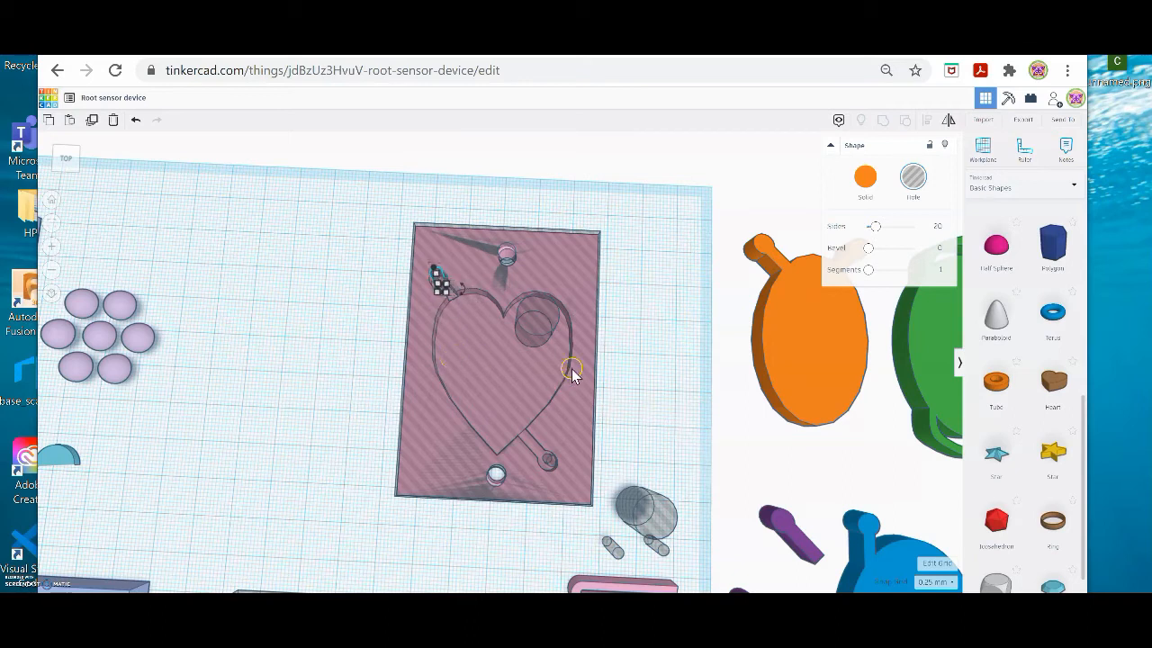
{"action": "right_click_drag", "start_coordinate": [633, 310], "coordinate": [630, 412]}
Ungroup the see-through lid into its plate and separate hole cylinders.
{"action": "left_click", "coordinate": [527, 270]}
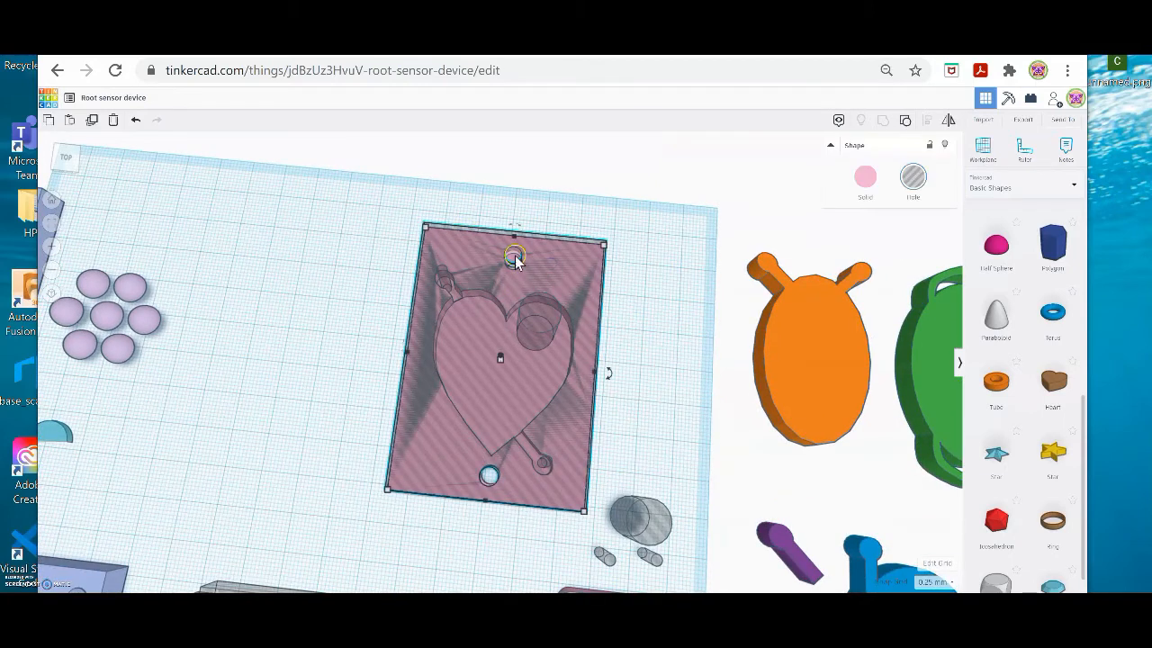
{"action": "left_click", "coordinate": [905, 123]}
{"action": "left_click", "coordinate": [647, 187]}
{"action": "mouse_move", "coordinate": [647, 187]}
{"action": "right_mouse_down"}
{"action": "mouse_move", "coordinate": [651, 255]}
{"action": "mouse_move", "coordinate": [647, 202]}
{"action": "right_mouse_up"}
{"action": "left_click", "coordinate": [511, 248]}
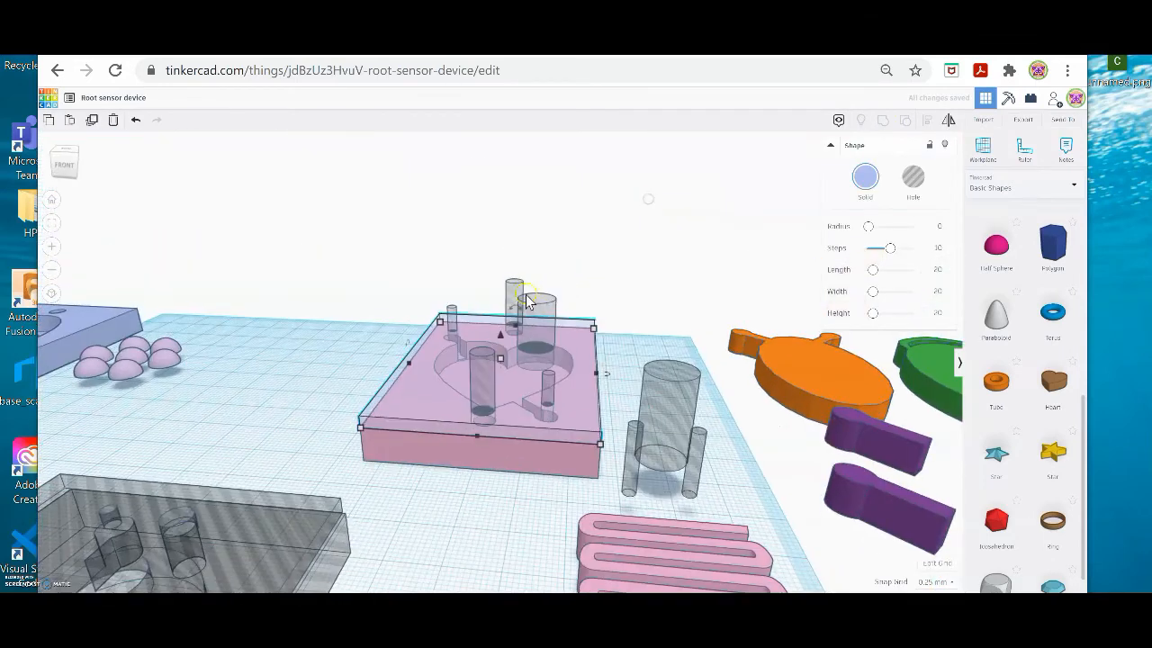
Nudge the lid's upper connector hole cylinder slightly toward the heart to align it with the plate beneath.
{"action": "left_click", "coordinate": [515, 286]}
{"action": "right_click_drag", "start_coordinate": [586, 264], "coordinate": [589, 347]}
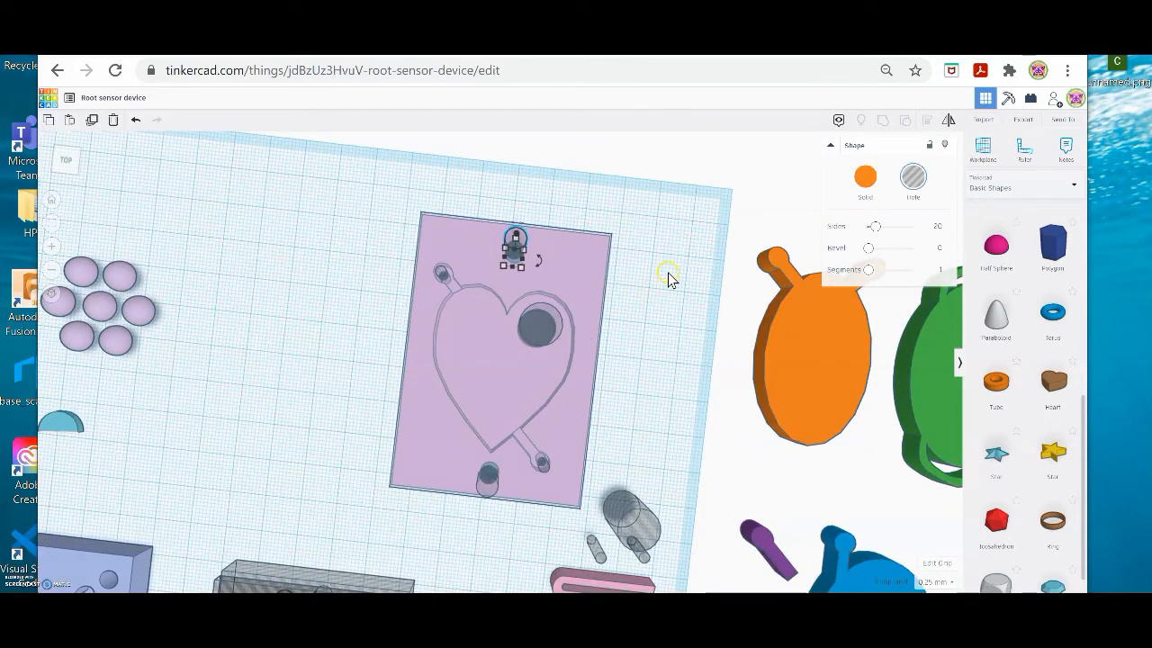
{"action": "key", "text": "Down"}
{"action": "key", "text": "Down"}
{"action": "key", "text": "Down"}
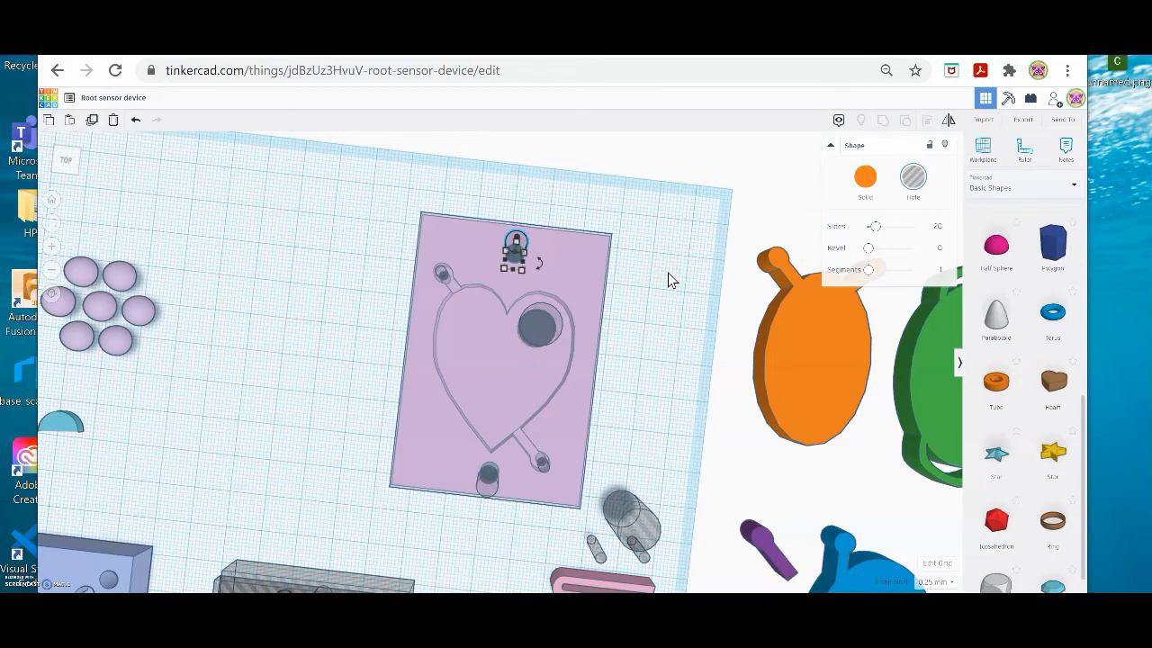
{"action": "right_click_drag", "start_coordinate": [663, 329], "coordinate": [488, 448]}
{"action": "right_click_drag", "start_coordinate": [654, 362], "coordinate": [442, 274]}
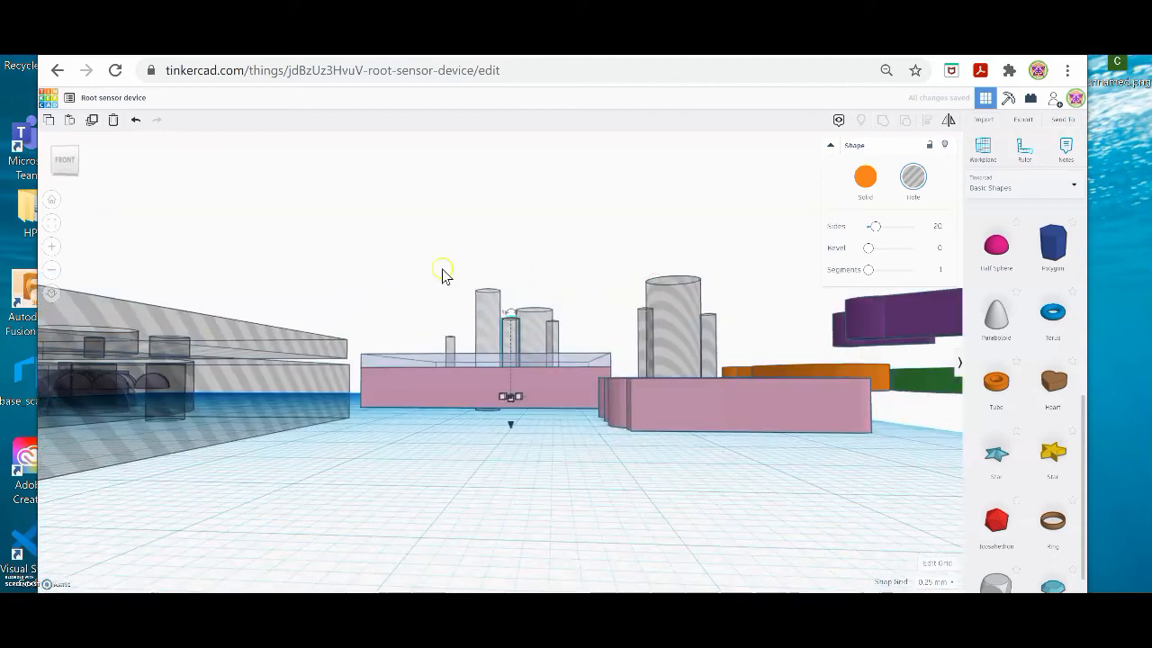
{"action": "left_click_drag", "start_coordinate": [384, 249], "coordinate": [507, 231]}
{"action": "left_click_drag", "start_coordinate": [405, 244], "coordinate": [601, 275]}
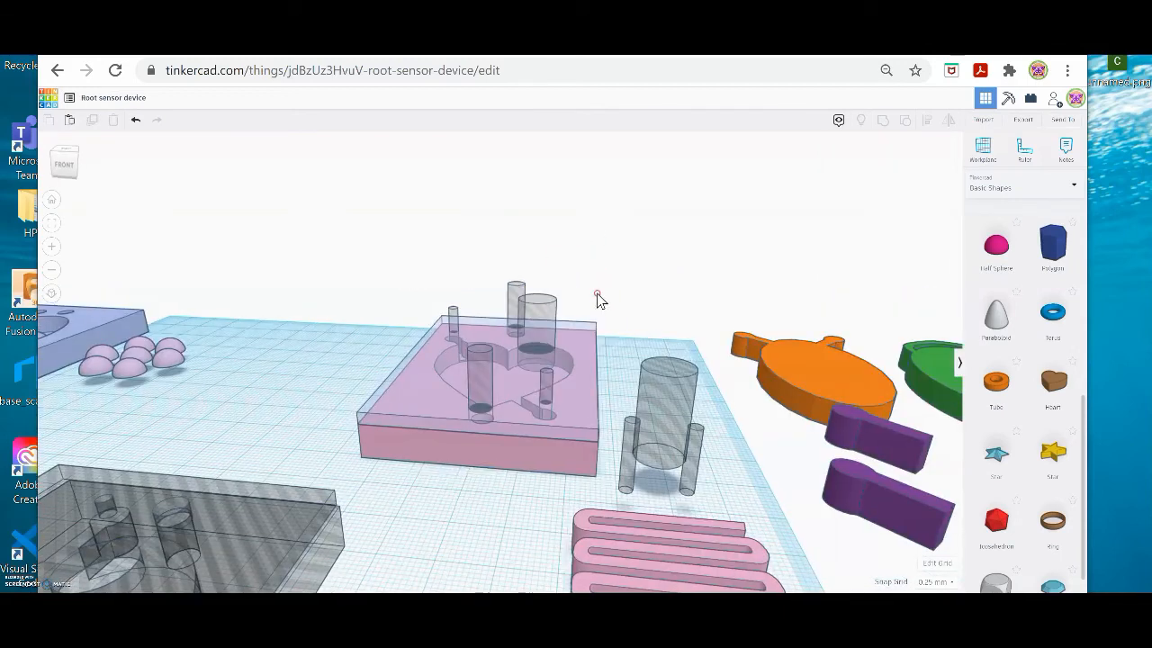
Recolour the lid plate from the preset colours to the same light pink as the base and turn off its transparency.
{"action": "right_click_drag", "start_coordinate": [598, 300], "coordinate": [588, 324]}
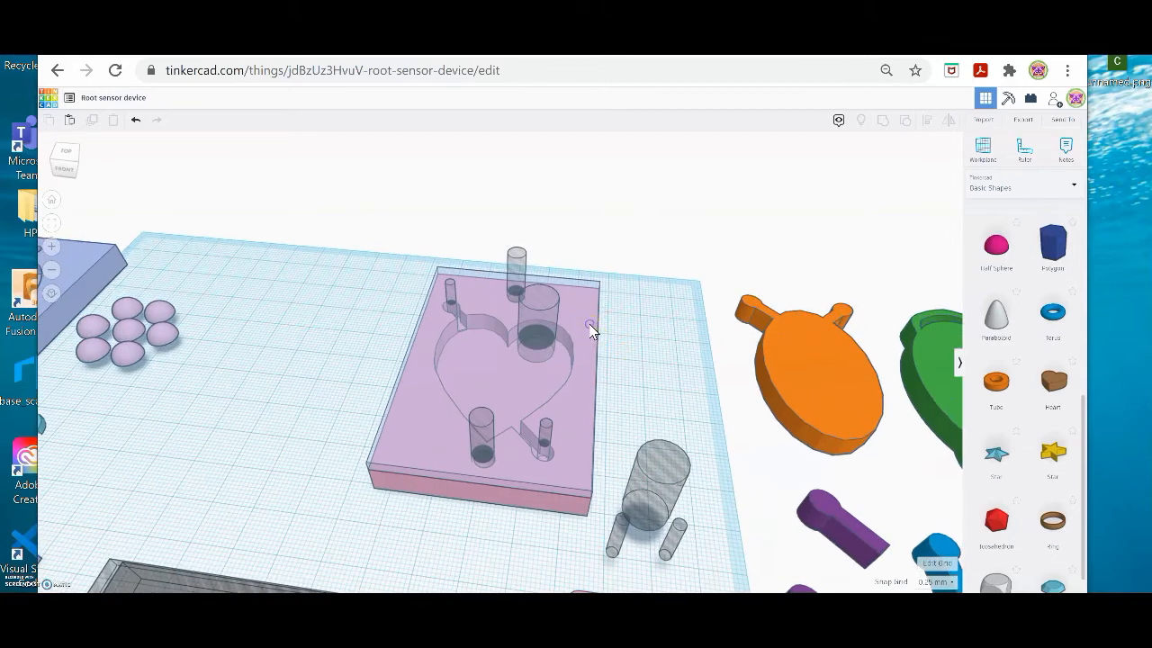
{"action": "left_click", "coordinate": [592, 330]}
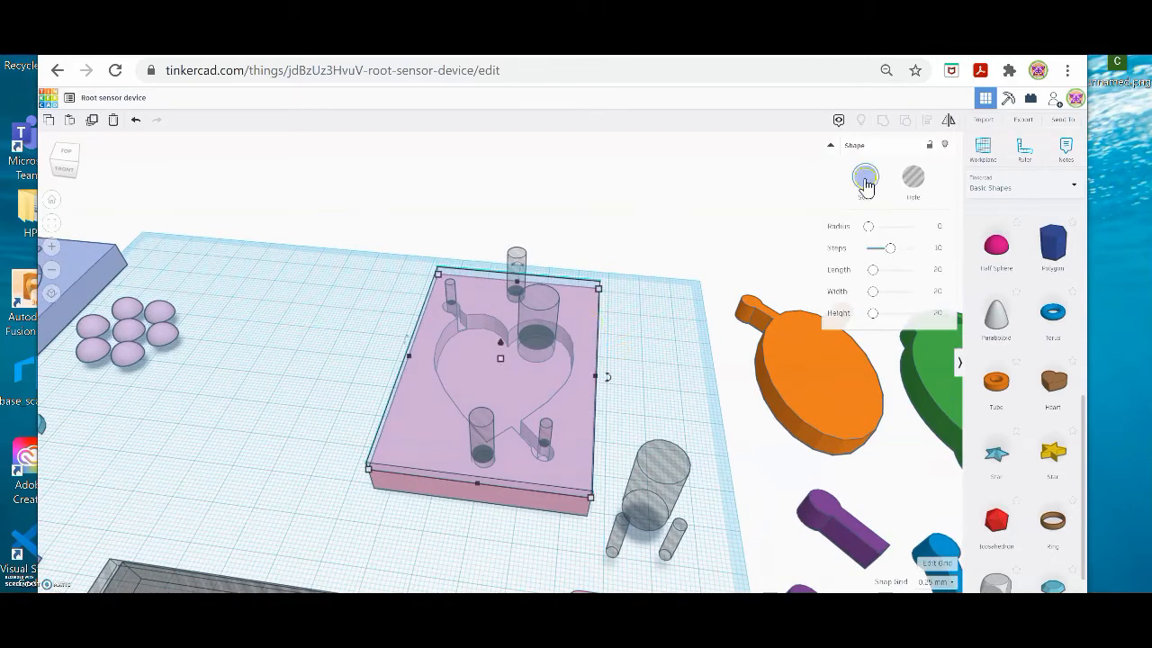
{"action": "left_click", "coordinate": [865, 179]}
{"action": "left_click", "coordinate": [986, 238]}
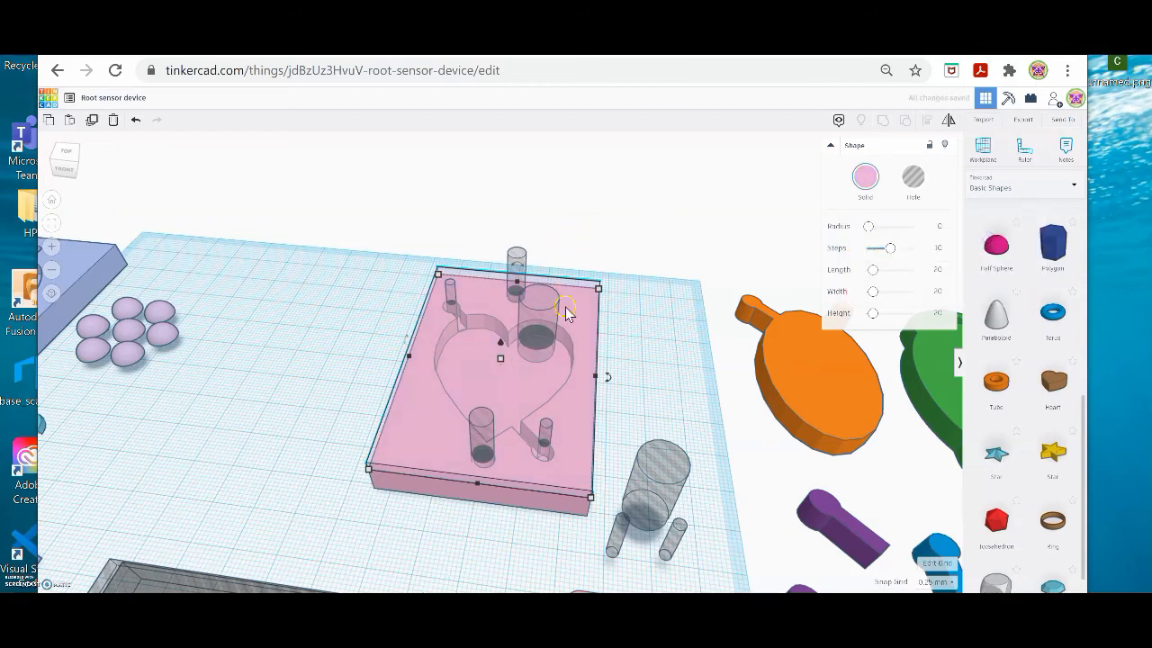
{"action": "left_click", "coordinate": [863, 184]}
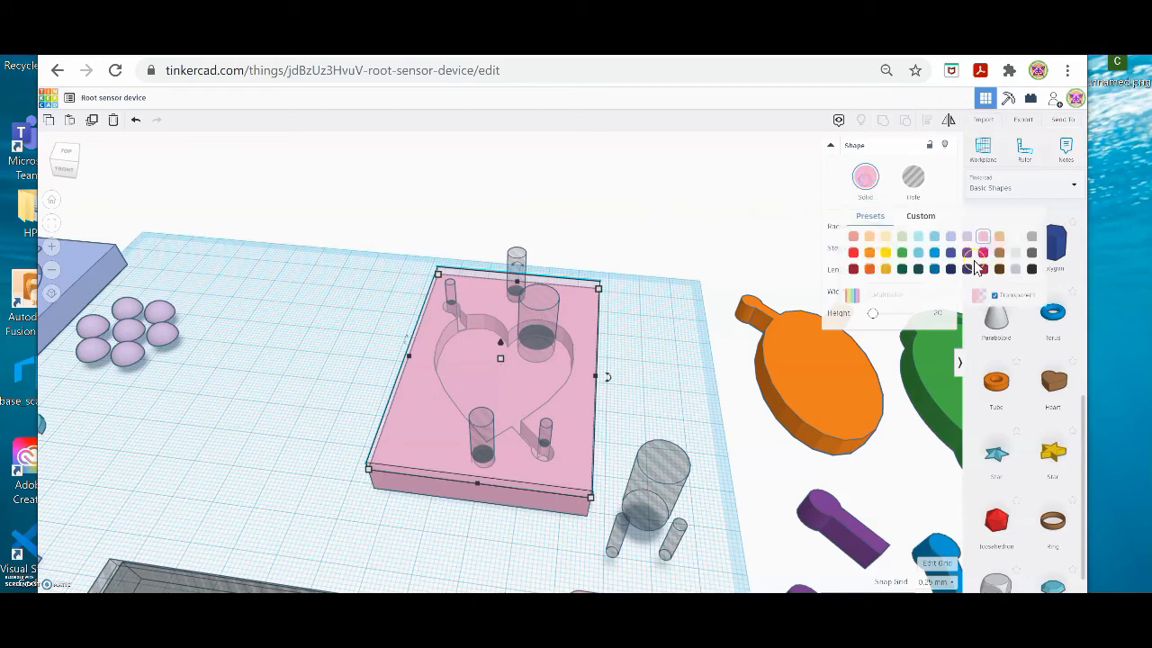
{"action": "left_click", "coordinate": [994, 296]}
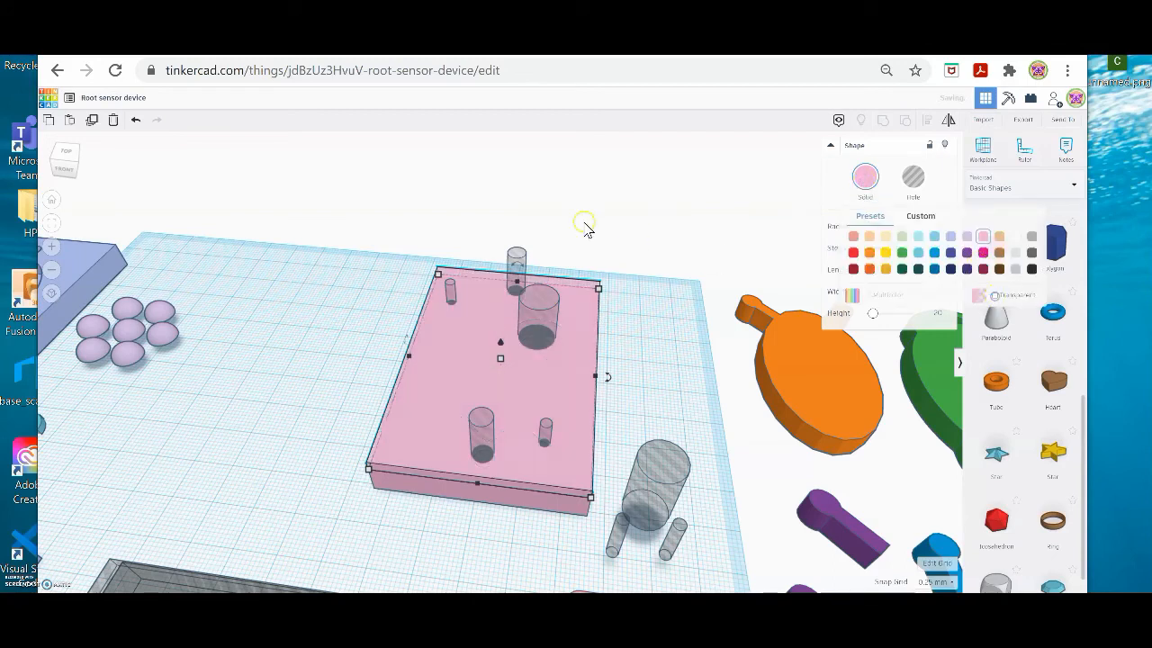
{"action": "left_click", "coordinate": [679, 326]}
Group the lid plate with its five hole cylinders to cut the openings through the lid.
{"action": "right_click_drag", "start_coordinate": [664, 321], "coordinate": [622, 344]}
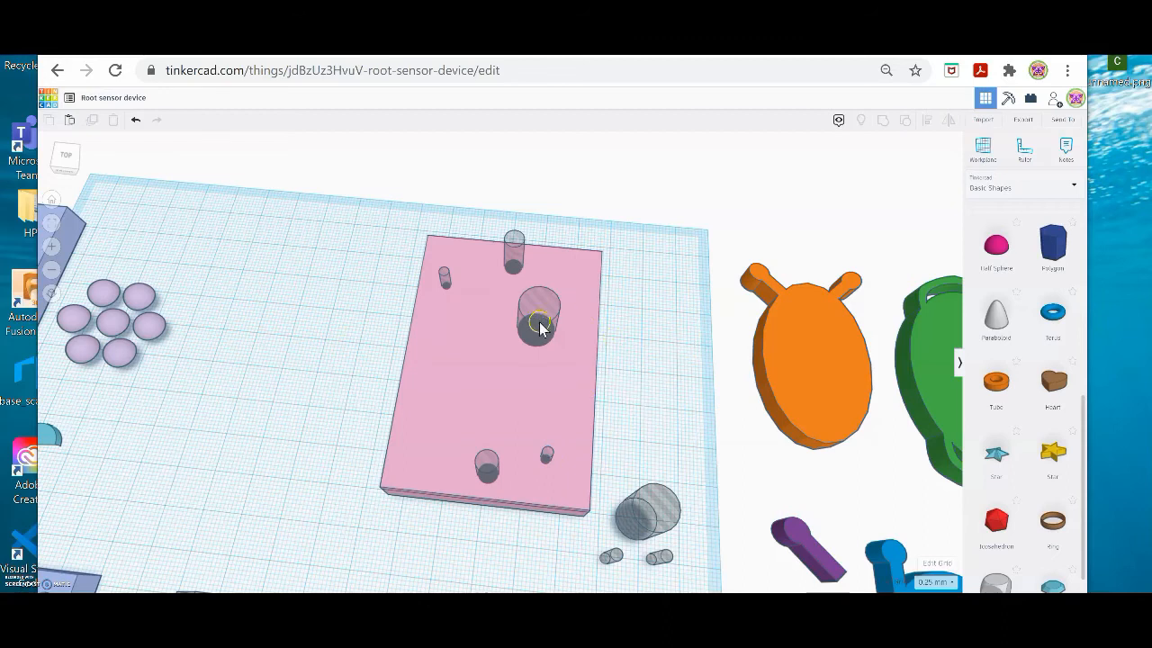
{"action": "right_click_drag", "start_coordinate": [627, 301], "coordinate": [631, 221]}
{"action": "left_click_drag", "start_coordinate": [391, 256], "coordinate": [596, 362]}
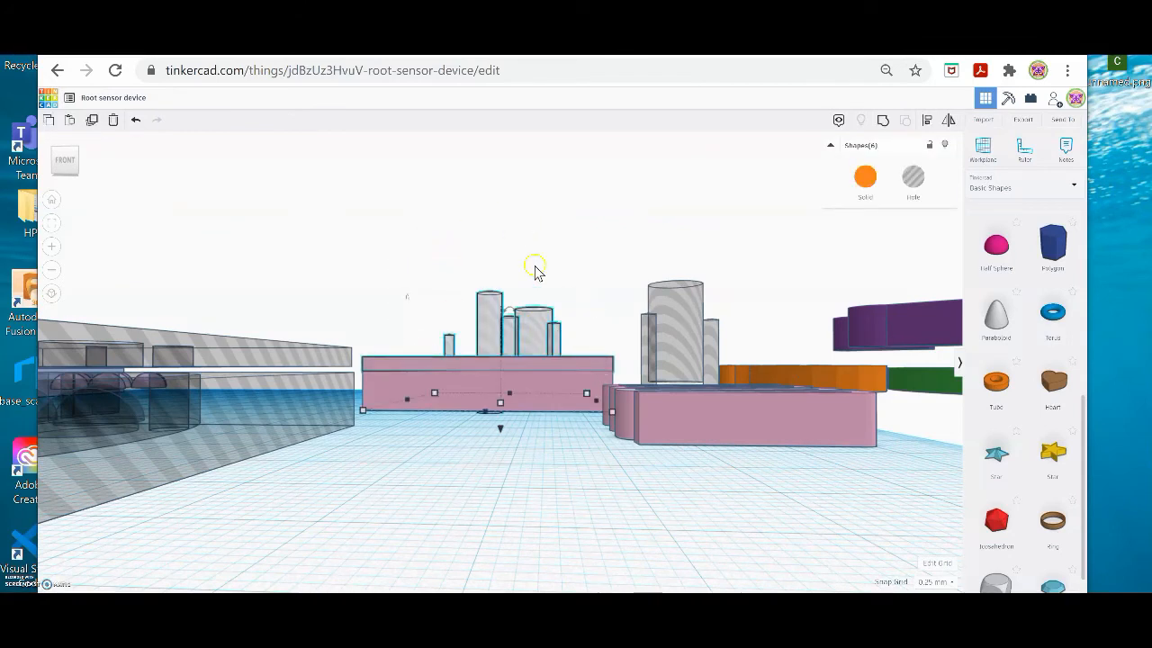
{"action": "left_click", "coordinate": [883, 120]}
{"action": "left_click", "coordinate": [625, 212]}
{"action": "right_click_drag", "start_coordinate": [459, 209], "coordinate": [471, 344]}
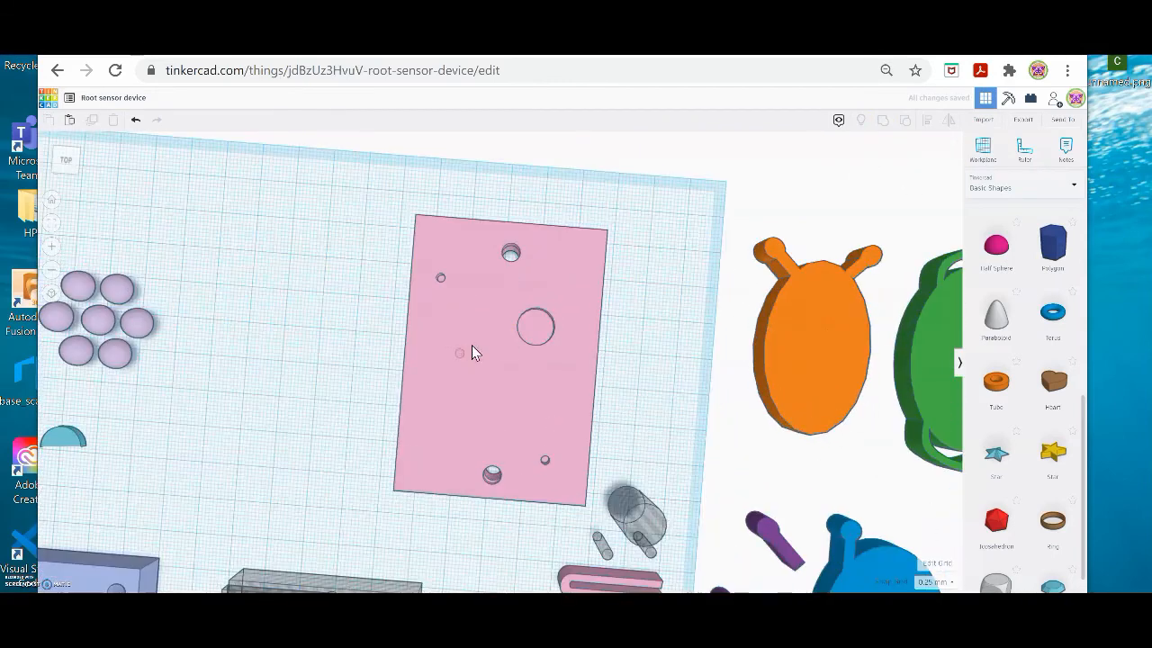
{"action": "right_click_drag", "start_coordinate": [636, 378], "coordinate": [637, 248]}
{"action": "left_click", "coordinate": [386, 279]}
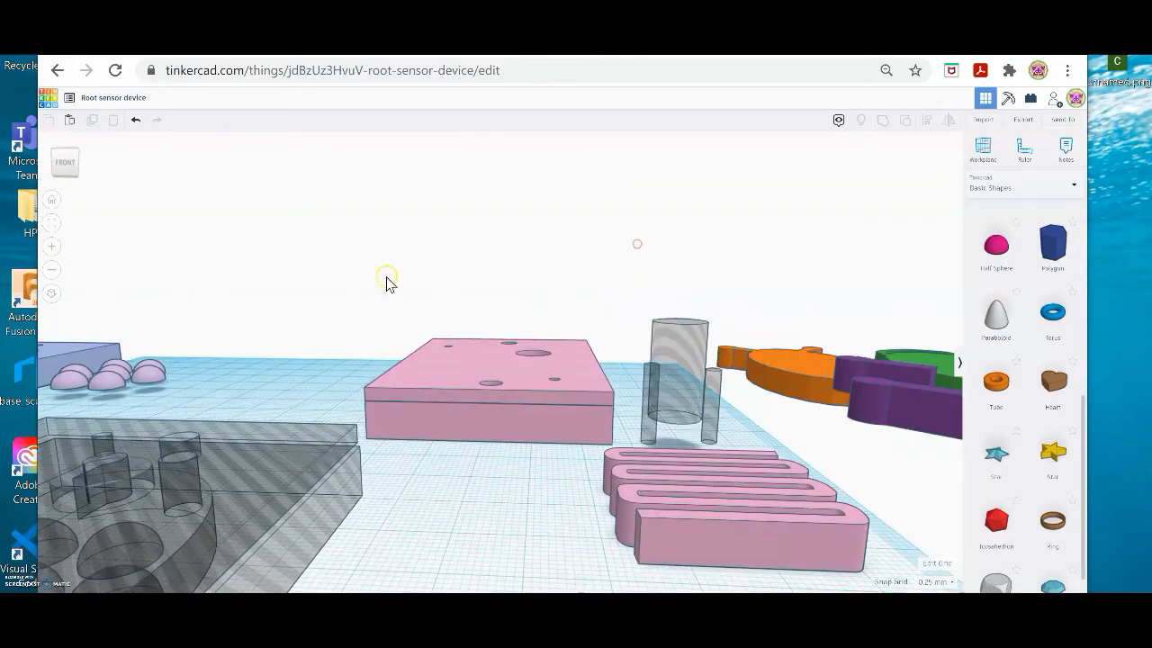
Try to adjust the lid's height above the base plate.
{"action": "left_click_drag", "start_coordinate": [517, 438], "coordinate": [503, 261]}
{"action": "right_click_drag", "start_coordinate": [484, 362], "coordinate": [482, 397]}
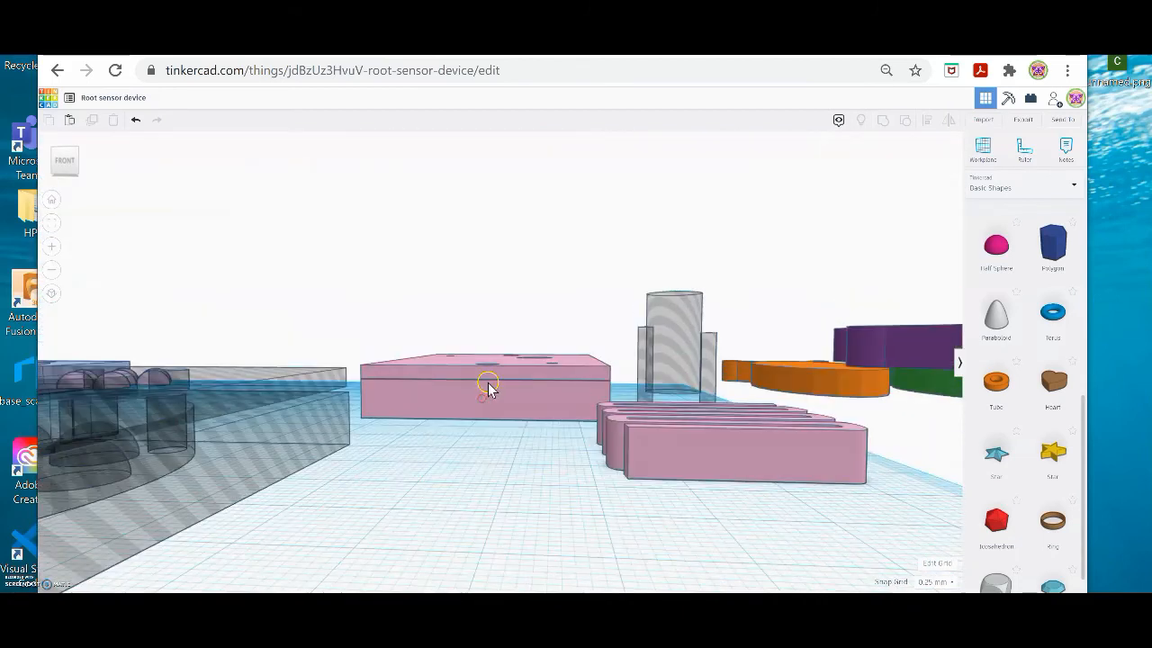
{"action": "left_click", "coordinate": [499, 365]}
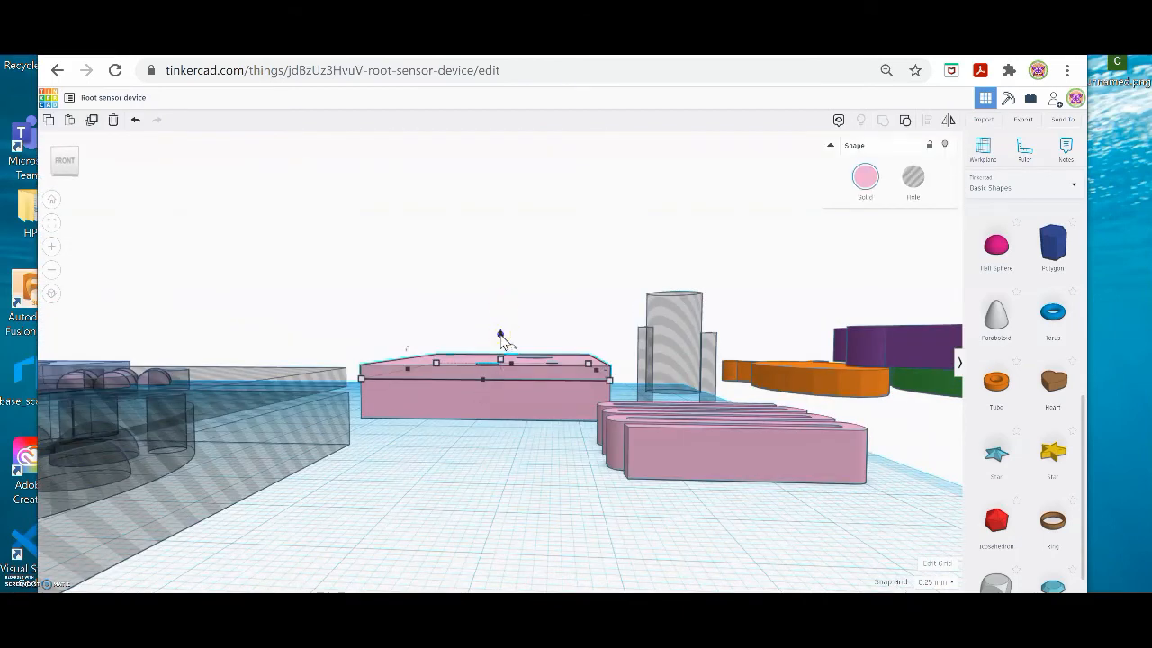
{"action": "left_click_drag", "start_coordinate": [501, 336], "coordinate": [507, 430]}
{"action": "left_click", "coordinate": [485, 316]}
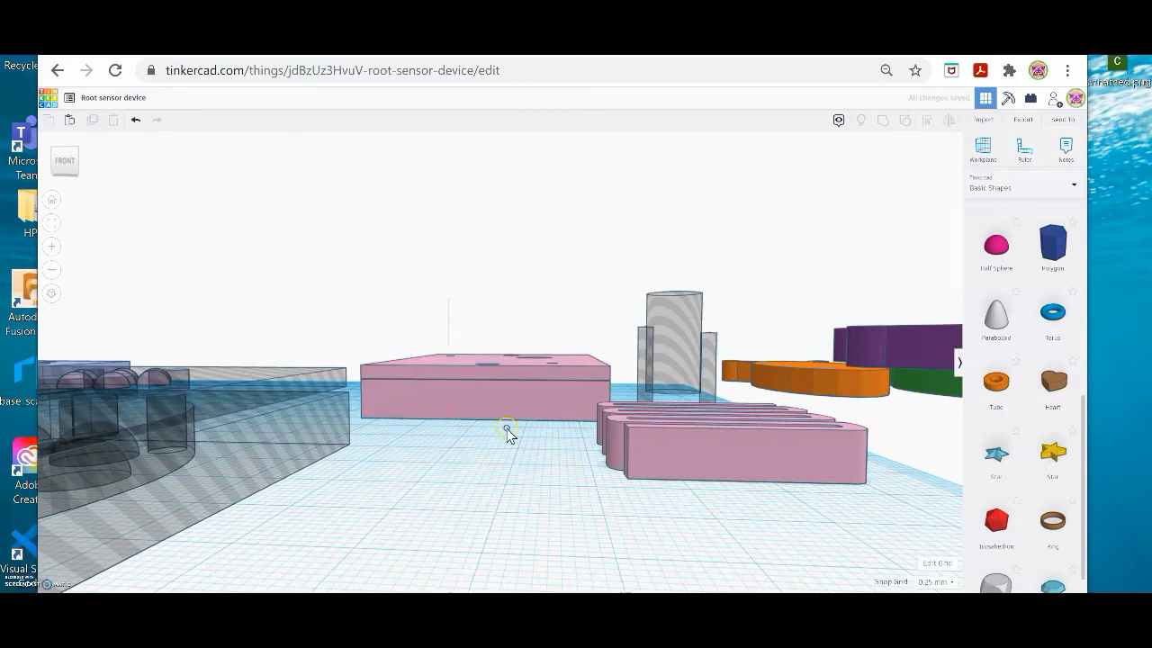
Group the lid with the base plate and turn the combined device into a hole to inspect the heart chamber, channels and openings inside.
{"action": "left_click_drag", "start_coordinate": [537, 468], "coordinate": [534, 458]}
{"action": "left_click", "coordinate": [862, 121]}
{"action": "mouse_move", "coordinate": [563, 250]}
{"action": "right_mouse_down"}
{"action": "mouse_move", "coordinate": [565, 370]}
{"action": "mouse_move", "coordinate": [674, 284]}
{"action": "right_mouse_up"}
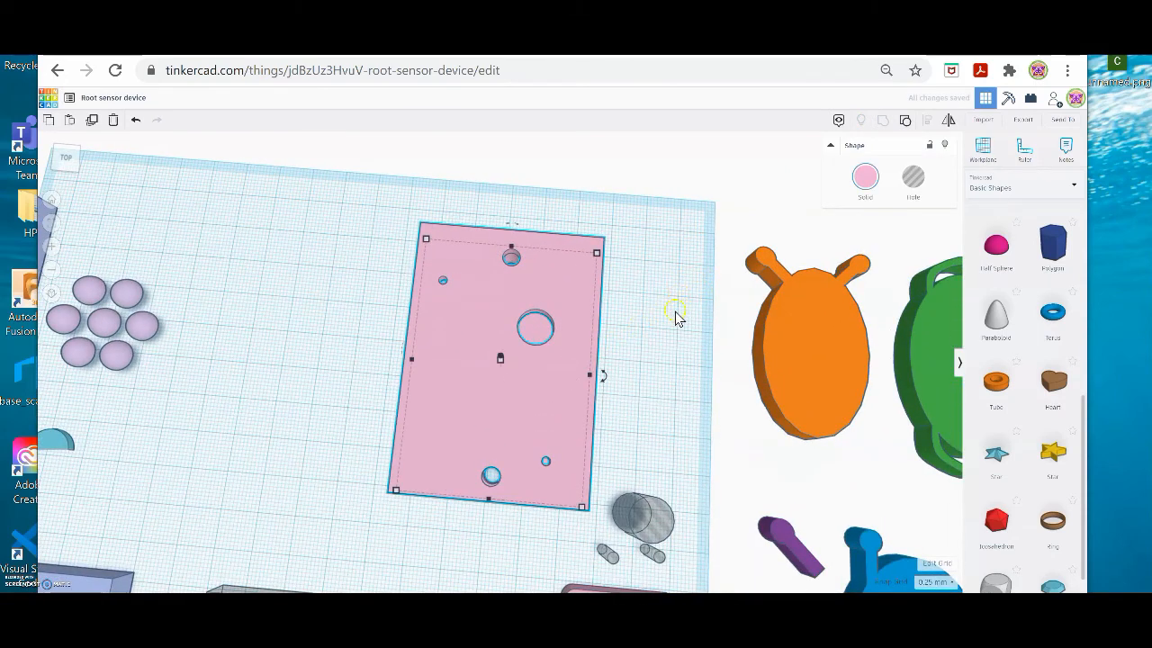
{"action": "left_click", "coordinate": [912, 176]}
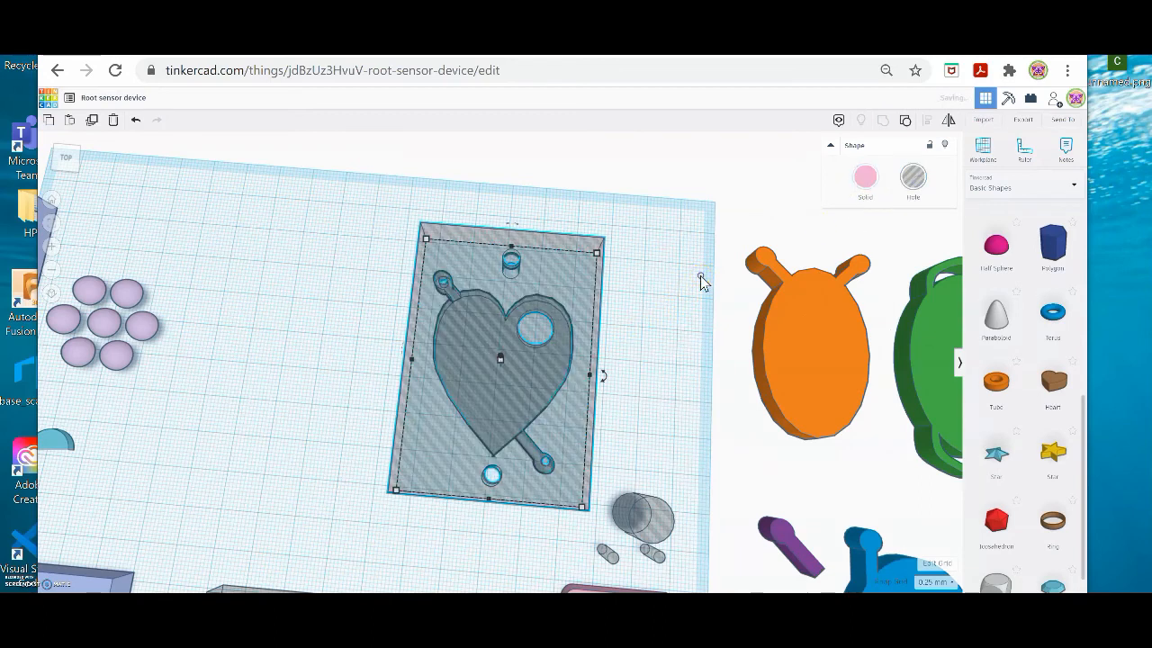
{"action": "left_click", "coordinate": [616, 278]}
{"action": "mouse_move", "coordinate": [644, 286]}
{"action": "right_mouse_down"}
{"action": "mouse_move", "coordinate": [656, 314]}
{"action": "mouse_move", "coordinate": [630, 159]}
{"action": "mouse_move", "coordinate": [642, 317]}
{"action": "mouse_move", "coordinate": [558, 281]}
{"action": "right_mouse_up"}
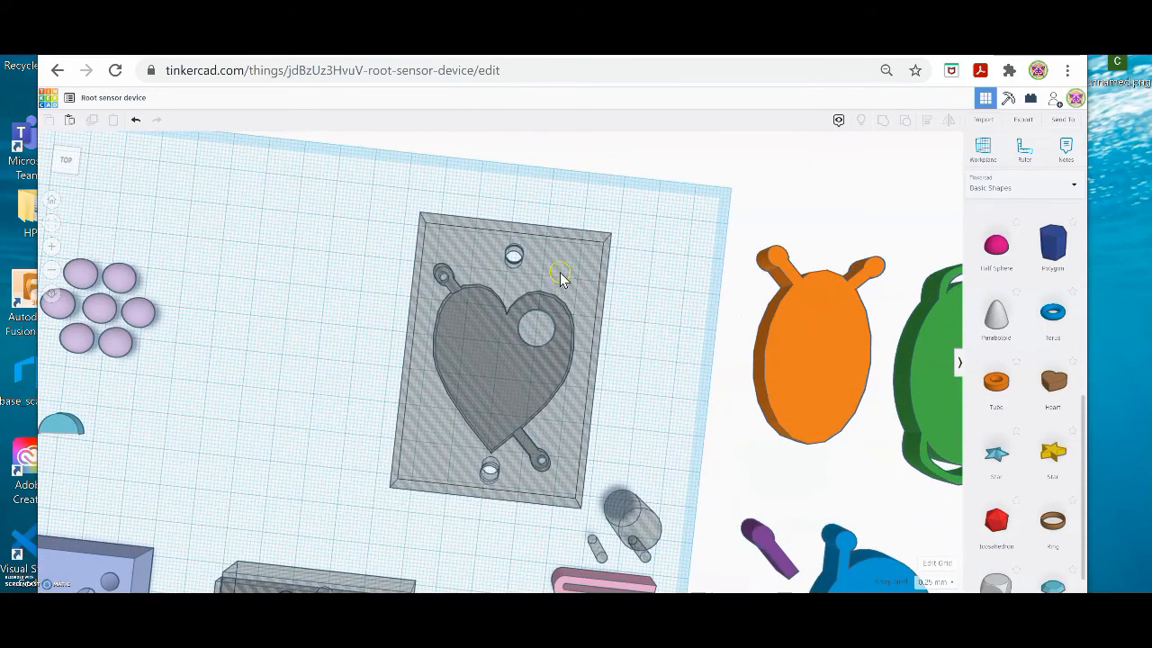
{"action": "mouse_move", "coordinate": [618, 372]}
{"action": "right_mouse_down"}
{"action": "mouse_move", "coordinate": [582, 300]}
{"action": "mouse_move", "coordinate": [617, 326]}
{"action": "right_mouse_up"}
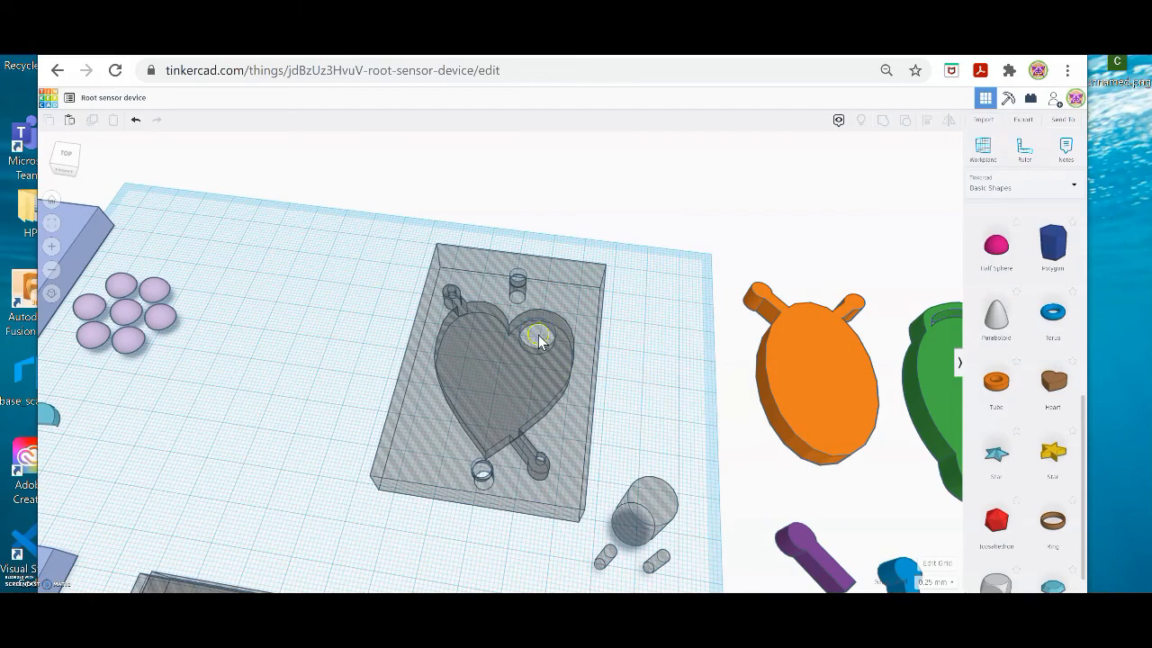
{"action": "right_click_drag", "start_coordinate": [592, 459], "coordinate": [275, 364]}
{"action": "right_click_drag", "start_coordinate": [380, 389], "coordinate": [562, 413]}
Turn the combined device back into a solid and ungroup it into separate lid and base plate.
{"action": "left_click", "coordinate": [563, 413]}
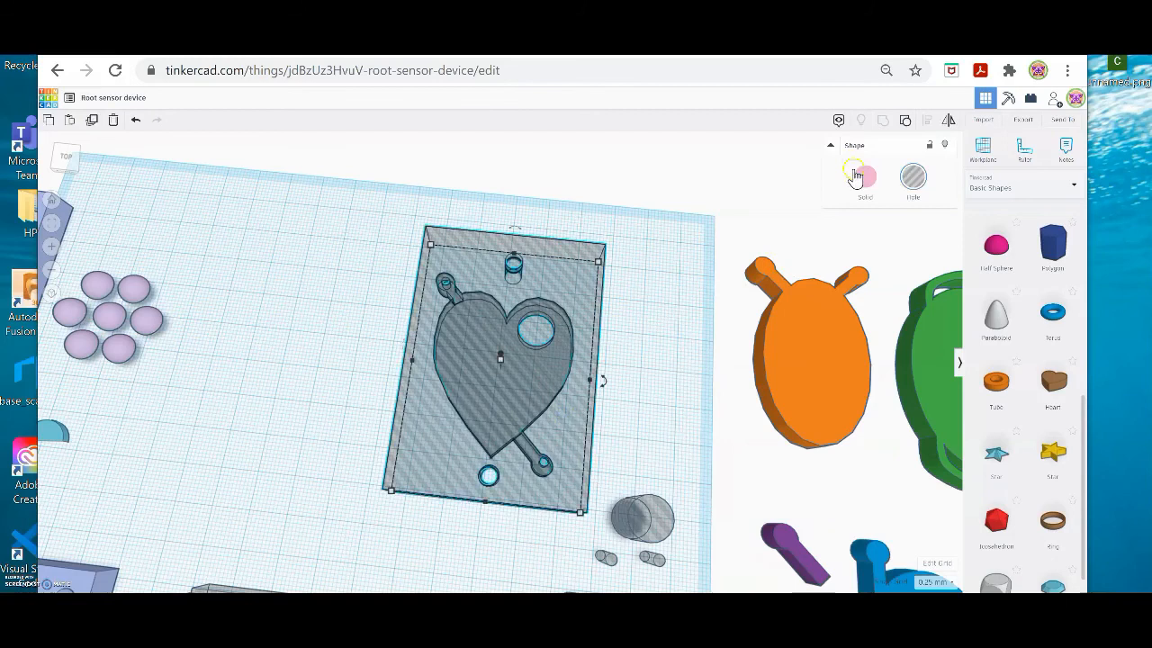
{"action": "left_click", "coordinate": [857, 175]}
{"action": "left_click", "coordinate": [719, 227]}
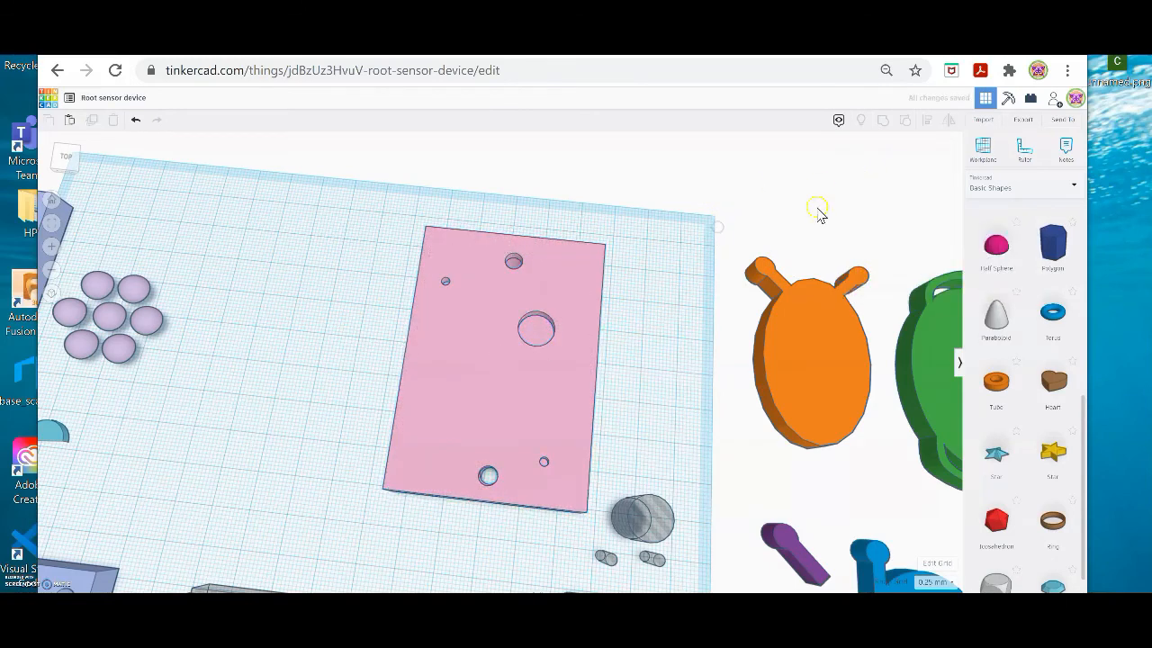
{"action": "left_click", "coordinate": [546, 404]}
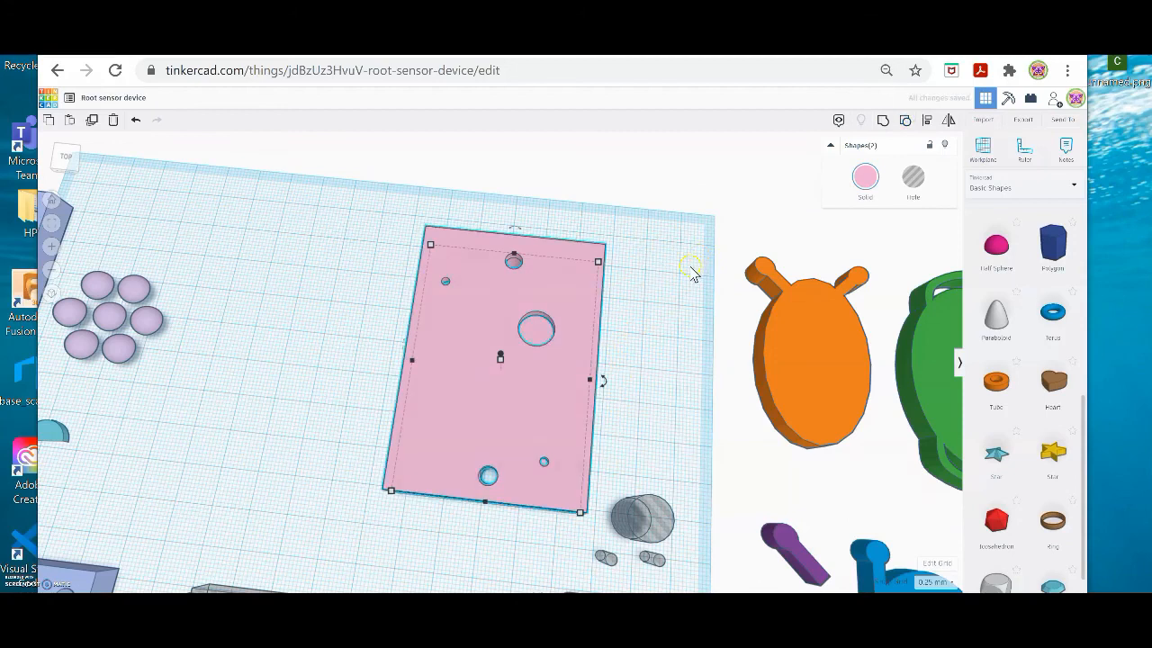
{"action": "left_click", "coordinate": [689, 265]}
{"action": "left_click", "coordinate": [549, 397]}
{"action": "right_click_drag", "start_coordinate": [663, 330], "coordinate": [666, 318]}
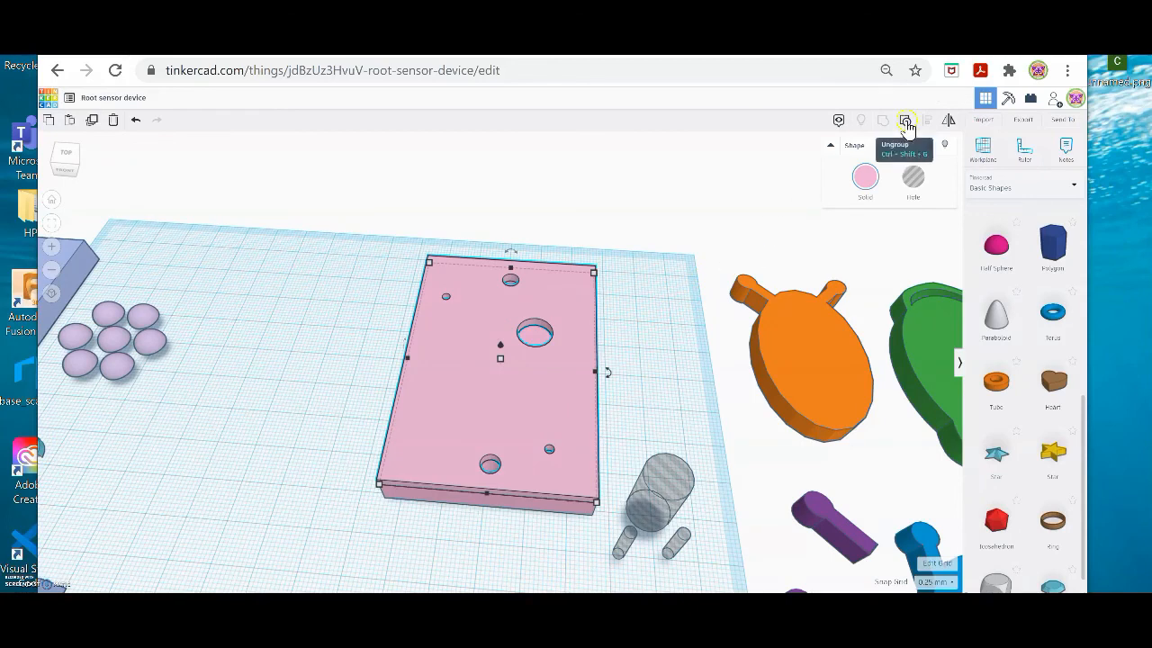
{"action": "left_click", "coordinate": [397, 380]}
{"action": "scroll", "coordinate": [396, 381], "scroll_direction": "down", "scroll_amount": 4}
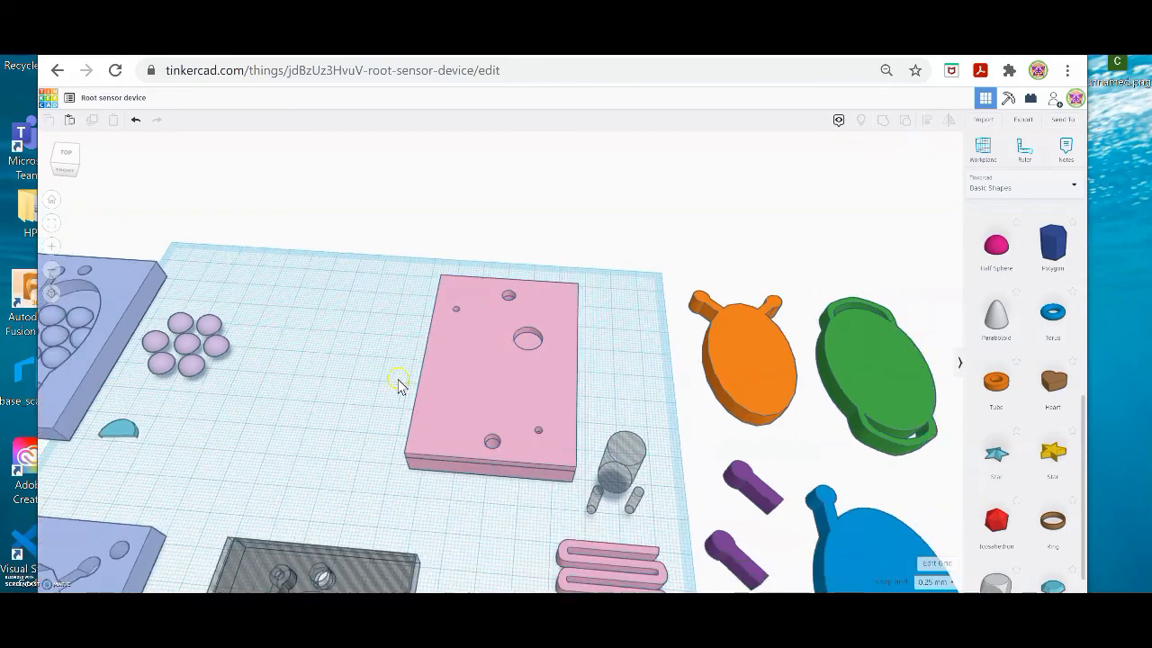
Switch to the BDC Day 11 2021 presentation in Google Slides and view the example device designs on slides 15 and 16.
{"action": "left_click", "coordinate": [475, 43]}
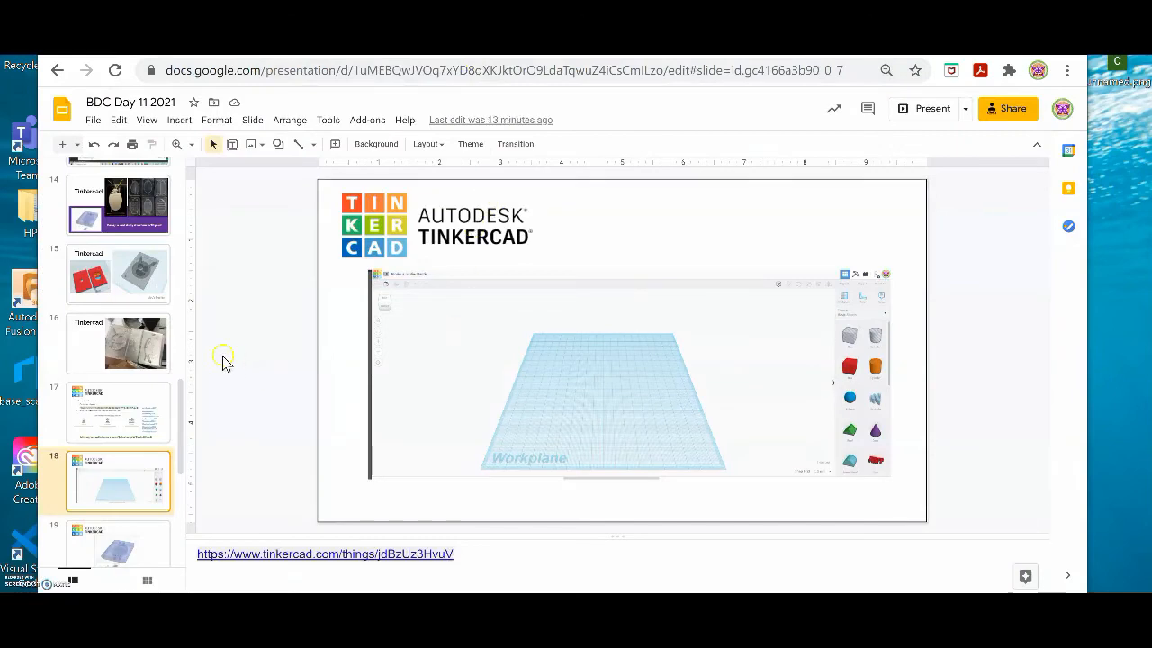
{"action": "left_click", "coordinate": [122, 285]}
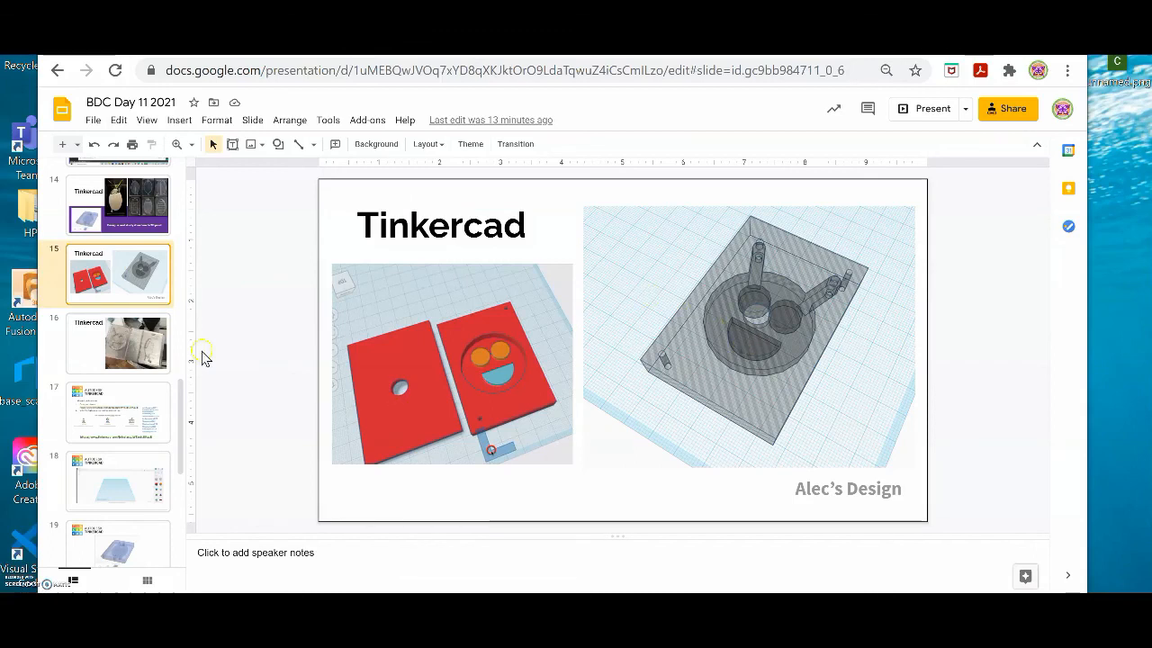
{"action": "left_click", "coordinate": [133, 349]}
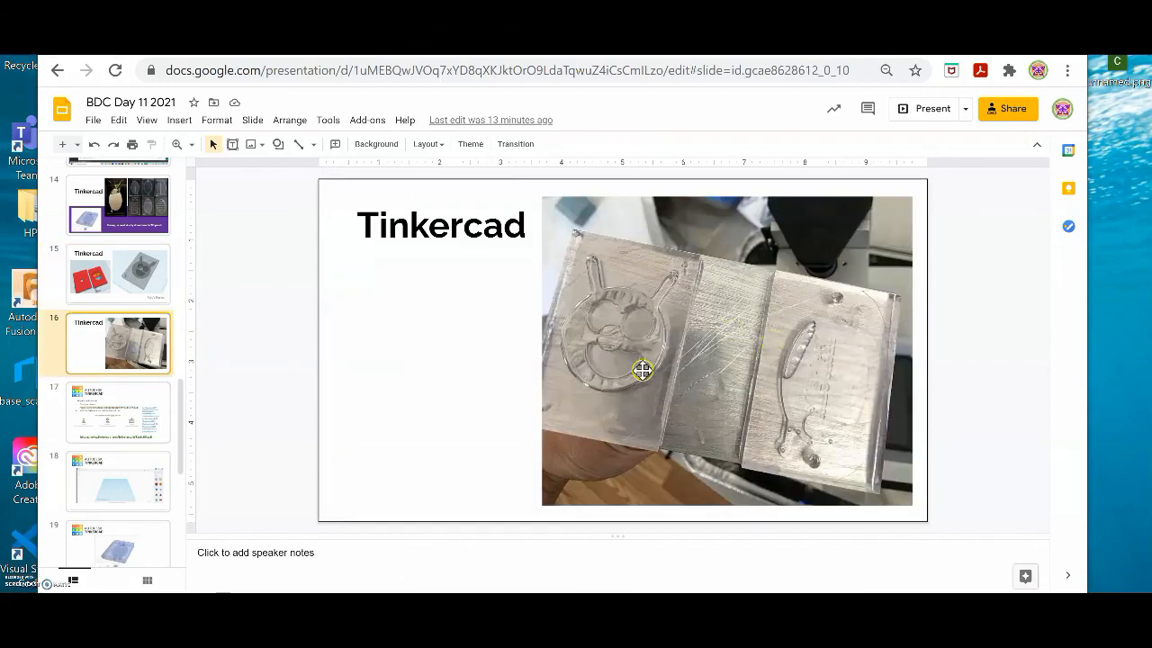